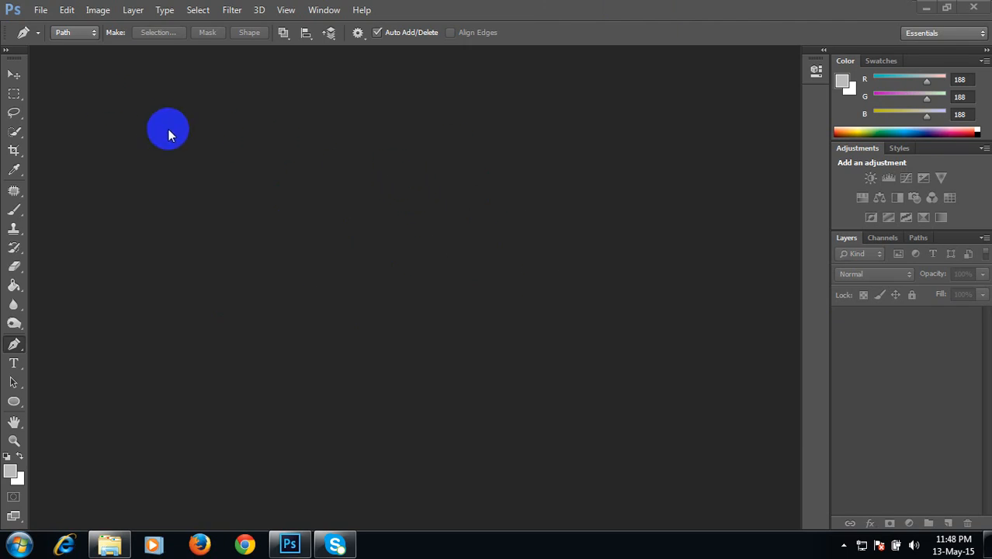
{"action": "left_click", "coordinate": [40, 10]}
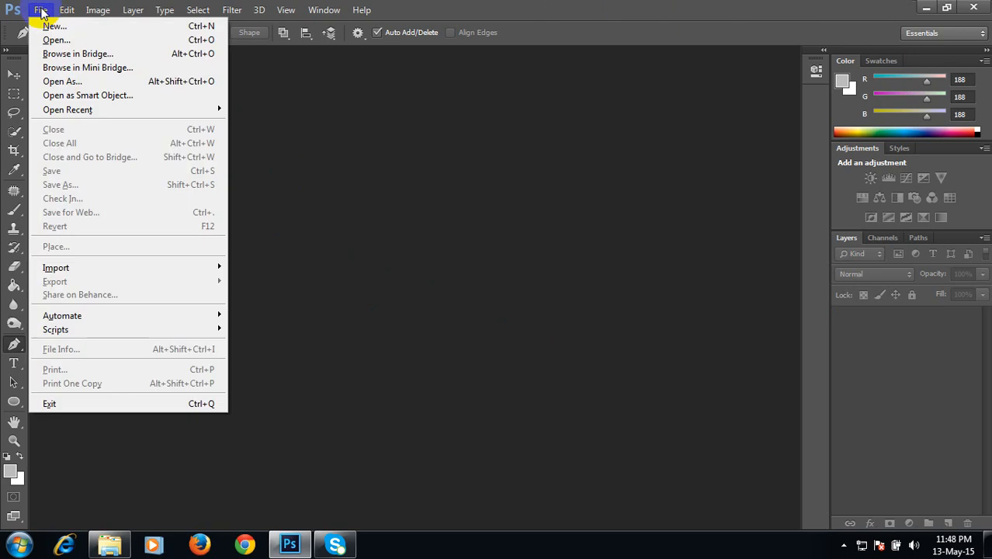
{"action": "left_click", "coordinate": [53, 40]}
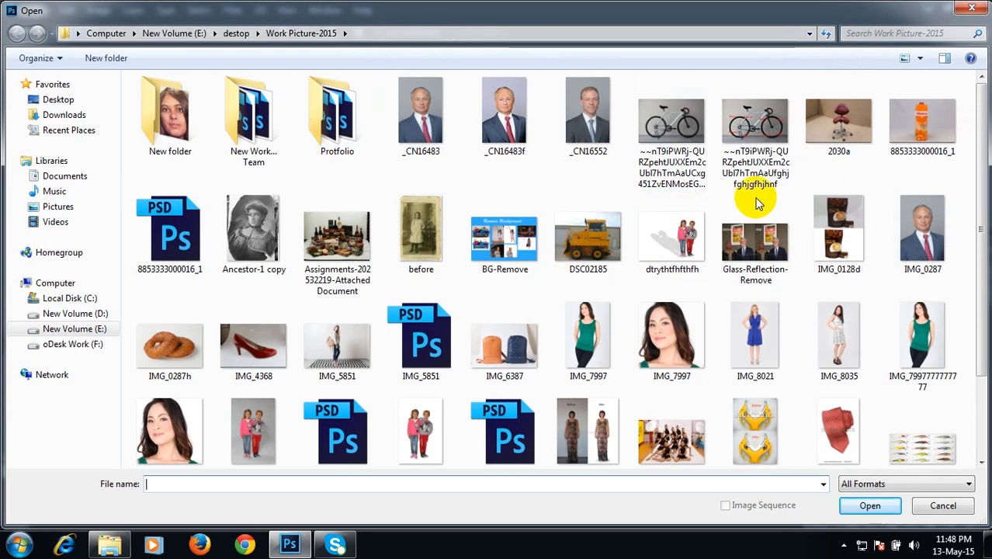
{"action": "left_click", "coordinate": [914, 129]}
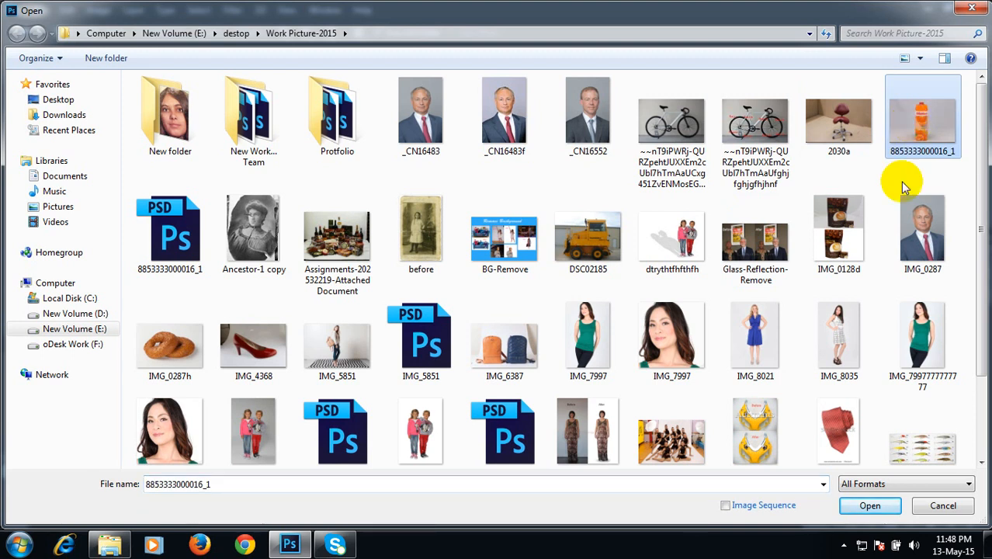
{"action": "left_click", "coordinate": [871, 505]}
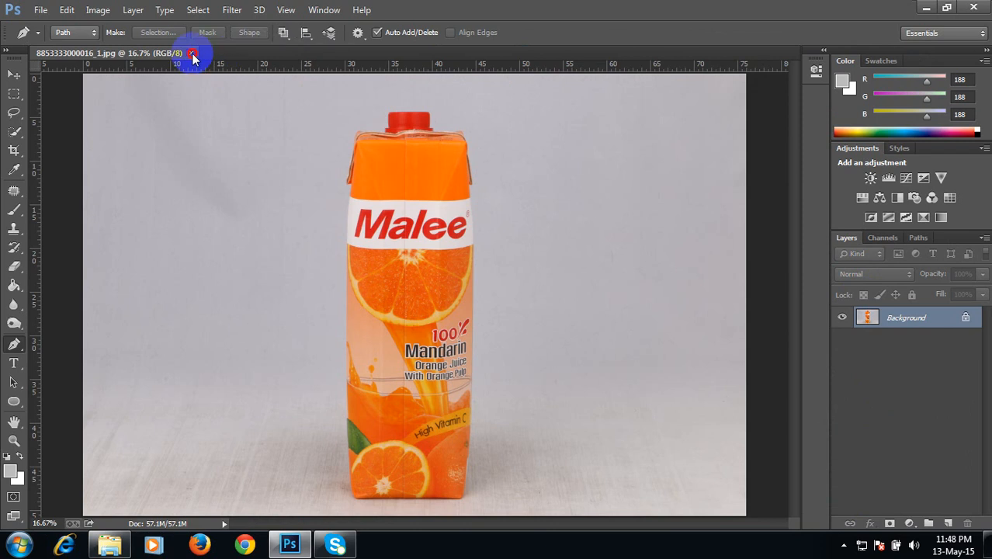
{"action": "left_click", "coordinate": [191, 53]}
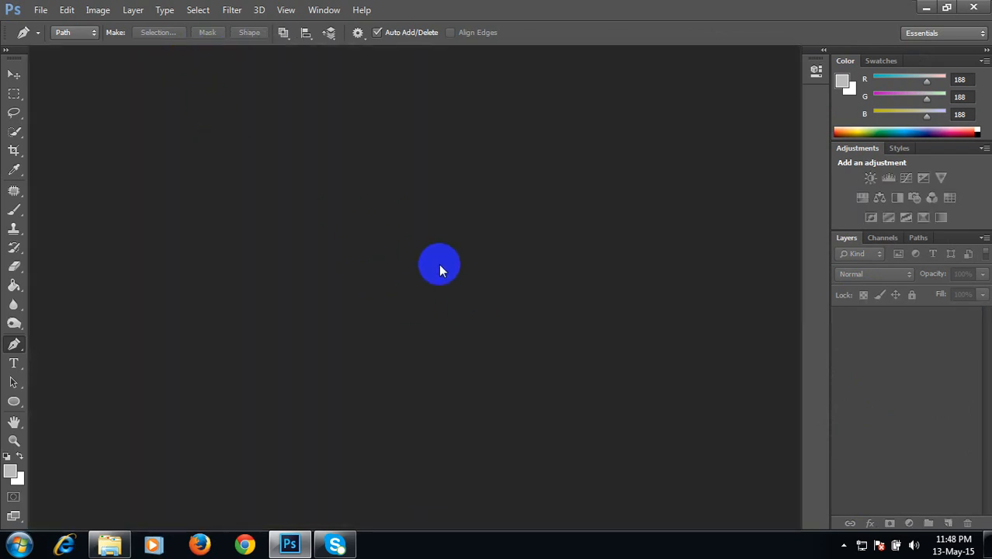
{"action": "double_click", "coordinate": [439, 267]}
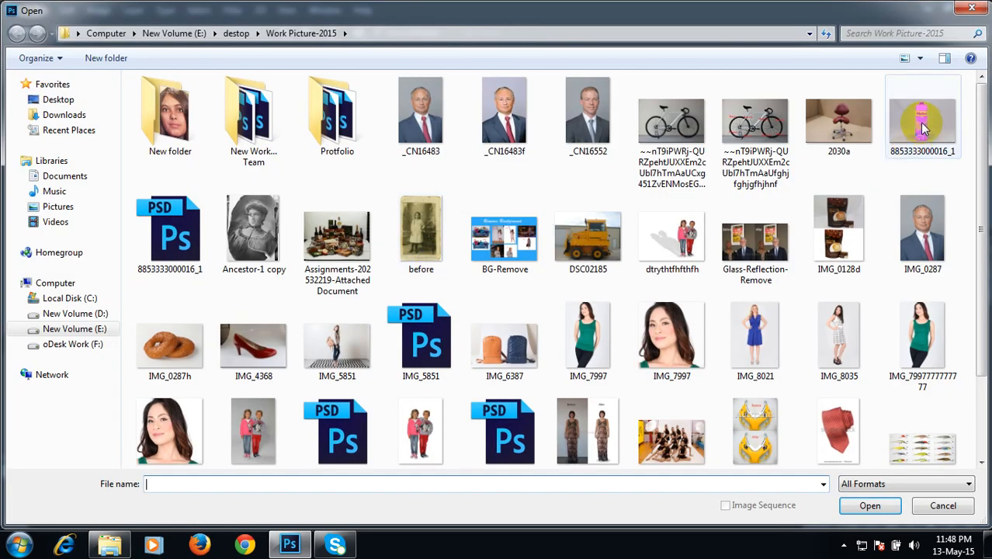
{"action": "left_click", "coordinate": [922, 126]}
{"action": "left_click", "coordinate": [867, 503]}
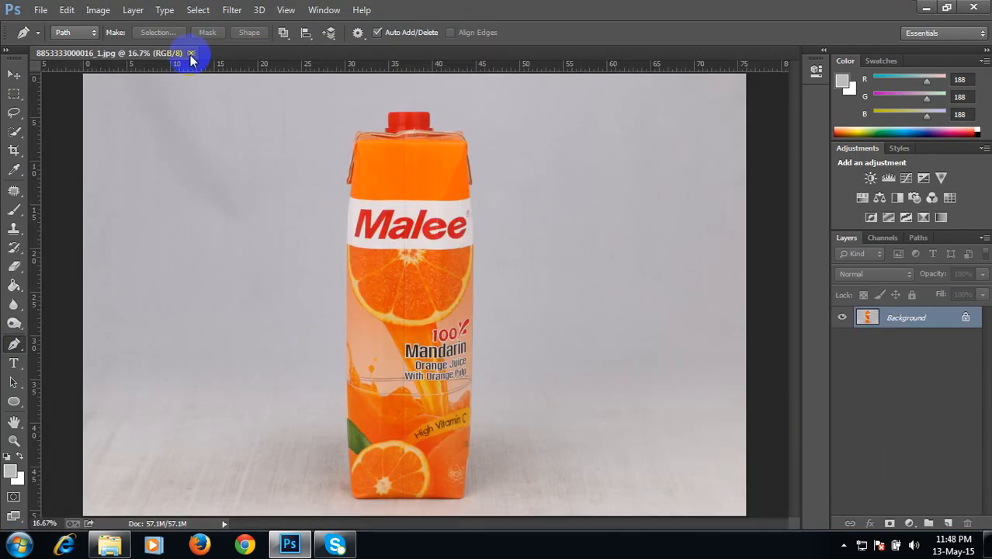
{"action": "left_click", "coordinate": [191, 54]}
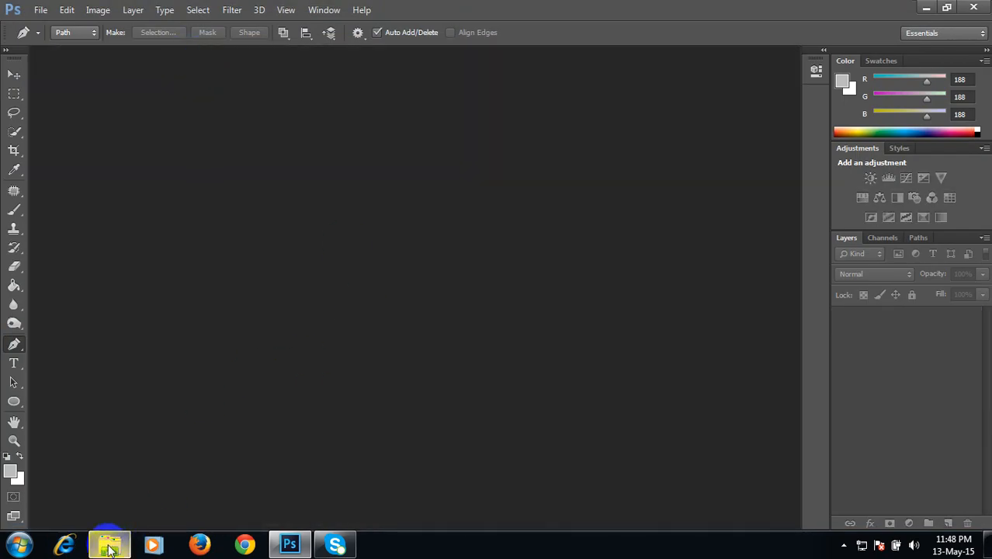
{"action": "mouse_move", "coordinate": [110, 548]}
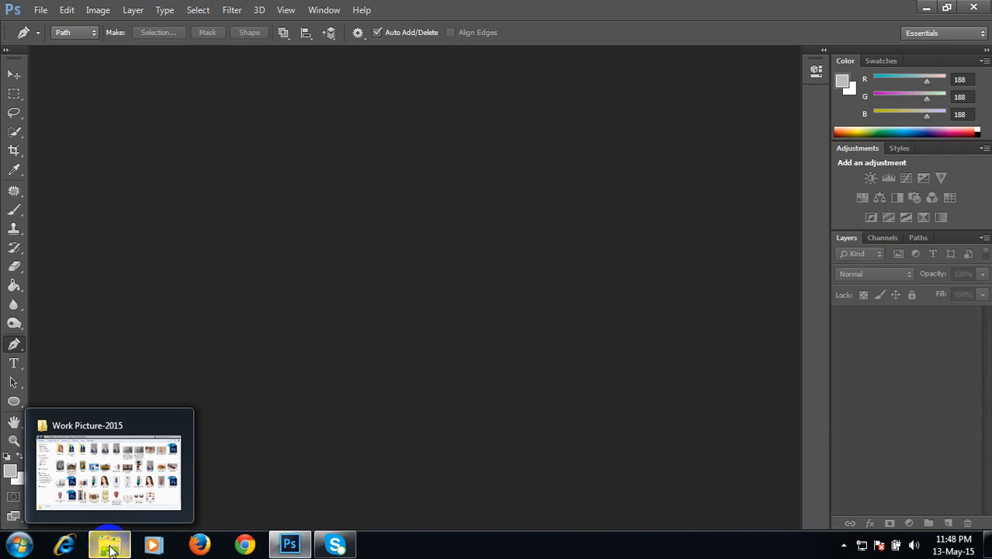
{"action": "left_click", "coordinate": [114, 549]}
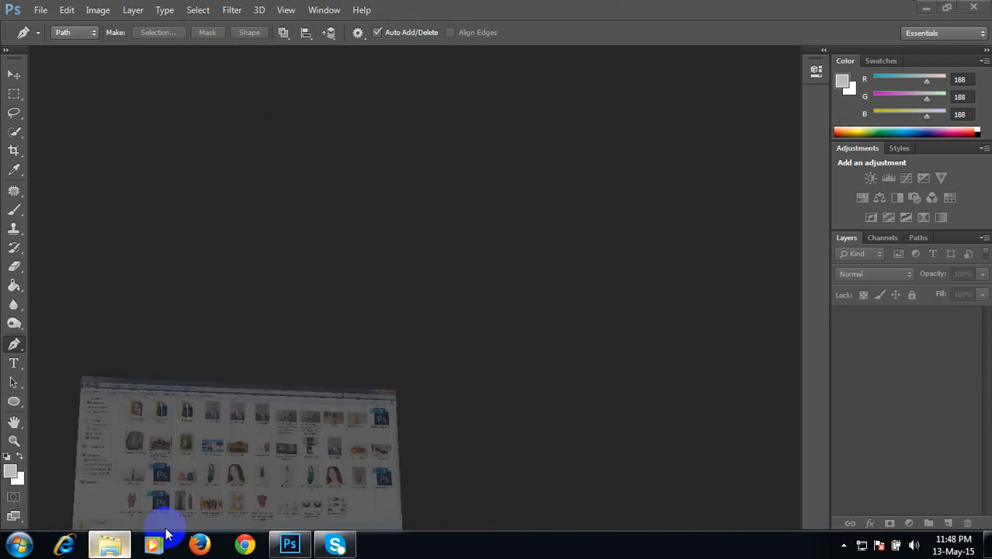
{"action": "left_click", "coordinate": [862, 111]}
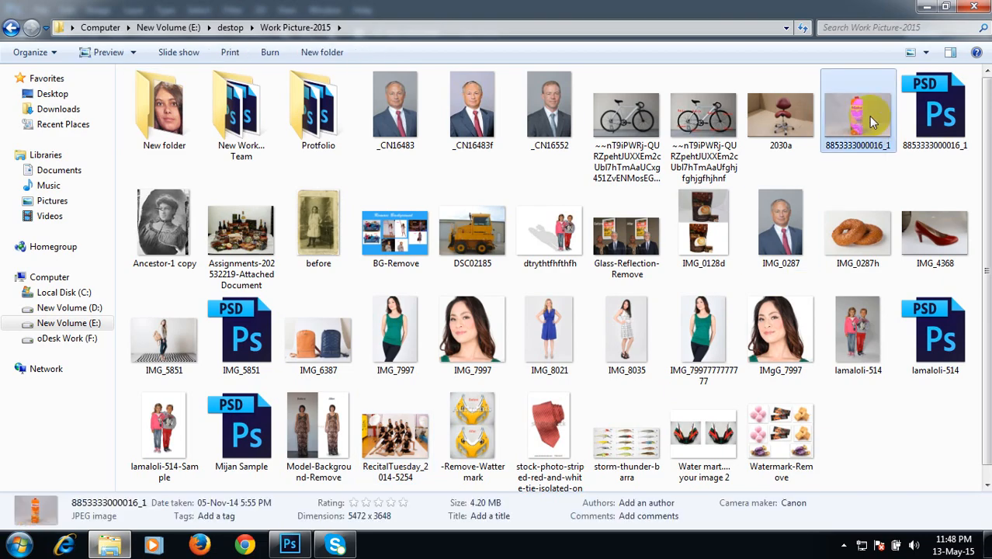
{"action": "left_click_drag", "start_coordinate": [860, 111], "coordinate": [447, 230]}
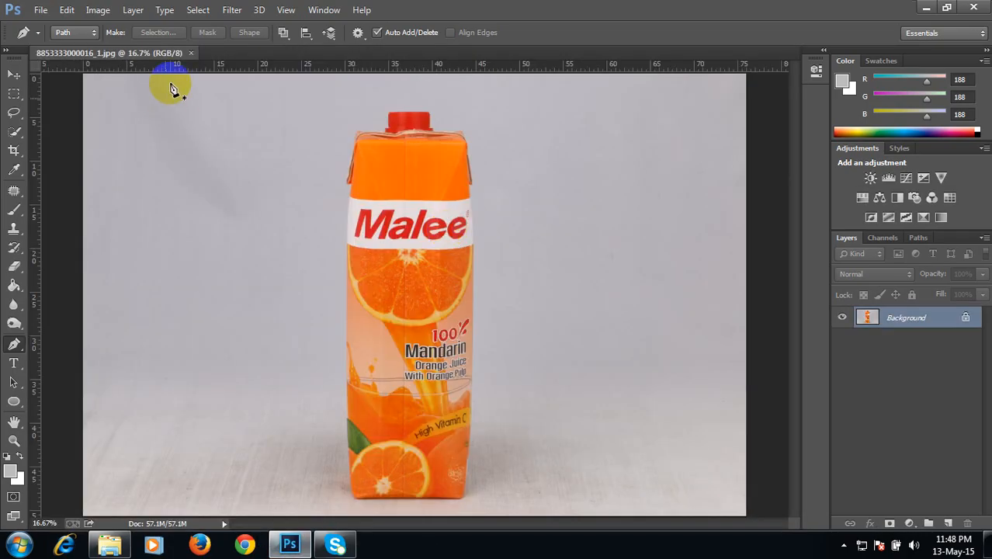
{"action": "left_click", "coordinate": [190, 52]}
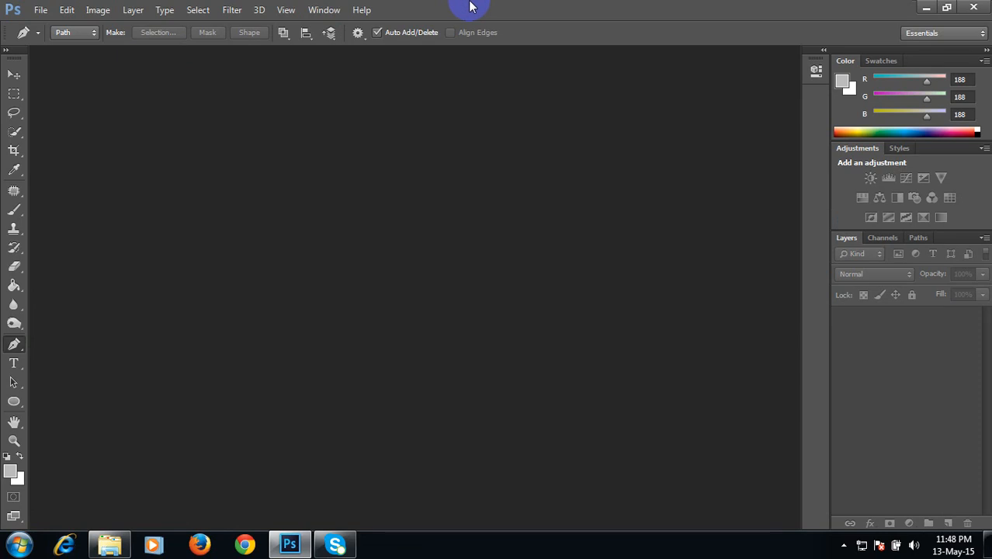
{"action": "key", "text": "ctrl+o"}
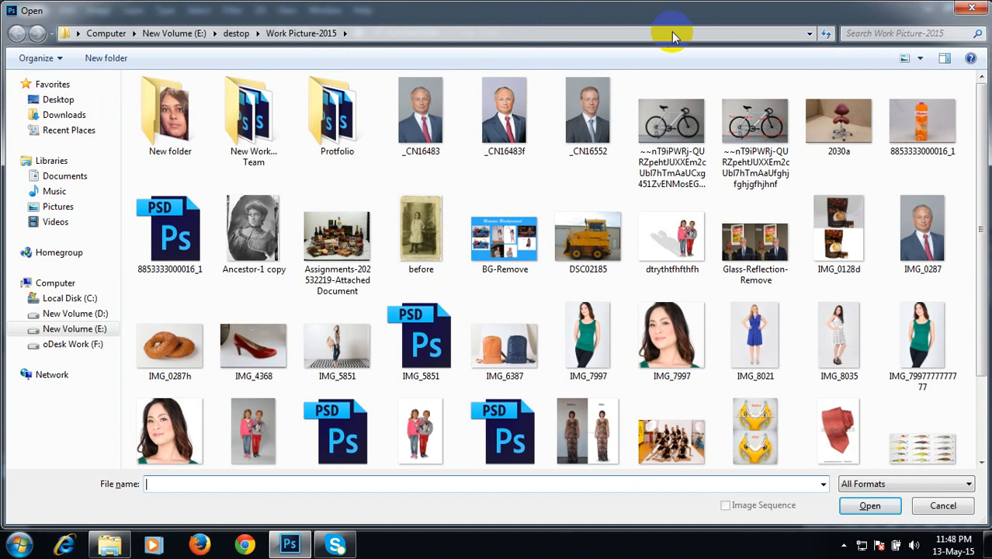
{"action": "left_click", "coordinate": [916, 125]}
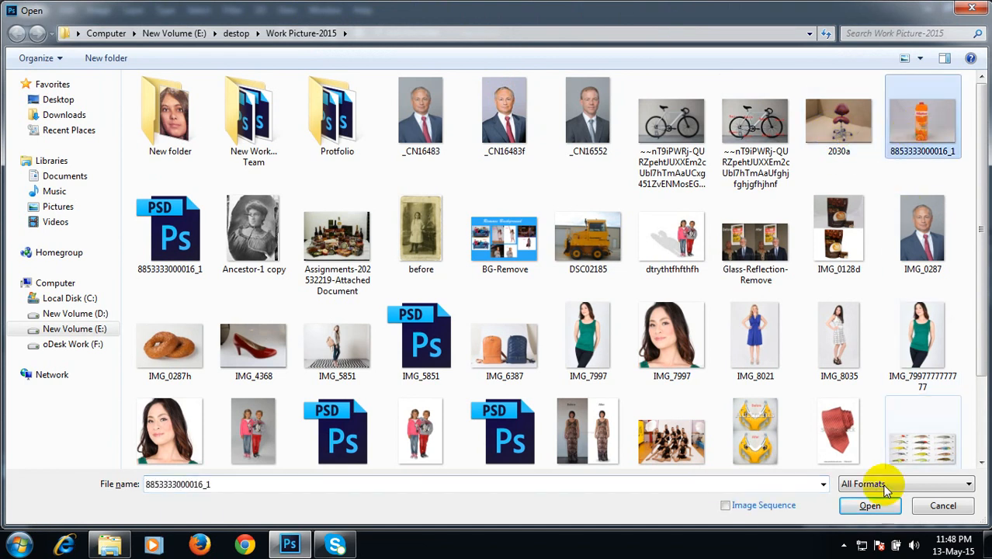
{"action": "left_click", "coordinate": [874, 508]}
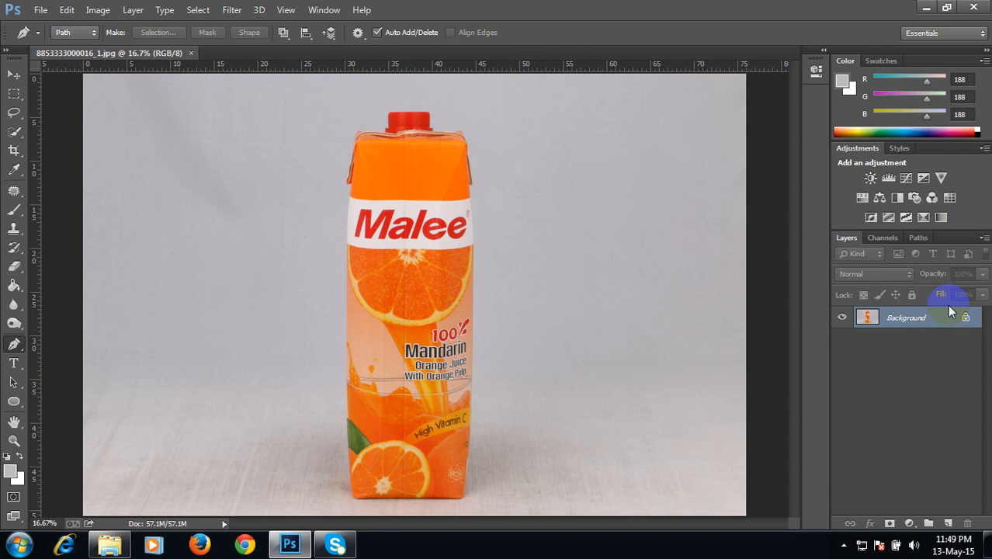
Step: Duplicate the Background layer as Layer 1, then delete that duplicate layer
{"action": "left_click", "coordinate": [921, 319]}
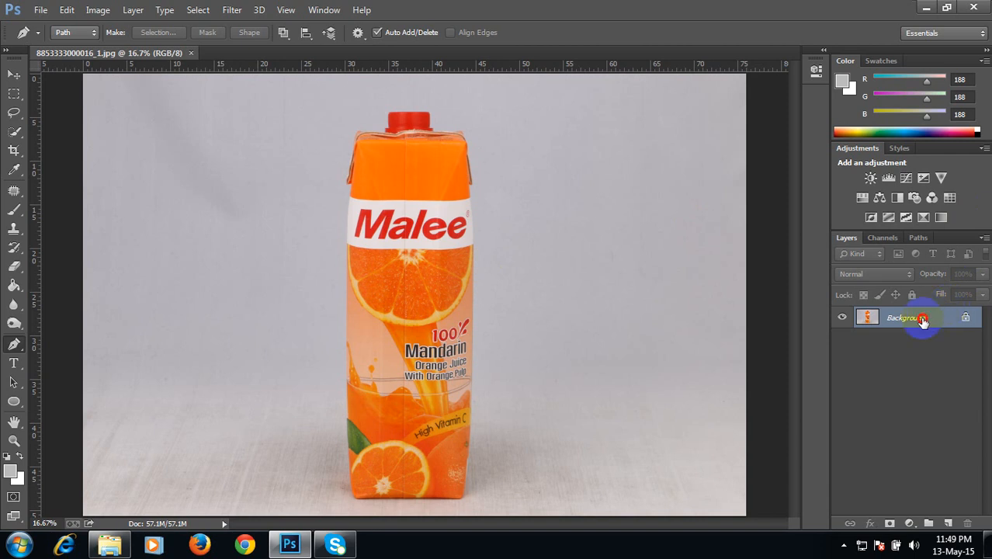
{"action": "double_click", "coordinate": [922, 319]}
{"action": "key", "text": "ctrl+j"}
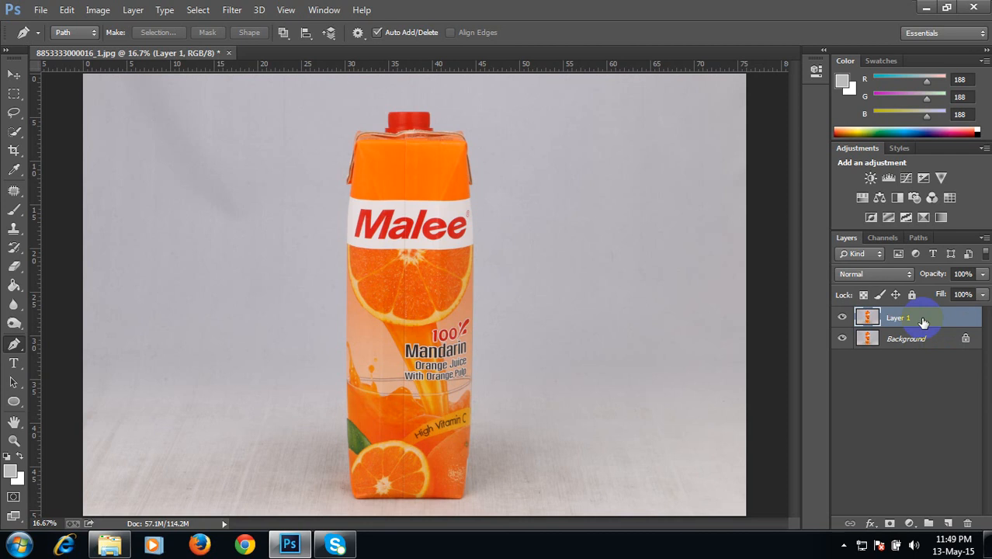
{"action": "left_click", "coordinate": [868, 339]}
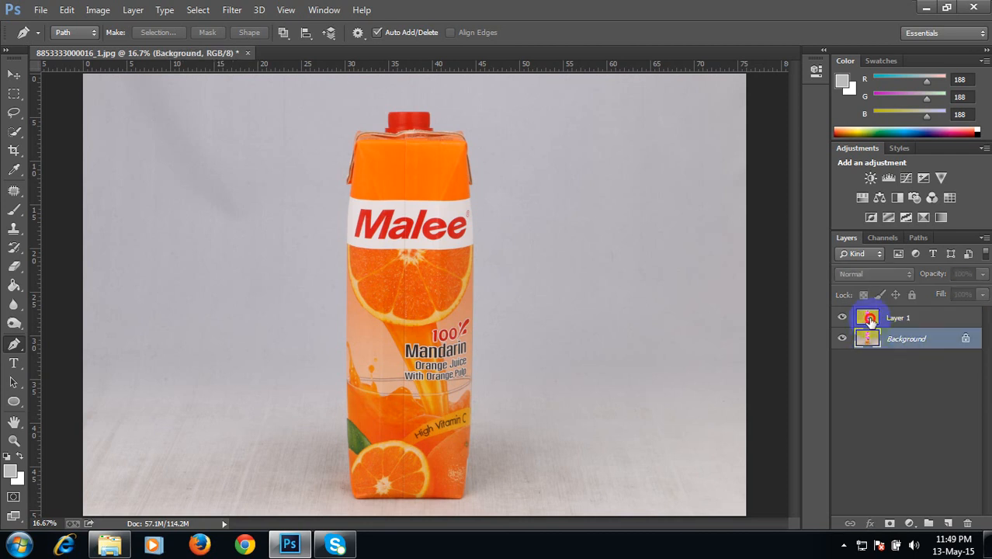
{"action": "left_click", "coordinate": [870, 319]}
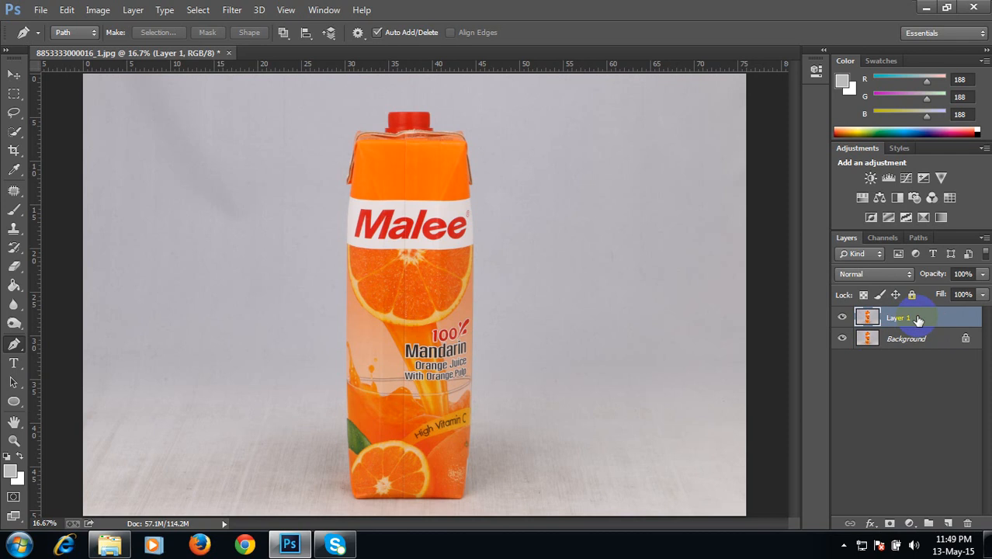
{"action": "left_click_drag", "start_coordinate": [914, 319], "coordinate": [968, 520]}
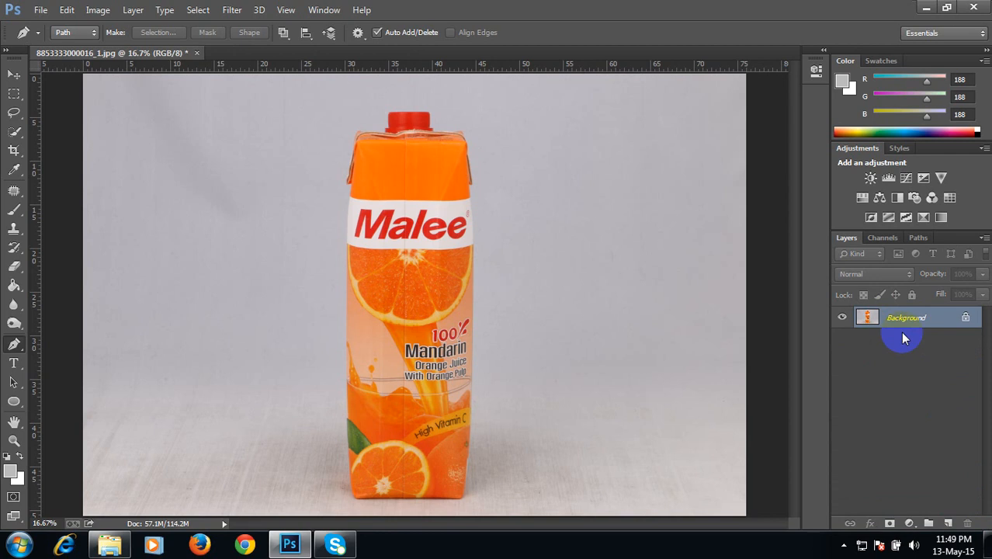
Step: Duplicate the Background layer, then add a new empty layer directly above the original Background
{"action": "left_click_drag", "start_coordinate": [909, 319], "coordinate": [948, 521]}
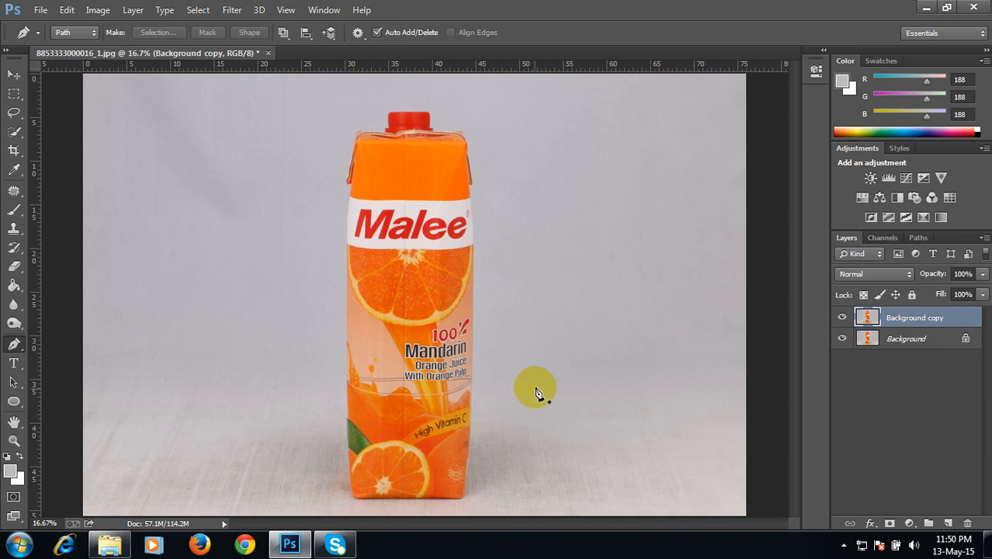
{"action": "left_click", "coordinate": [906, 336]}
{"action": "left_click", "coordinate": [908, 318]}
{"action": "left_click", "coordinate": [907, 338]}
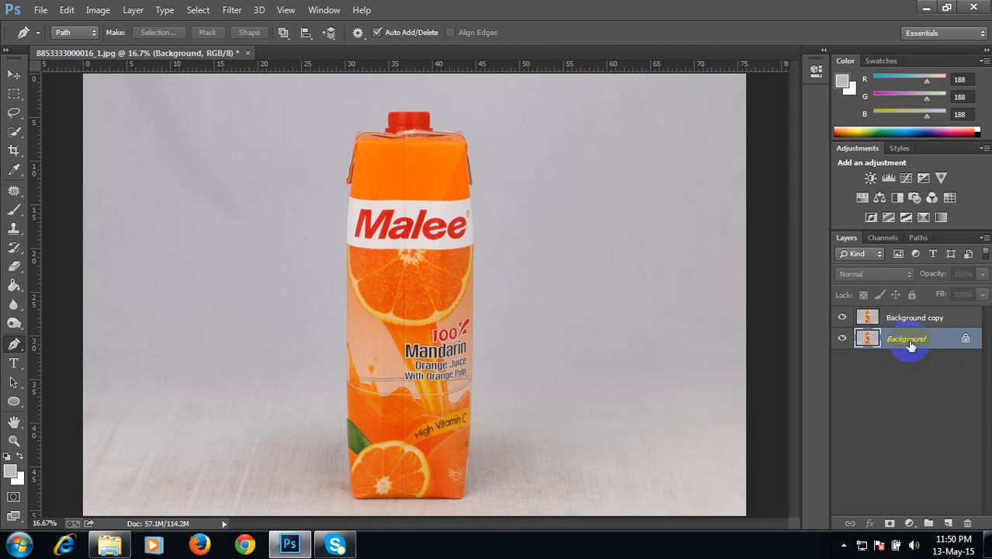
{"action": "left_click", "coordinate": [902, 338]}
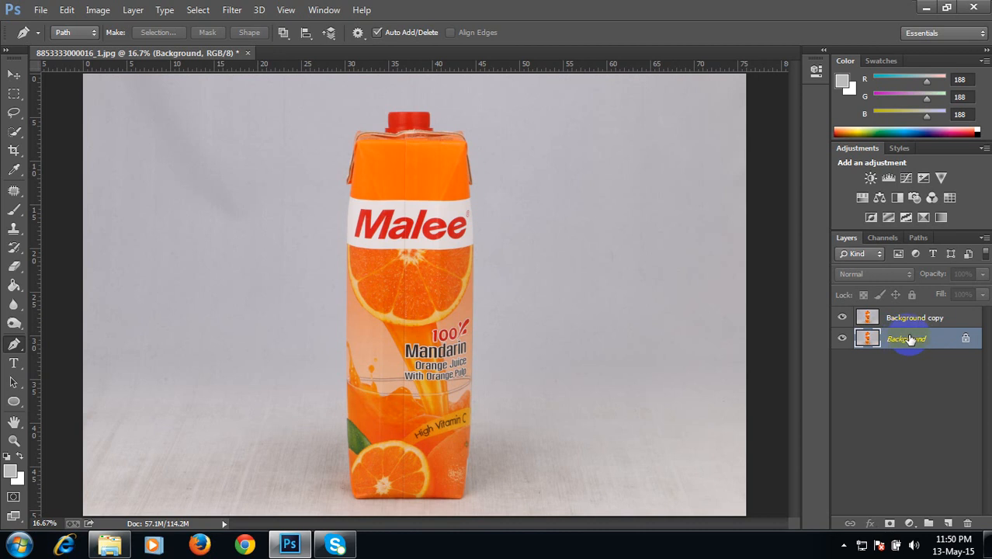
{"action": "left_click", "coordinate": [949, 524]}
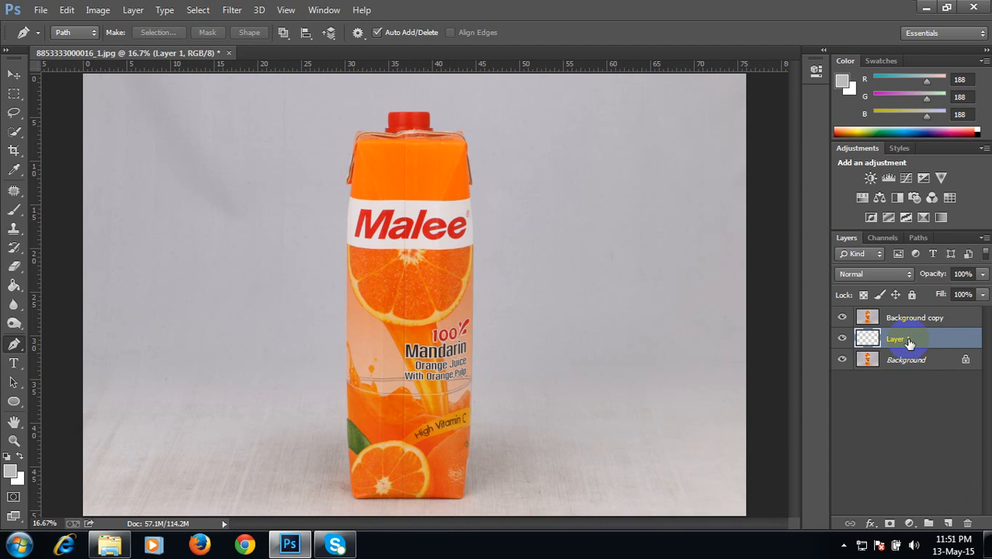
Step: Choose the Paint Bucket Tool and set the foreground color to ffffff white
{"action": "left_click", "coordinate": [13, 288]}
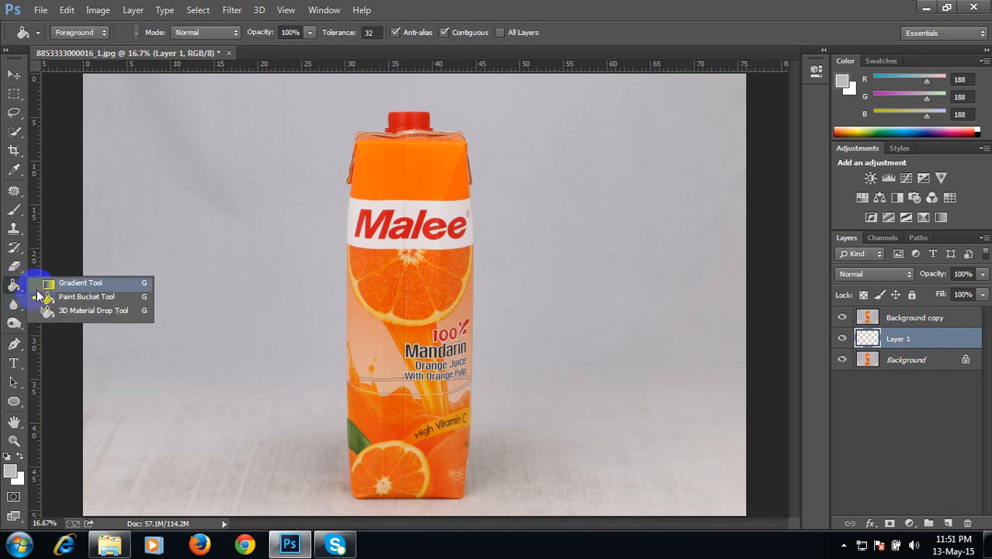
{"action": "left_click", "coordinate": [82, 296]}
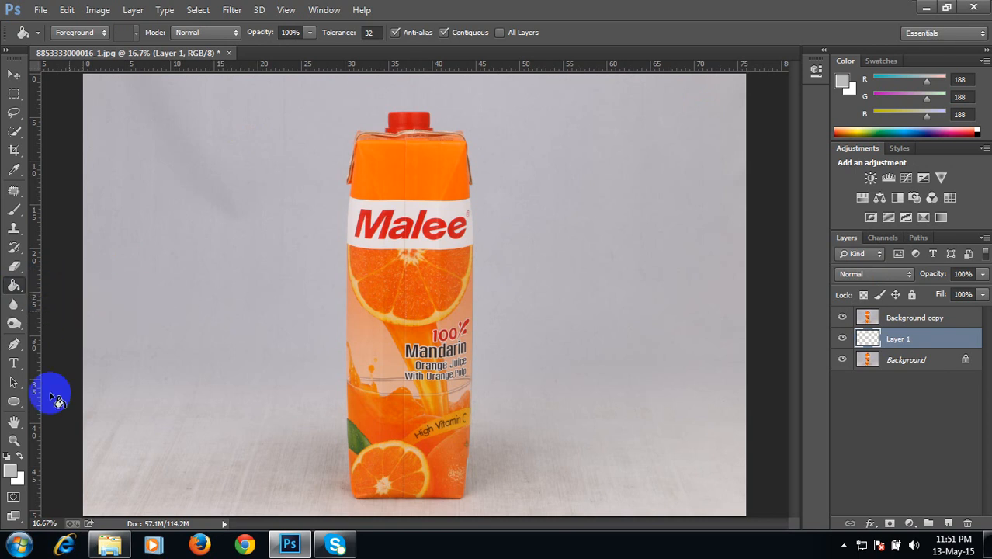
{"action": "left_click", "coordinate": [11, 474]}
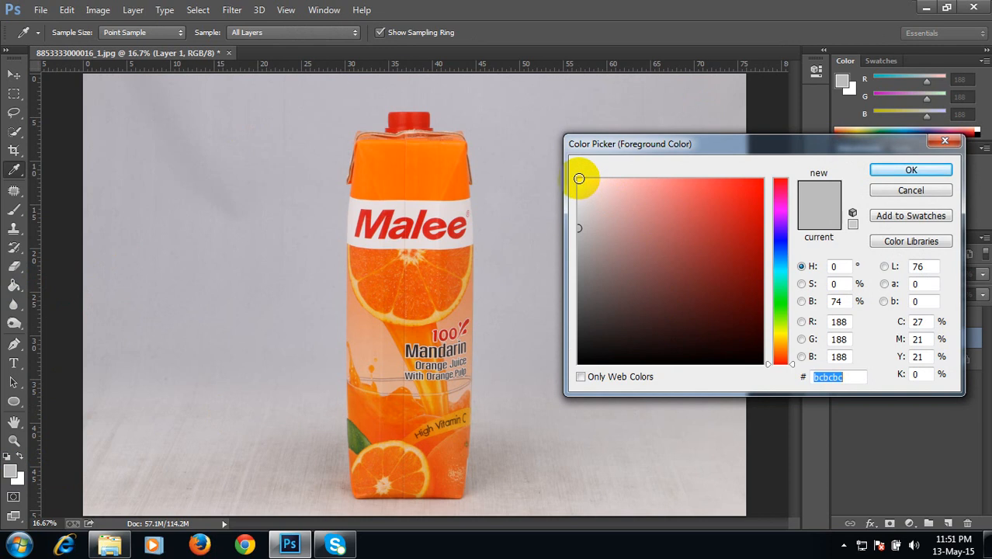
{"action": "left_click", "coordinate": [579, 180]}
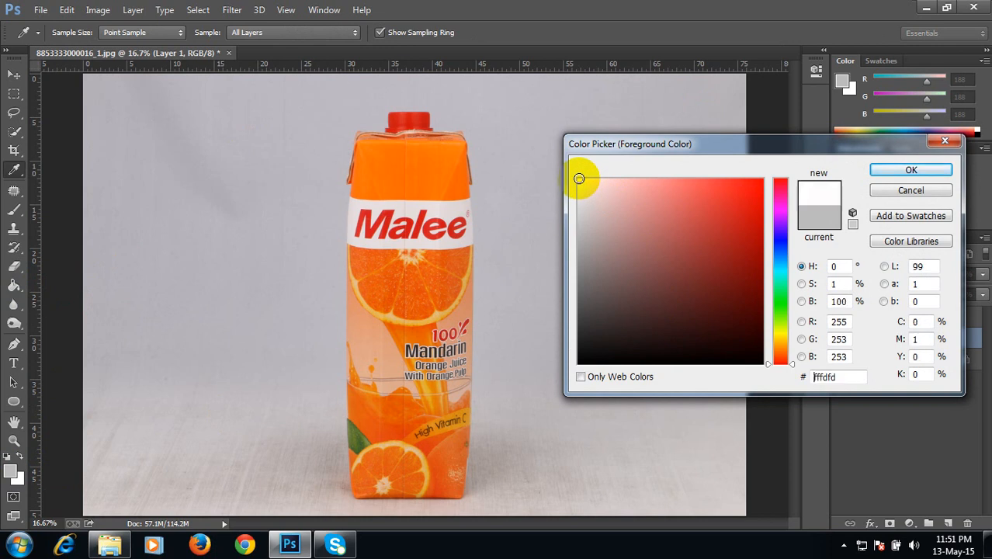
{"action": "double_click", "coordinate": [827, 376]}
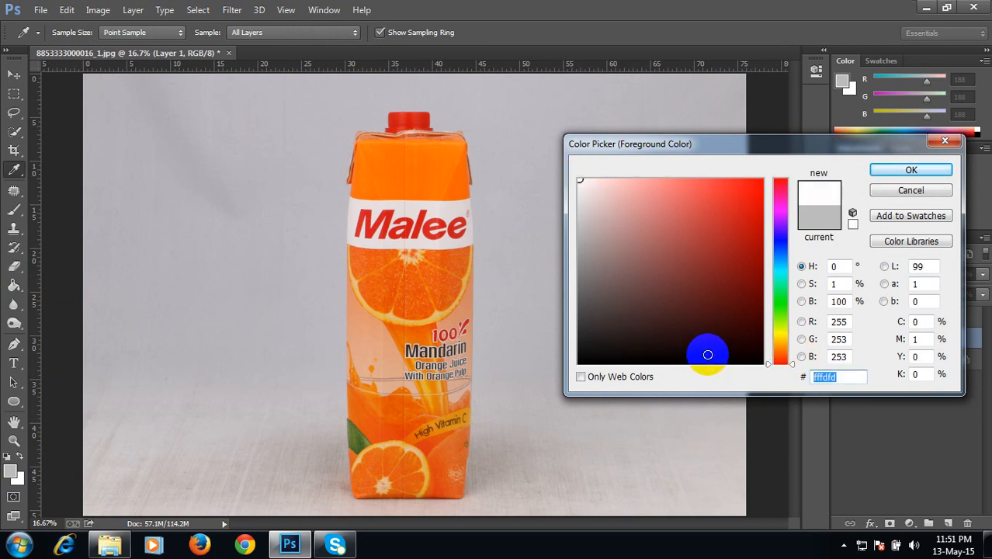
{"action": "type", "text": "ffffff"}
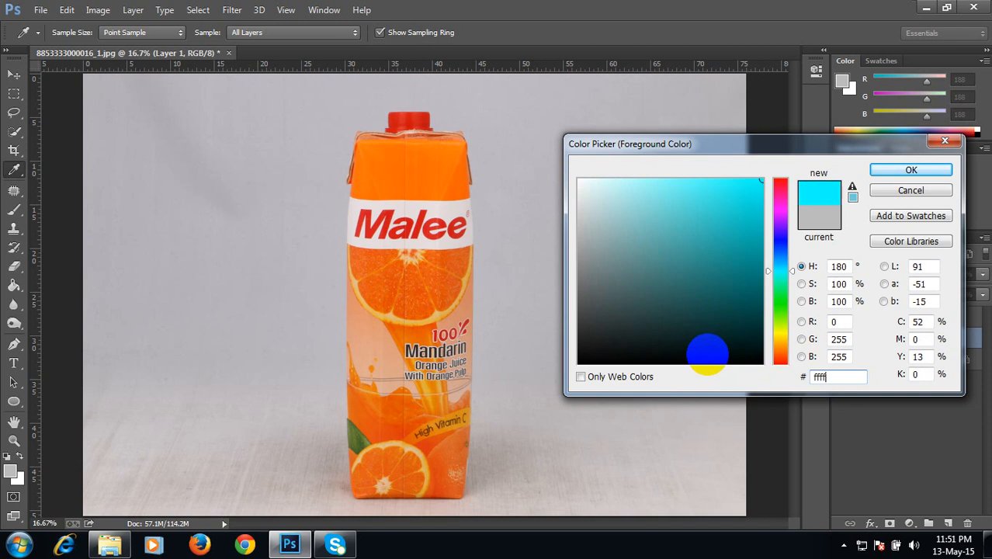
{"action": "left_click", "coordinate": [910, 172]}
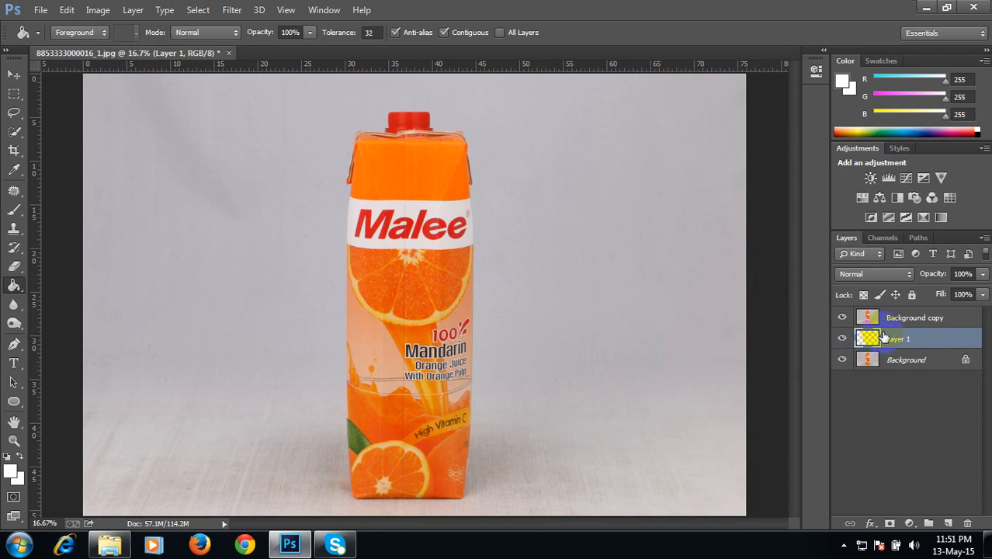
Step: Fill the new empty layer entirely with white
{"action": "left_click", "coordinate": [686, 312]}
{"action": "left_click", "coordinate": [502, 267]}
Step: Try filling the gray backdrop of the Background copy layer with white, then undo the fill
{"action": "left_click", "coordinate": [905, 318]}
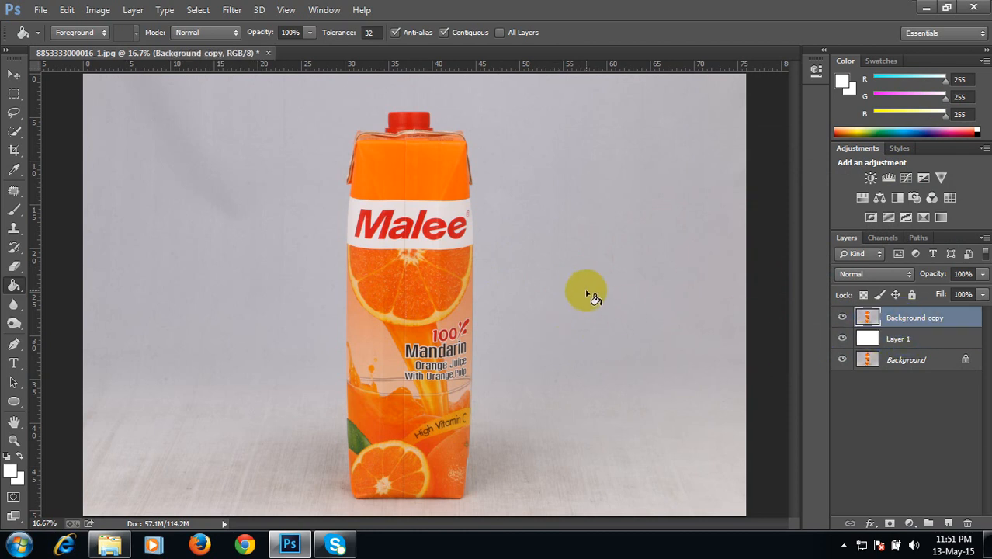
{"action": "left_click", "coordinate": [586, 292]}
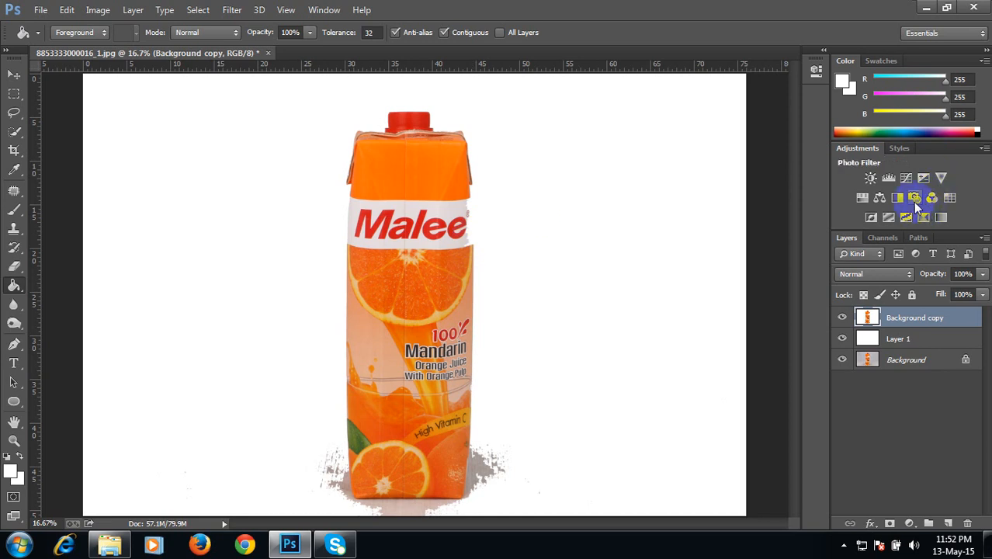
{"action": "key", "text": "ctrl+z"}
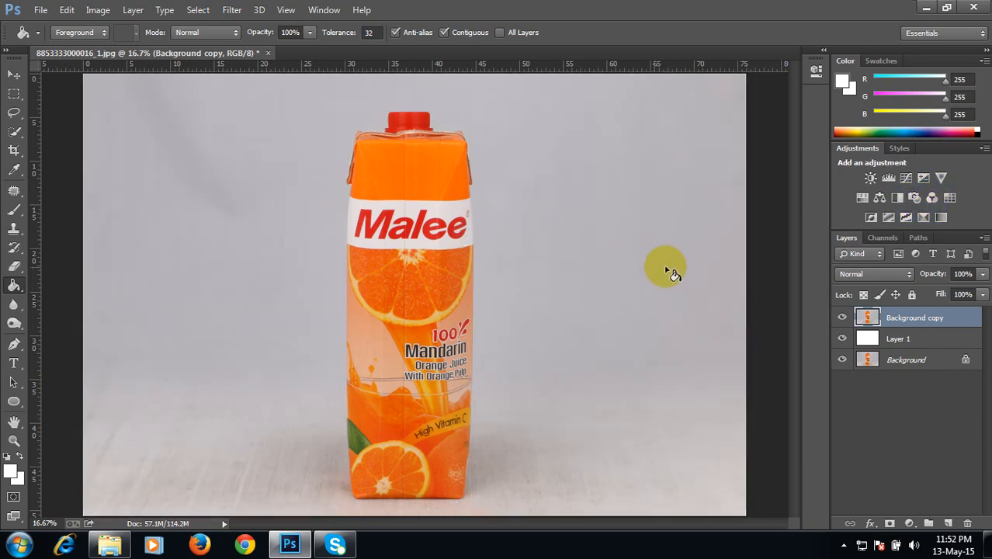
Step: Rename the Background copy layer to Edit
{"action": "double_click", "coordinate": [905, 319]}
{"action": "type", "text": "Edit"}
{"action": "key", "text": "Return"}
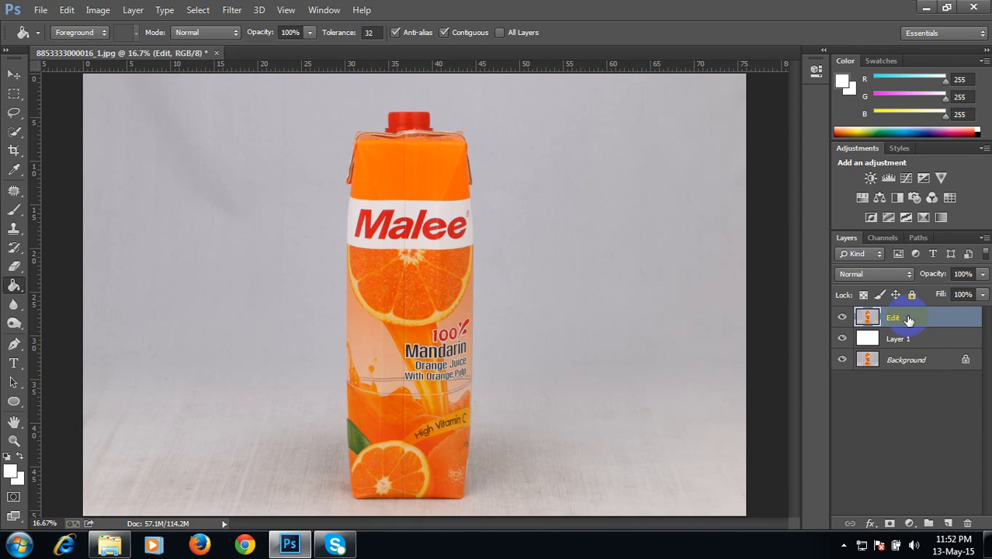
Step: Select the Edit layer and choose the Pen Tool in Path mode
{"action": "left_click", "coordinate": [448, 277]}
{"action": "left_click", "coordinate": [906, 359]}
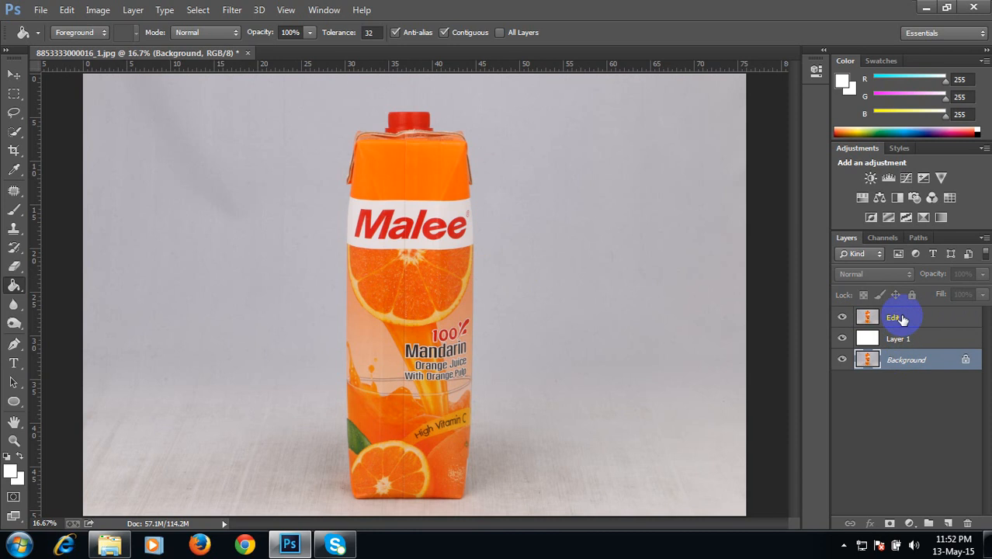
{"action": "left_click", "coordinate": [902, 318]}
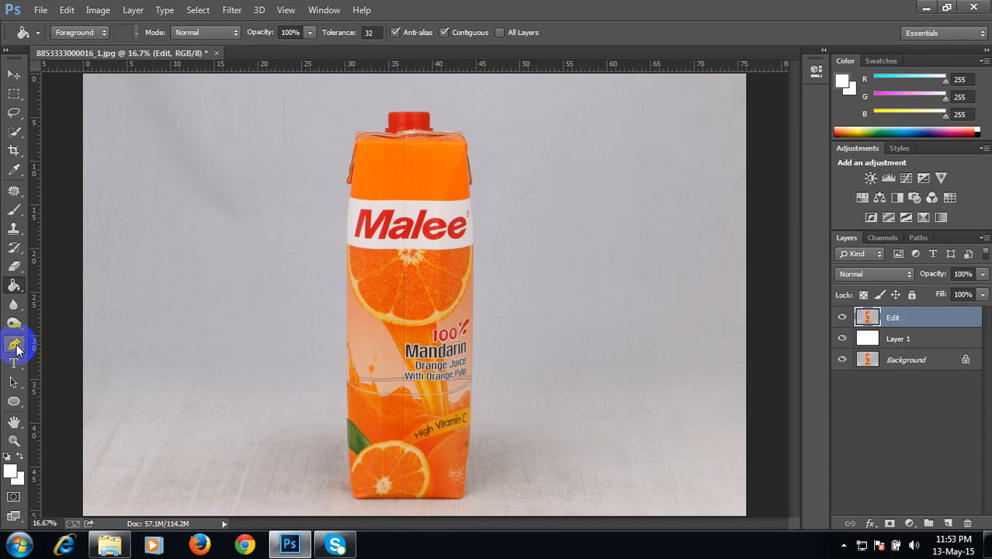
{"action": "left_click_drag", "start_coordinate": [17, 349], "coordinate": [83, 343]}
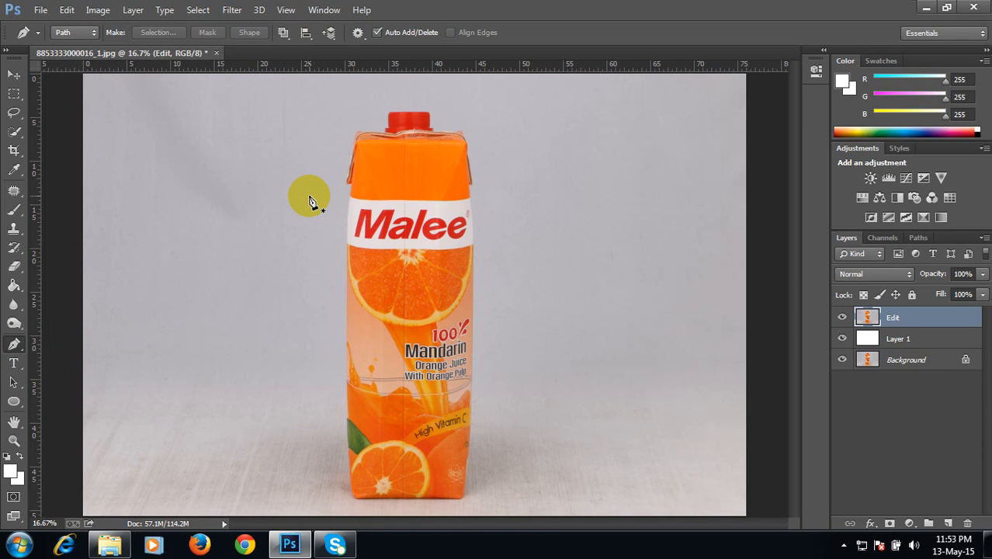
{"action": "left_click", "coordinate": [93, 34]}
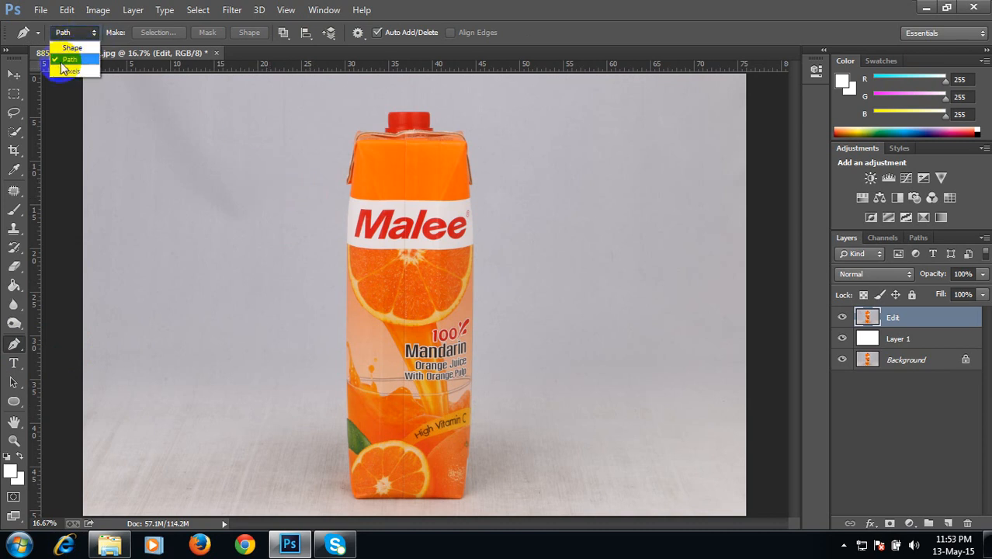
{"action": "left_click", "coordinate": [86, 62]}
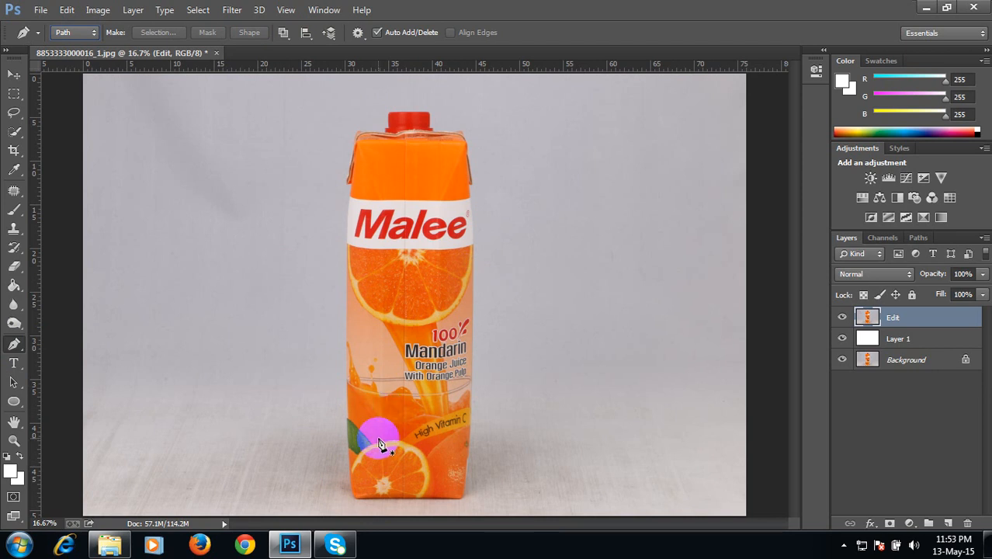
Step: Zoom in on the carton's lower right and start a Pen path down its right edge around the bottom corner
{"action": "key", "text": "ctrl+plus"}
{"action": "key", "text": "ctrl+plus"}
{"action": "key", "text": "ctrl+plus"}
{"action": "key", "text": "ctrl+plus"}
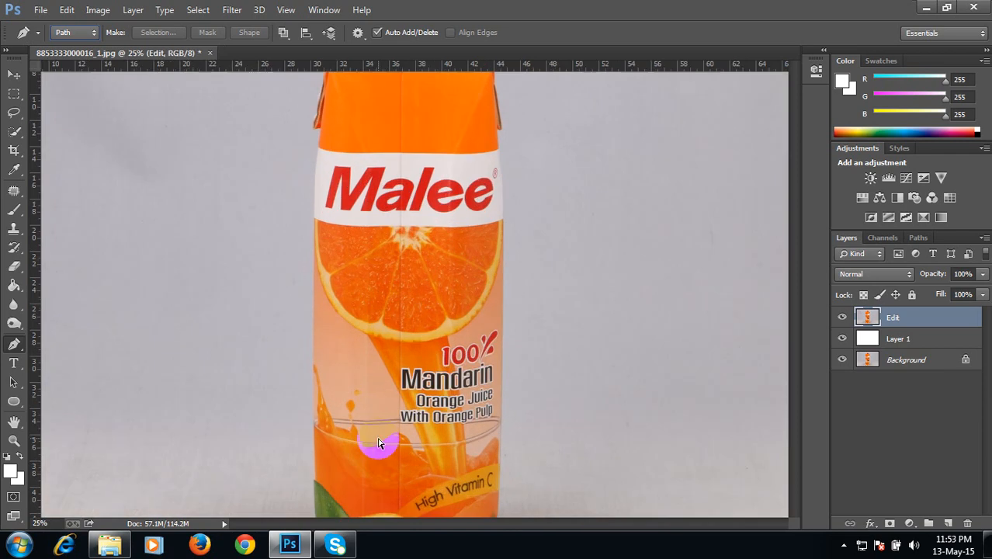
{"action": "scroll", "coordinate": [379, 443], "scroll_direction": "up", "scroll_amount": 1}
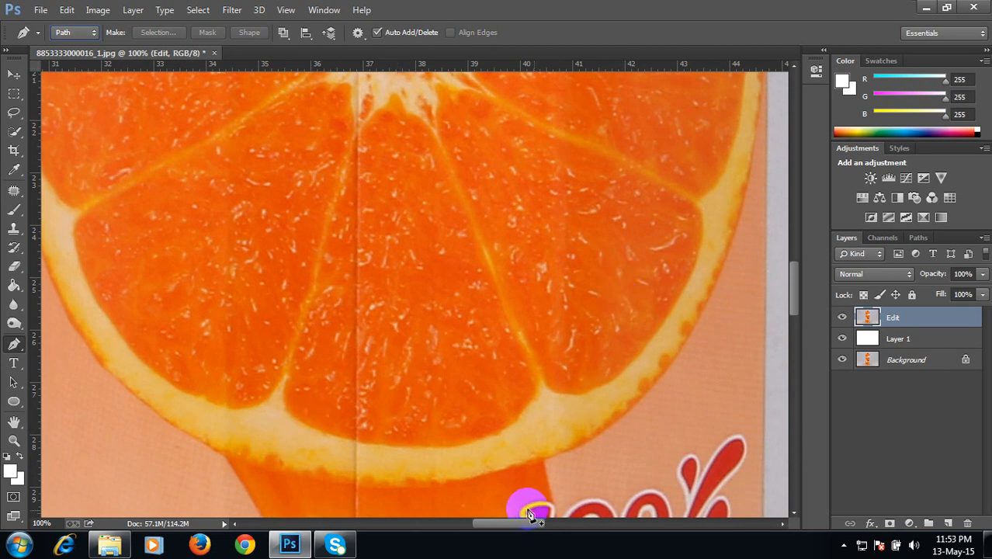
{"action": "left_click_drag", "start_coordinate": [515, 520], "coordinate": [494, 521]}
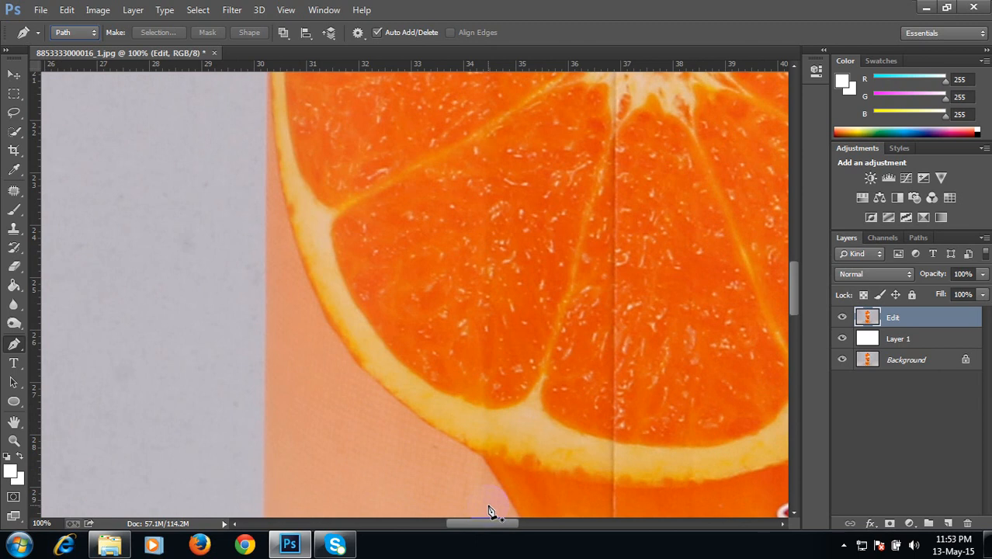
{"action": "left_click_drag", "start_coordinate": [468, 469], "coordinate": [470, 188]}
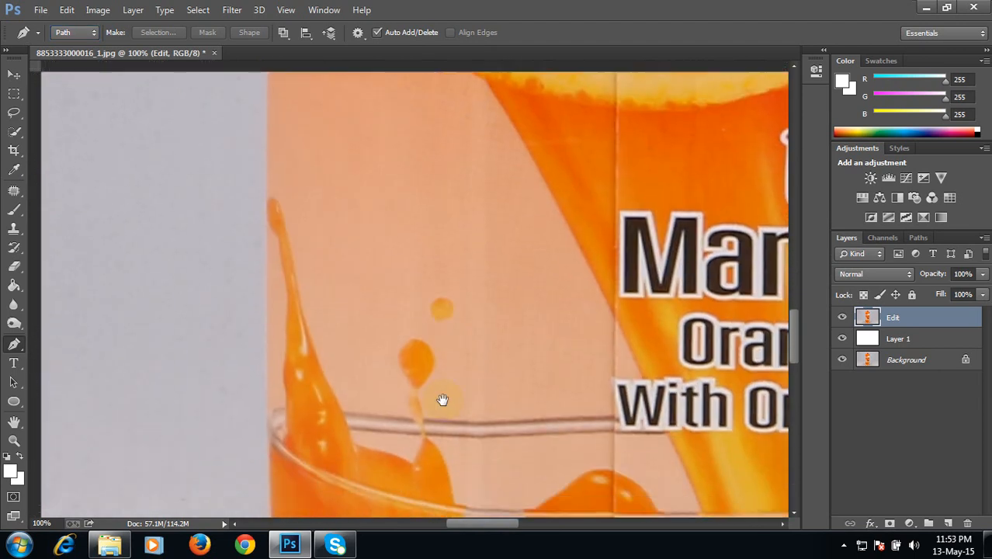
{"action": "left_click_drag", "start_coordinate": [443, 398], "coordinate": [422, 116]}
{"action": "left_click_drag", "start_coordinate": [444, 466], "coordinate": [395, 160]}
{"action": "mouse_move", "coordinate": [431, 462]}
{"action": "left_mouse_down"}
{"action": "mouse_move", "coordinate": [426, 354]}
{"action": "mouse_move", "coordinate": [303, 272]}
{"action": "mouse_move", "coordinate": [172, 253]}
{"action": "left_mouse_up"}
{"action": "left_click_drag", "start_coordinate": [533, 155], "coordinate": [511, 299]}
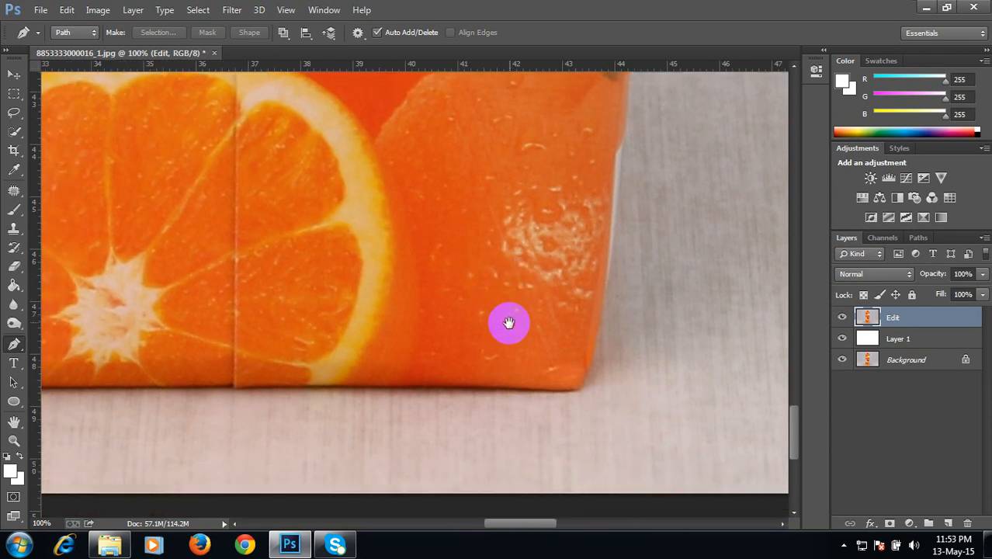
{"action": "left_click_drag", "start_coordinate": [506, 323], "coordinate": [536, 319]}
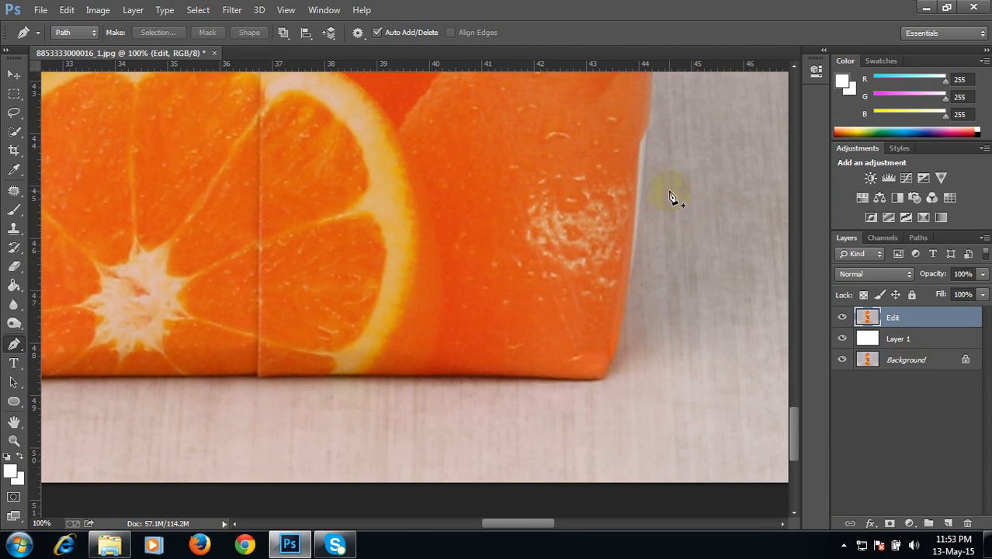
{"action": "left_click", "coordinate": [655, 129]}
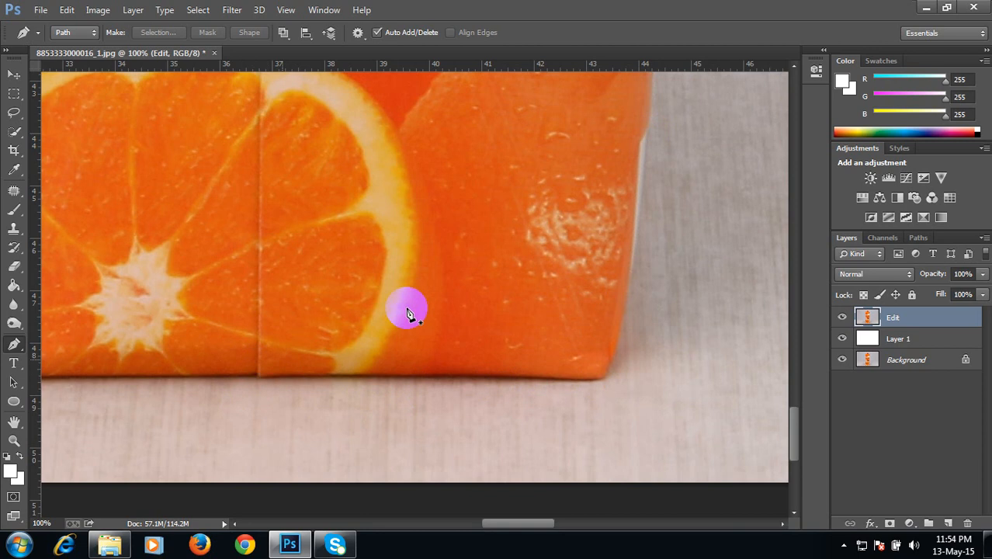
{"action": "left_click", "coordinate": [651, 104]}
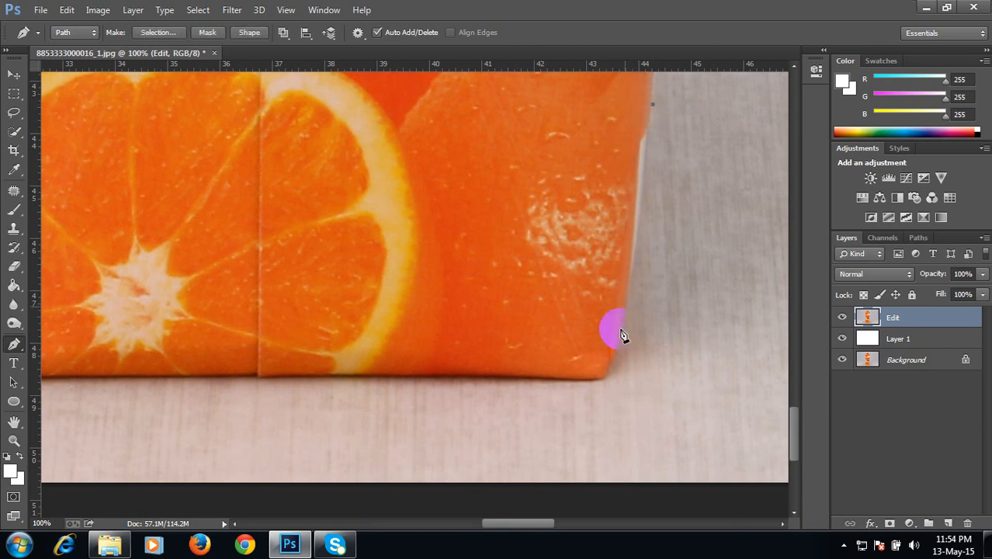
{"action": "left_click_drag", "start_coordinate": [612, 364], "coordinate": [558, 408]}
{"action": "left_click_drag", "start_coordinate": [568, 414], "coordinate": [585, 432]}
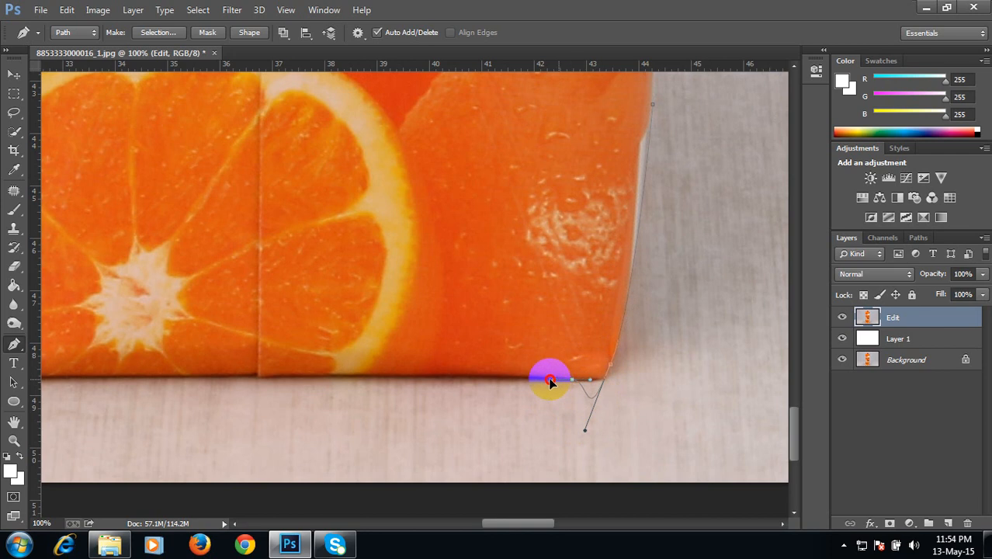
{"action": "mouse_move", "coordinate": [584, 371]}
{"action": "left_mouse_down"}
{"action": "mouse_move", "coordinate": [552, 369]}
{"action": "mouse_move", "coordinate": [567, 371]}
{"action": "left_mouse_up"}
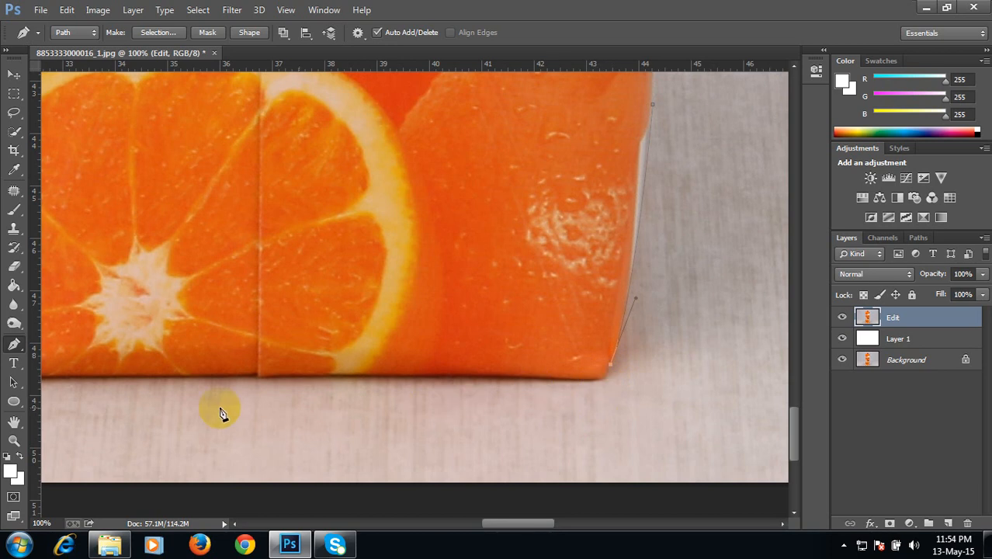
{"action": "left_click_drag", "start_coordinate": [588, 379], "coordinate": [567, 377]}
{"action": "left_click", "coordinate": [588, 380], "text": "alt"}
{"action": "left_click_drag", "start_coordinate": [493, 396], "coordinate": [642, 374]}
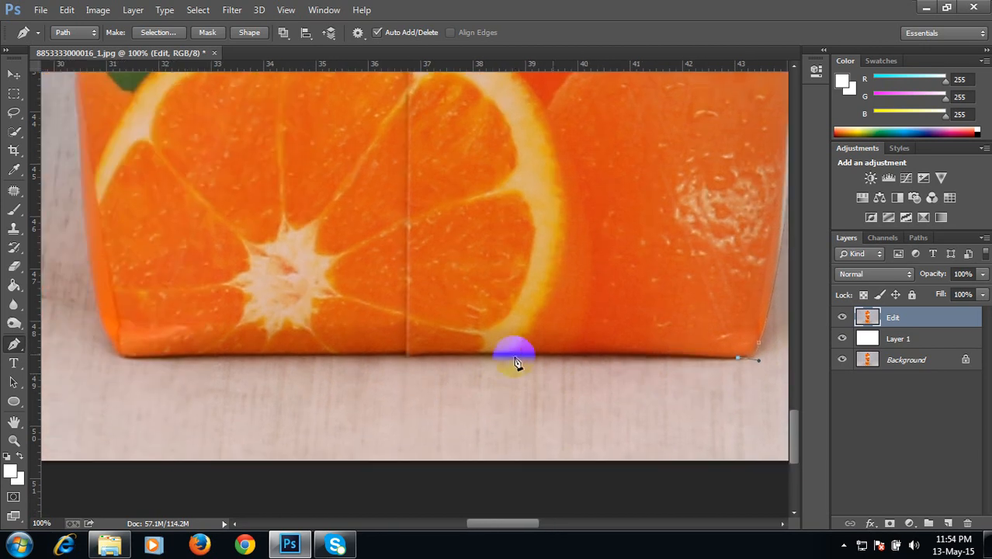
Step: Continue the path with anchor points along the carton's bottom edge to its lower left corner
{"action": "left_click_drag", "start_coordinate": [494, 356], "coordinate": [386, 355]}
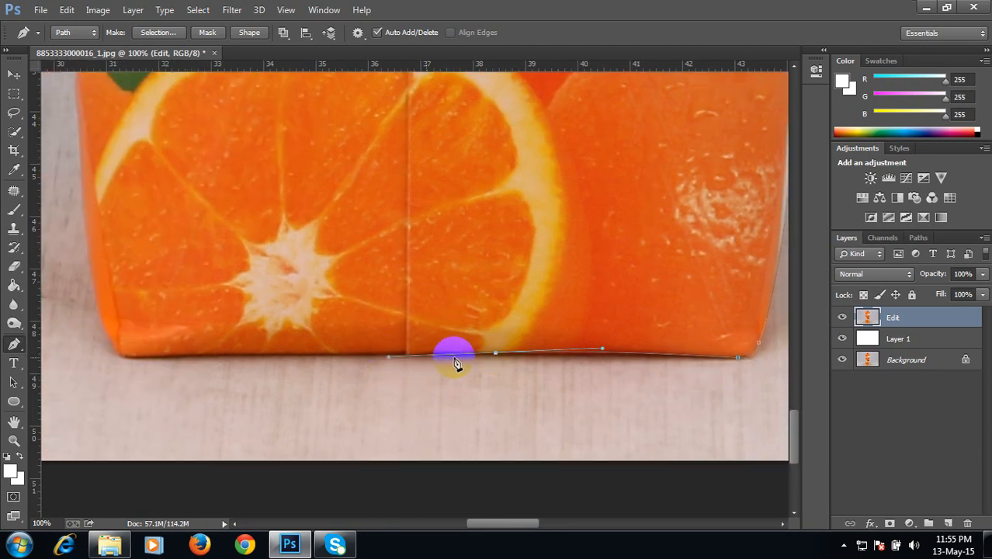
{"action": "left_click", "coordinate": [496, 354], "text": "alt"}
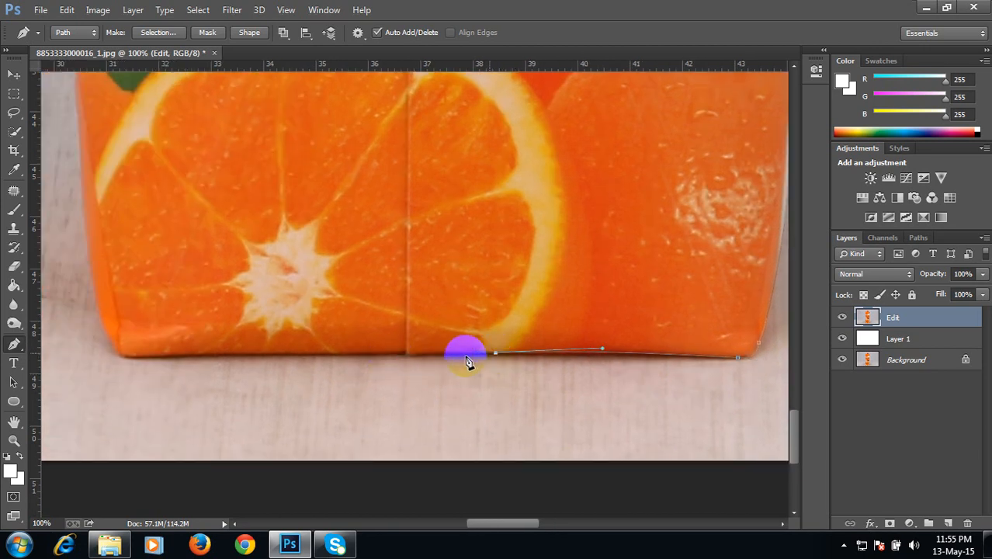
{"action": "left_click", "coordinate": [411, 356]}
{"action": "left_click", "coordinate": [403, 355]}
{"action": "left_click", "coordinate": [398, 354]}
{"action": "left_click_drag", "start_coordinate": [214, 371], "coordinate": [540, 361]}
{"action": "left_click_drag", "start_coordinate": [454, 347], "coordinate": [405, 350]}
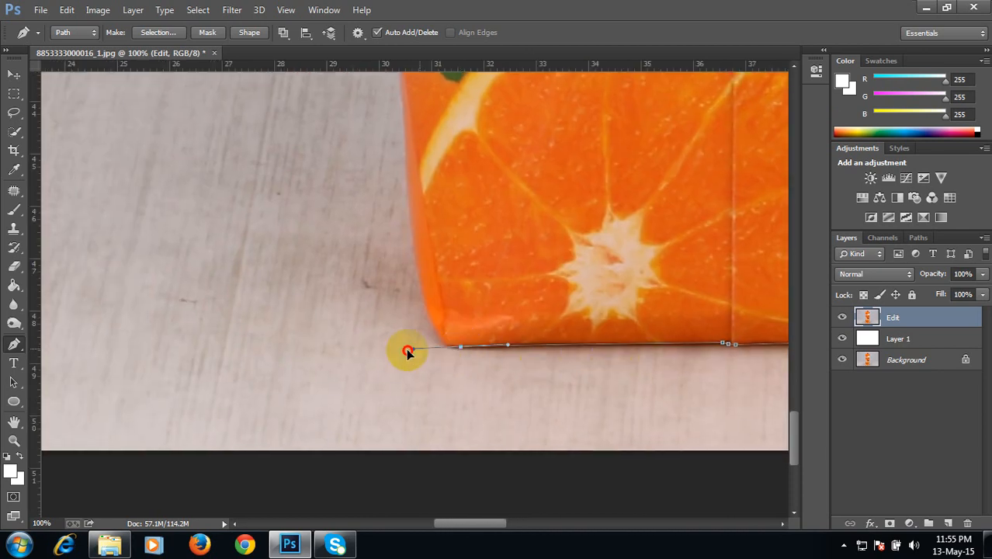
{"action": "left_click", "coordinate": [462, 347], "text": "alt"}
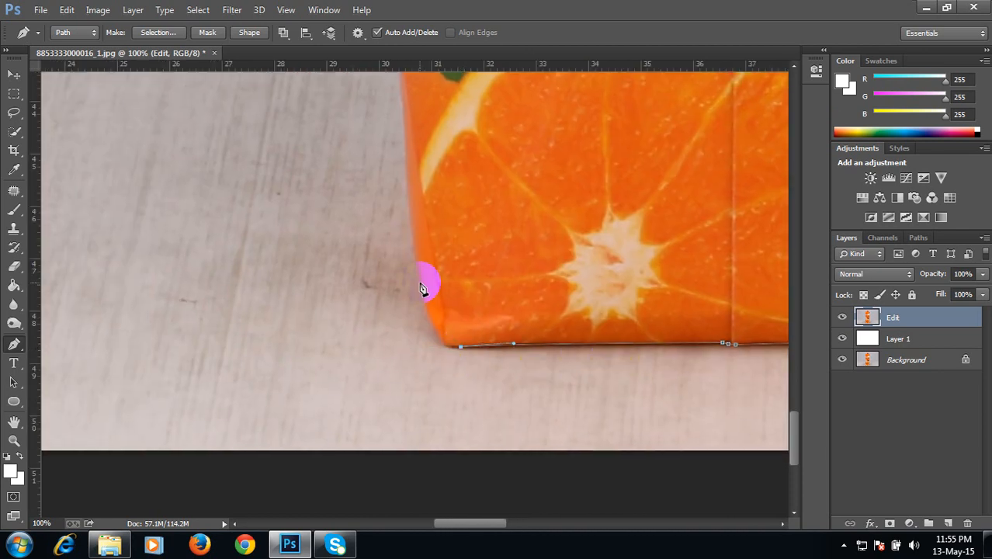
Step: Trace the path up the carton's lower left edge past the leaf and juice glass graphics
{"action": "left_click_drag", "start_coordinate": [420, 282], "coordinate": [404, 201]}
{"action": "scroll", "coordinate": [416, 338], "scroll_direction": "up", "scroll_amount": 5}
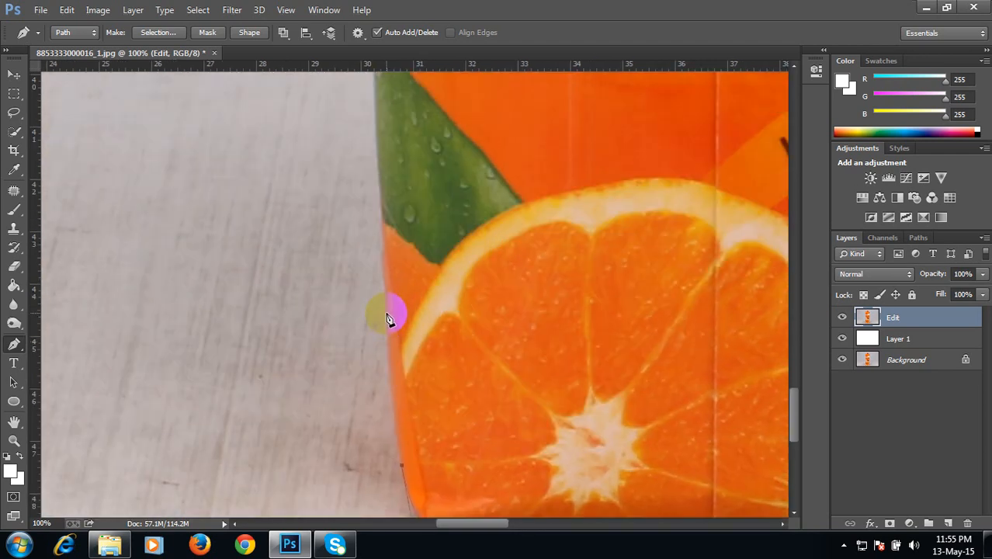
{"action": "left_click_drag", "start_coordinate": [387, 313], "coordinate": [387, 234]}
{"action": "left_click", "coordinate": [387, 312], "text": "alt"}
{"action": "scroll", "coordinate": [395, 330], "scroll_direction": "up", "scroll_amount": 4}
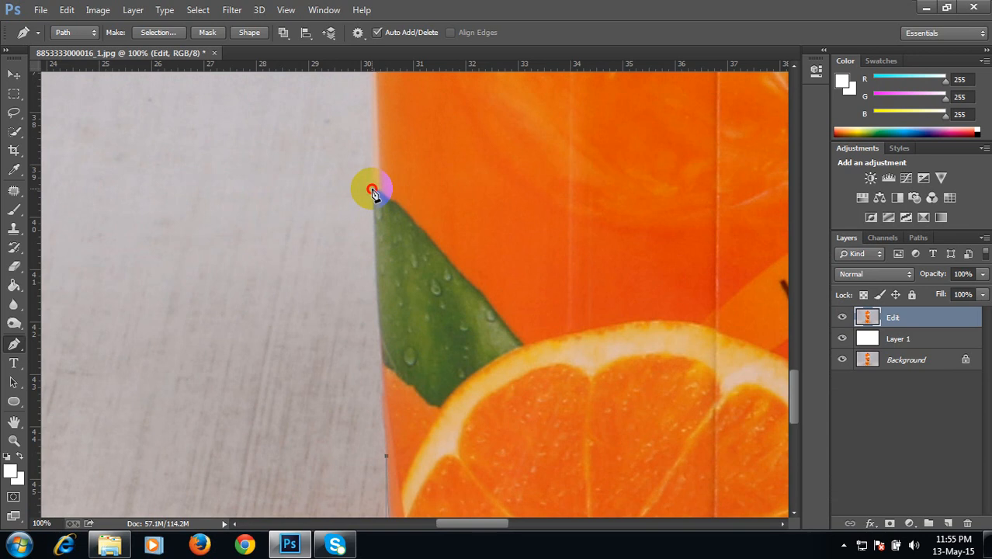
{"action": "scroll", "coordinate": [386, 232], "scroll_direction": "up", "scroll_amount": 4}
{"action": "left_click_drag", "start_coordinate": [416, 169], "coordinate": [424, 319]}
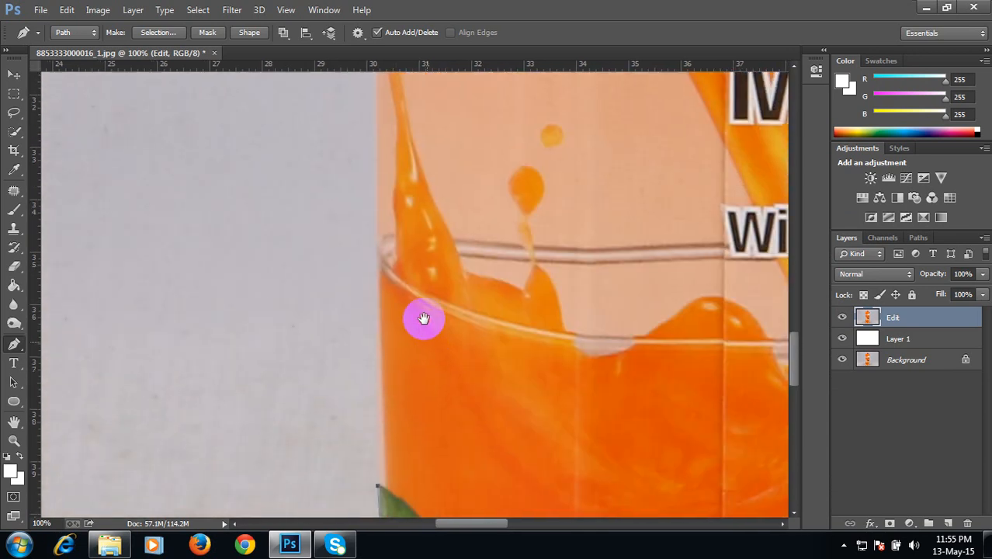
{"action": "left_click", "coordinate": [376, 105]}
{"action": "left_click_drag", "start_coordinate": [377, 257], "coordinate": [379, 303]}
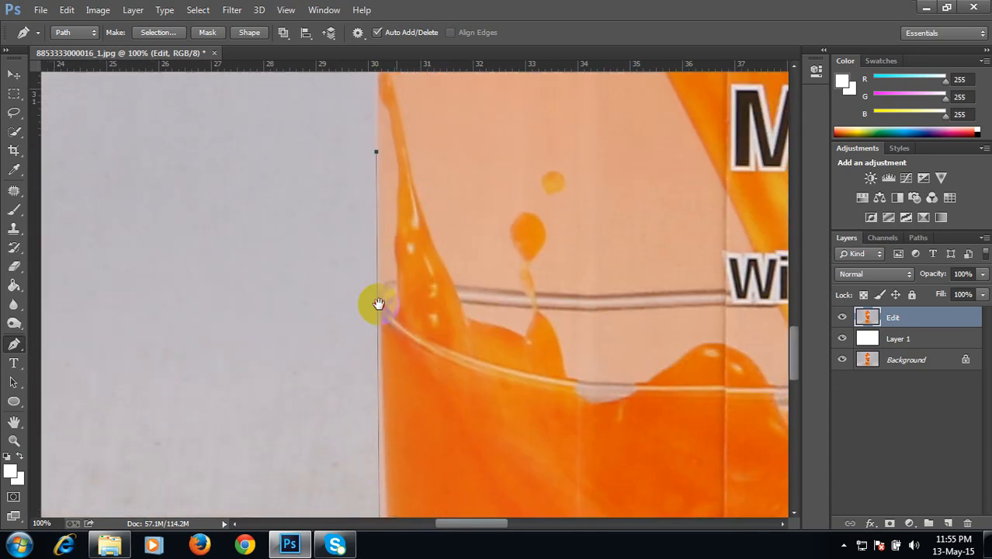
{"action": "scroll", "coordinate": [378, 303], "scroll_direction": "up", "scroll_amount": 10}
{"action": "left_click", "coordinate": [353, 81]}
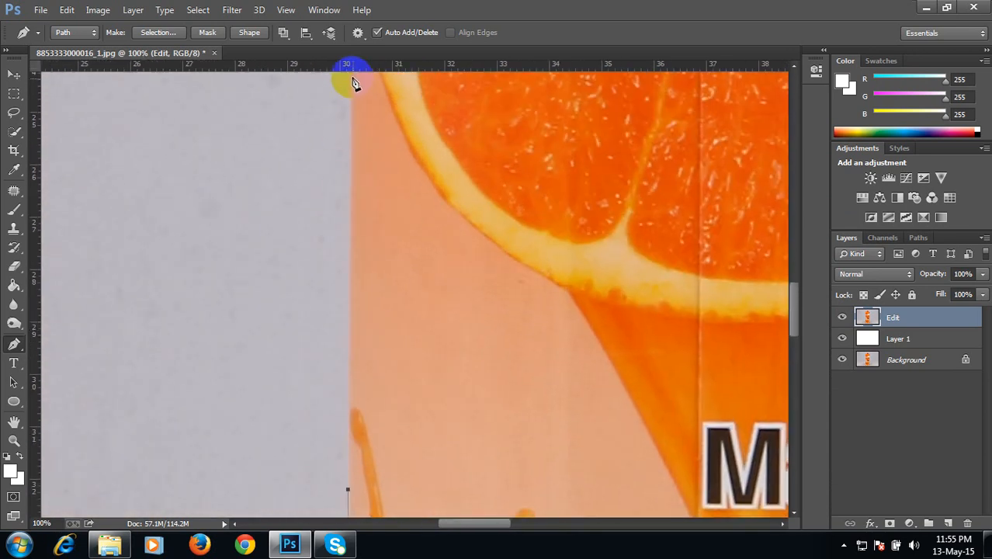
Step: Continue the path up the left edge past the Malee label to the carton's top fold
{"action": "scroll", "coordinate": [370, 317], "scroll_direction": "up", "scroll_amount": 10}
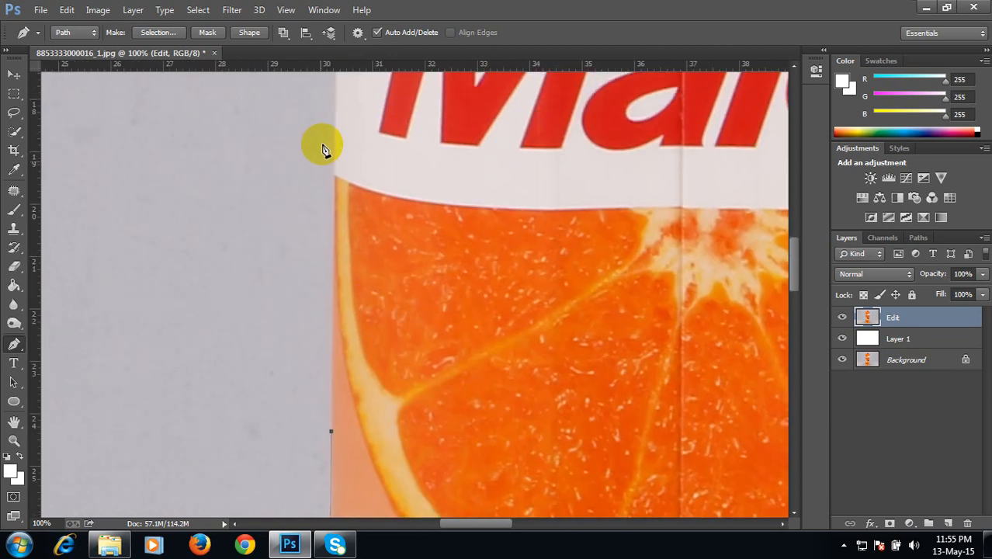
{"action": "left_click", "coordinate": [335, 93]}
{"action": "scroll", "coordinate": [350, 243], "scroll_direction": "up", "scroll_amount": 7}
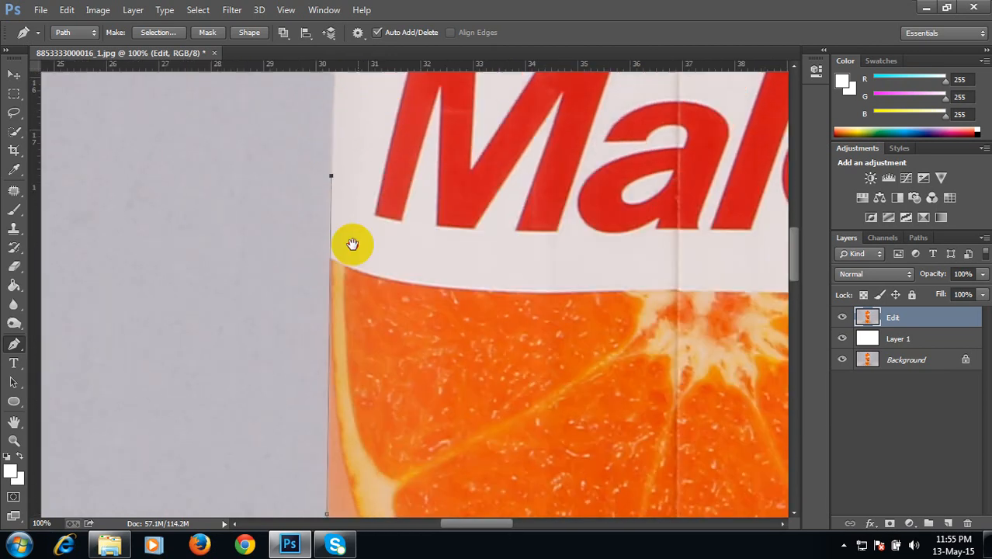
{"action": "left_click_drag", "start_coordinate": [354, 144], "coordinate": [306, 227]}
{"action": "left_click", "coordinate": [324, 220], "text": "alt"}
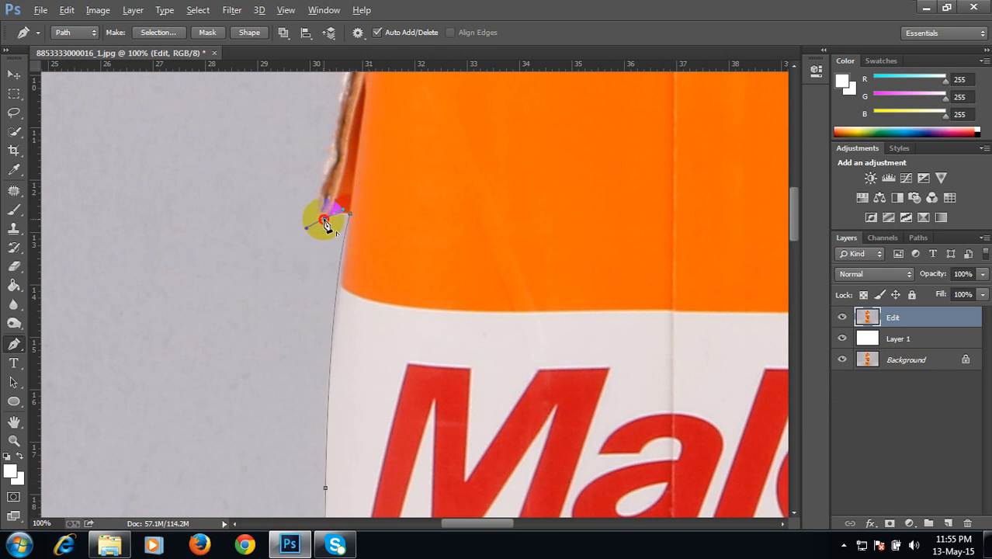
{"action": "left_click", "coordinate": [319, 218]}
{"action": "left_click_drag", "start_coordinate": [348, 188], "coordinate": [351, 309]}
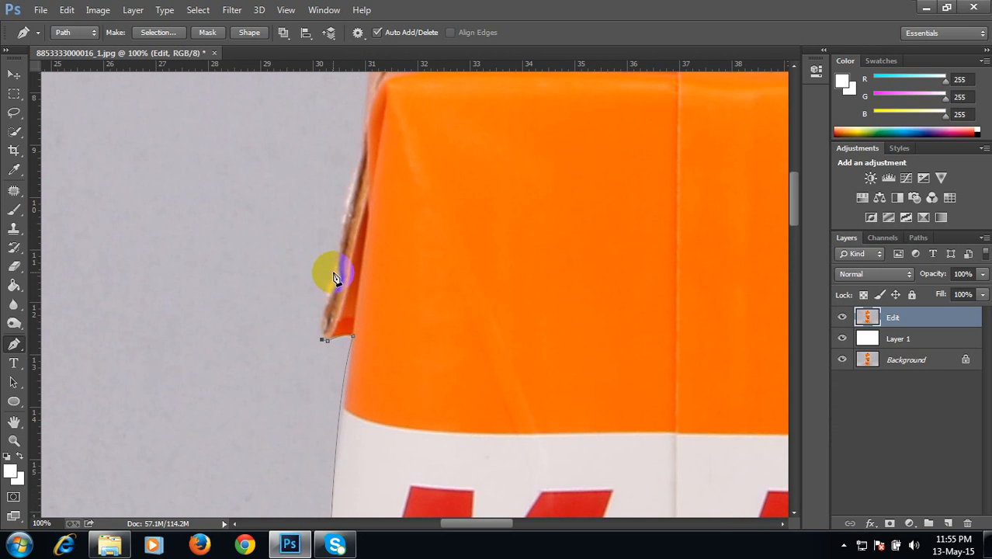
{"action": "left_click_drag", "start_coordinate": [333, 270], "coordinate": [392, 355]}
{"action": "left_click", "coordinate": [333, 270], "text": "alt"}
{"action": "left_click_drag", "start_coordinate": [382, 276], "coordinate": [404, 226]}
{"action": "left_click", "coordinate": [383, 277], "text": "alt"}
{"action": "left_click", "coordinate": [385, 237]}
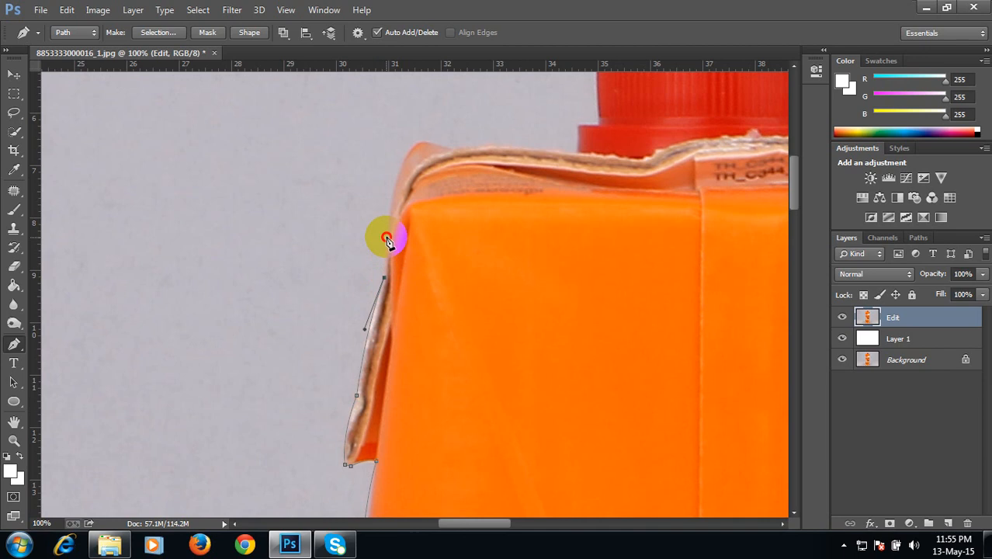
Step: Continue the Pen path over the carton's top left fold and along the top edge to the base of the cap
{"action": "left_click_drag", "start_coordinate": [417, 183], "coordinate": [388, 309]}
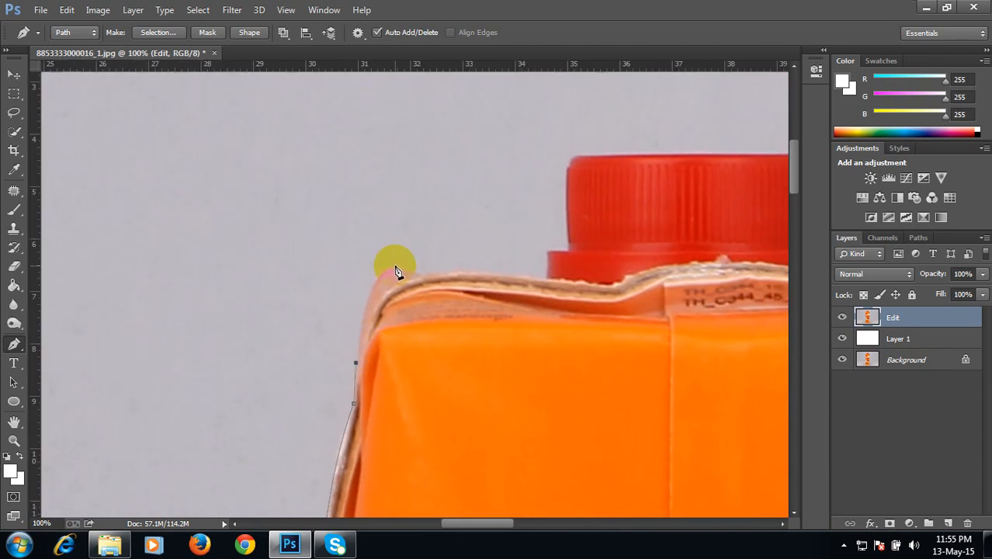
{"action": "left_click_drag", "start_coordinate": [396, 268], "coordinate": [439, 257]}
{"action": "left_click", "coordinate": [396, 268], "text": "alt"}
{"action": "left_click", "coordinate": [422, 277]}
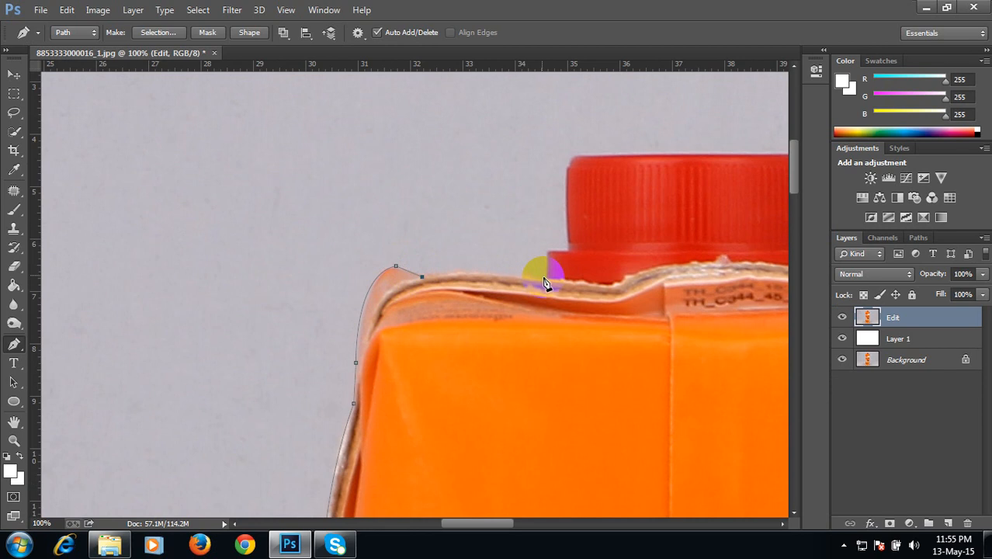
{"action": "left_click_drag", "start_coordinate": [546, 280], "coordinate": [634, 293]}
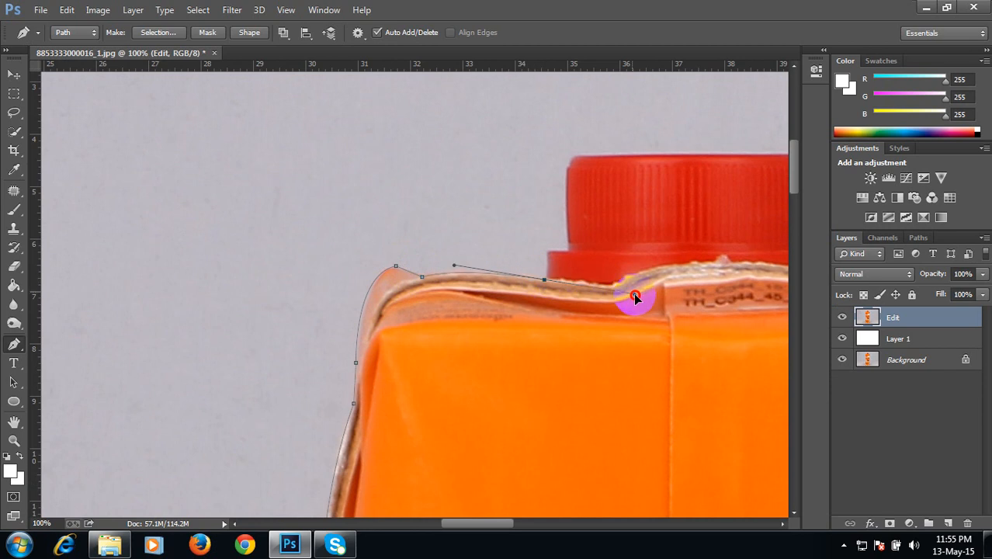
{"action": "left_click", "coordinate": [544, 279], "text": "alt"}
{"action": "left_click", "coordinate": [544, 252]}
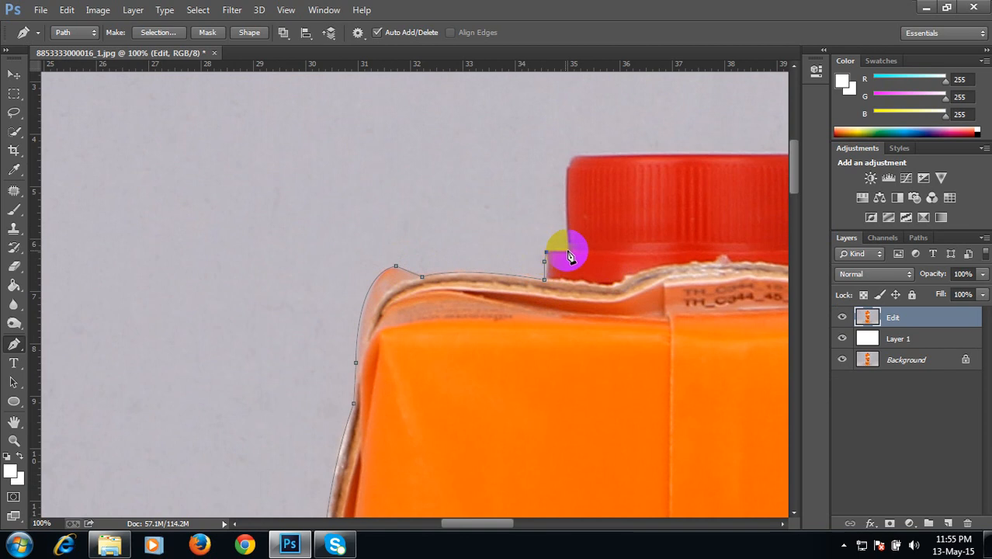
{"action": "left_click", "coordinate": [568, 252]}
Step: Trace the path up the red cap's left side and across its top edge
{"action": "left_click_drag", "start_coordinate": [583, 225], "coordinate": [535, 351]}
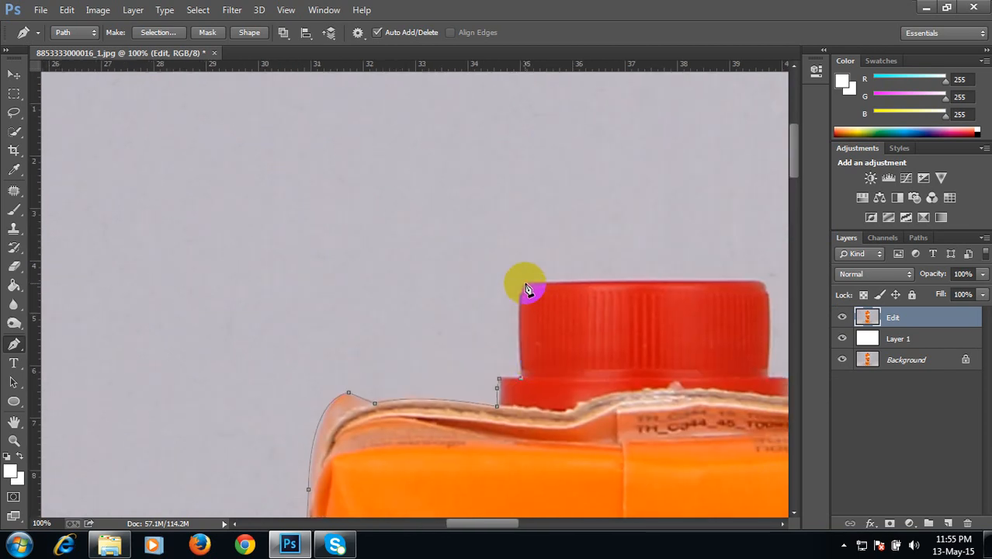
{"action": "left_click_drag", "start_coordinate": [525, 283], "coordinate": [379, 295]}
{"action": "left_click", "coordinate": [526, 283], "text": "alt"}
{"action": "left_click_drag", "start_coordinate": [588, 291], "coordinate": [650, 291]}
{"action": "left_click", "coordinate": [588, 288], "text": "alt"}
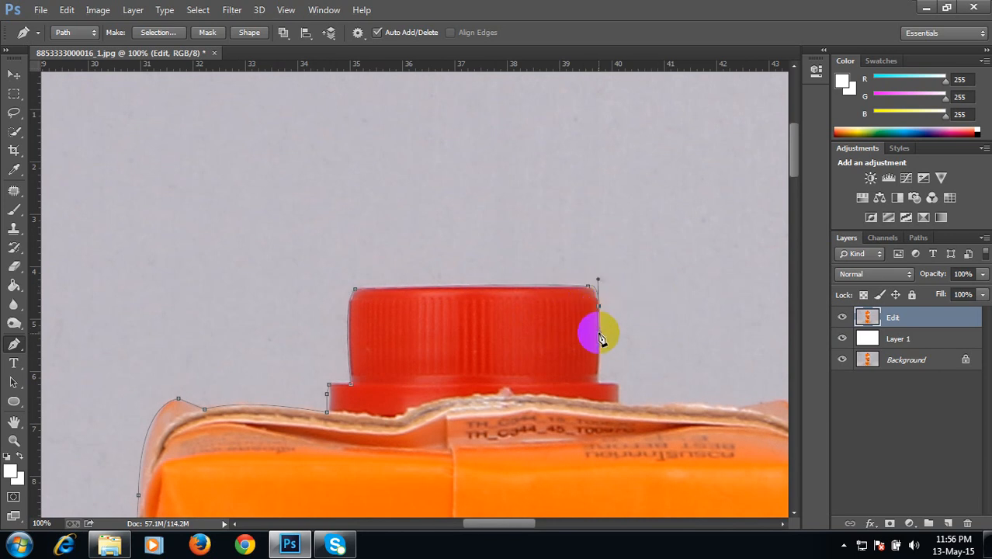
Step: Trace the path down the cap's right side and along the carton's top fold toward the right
{"action": "left_click_drag", "start_coordinate": [598, 303], "coordinate": [608, 270]}
{"action": "scroll", "coordinate": [608, 270], "scroll_direction": "down", "scroll_amount": 3}
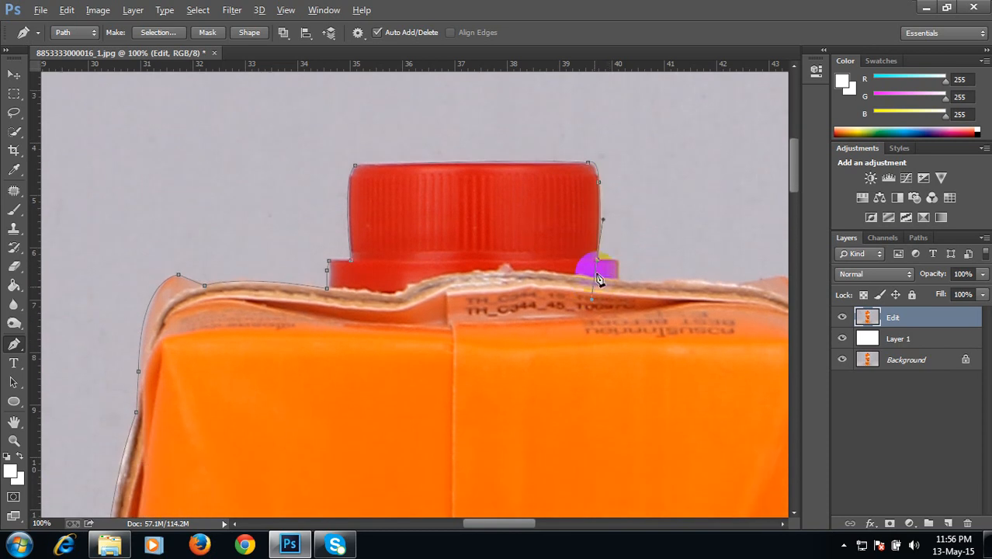
{"action": "left_click_drag", "start_coordinate": [595, 259], "coordinate": [610, 266]}
{"action": "left_click", "coordinate": [612, 261]}
{"action": "left_click_drag", "start_coordinate": [616, 274], "coordinate": [617, 277]}
{"action": "left_click", "coordinate": [618, 266], "text": "alt"}
{"action": "left_click", "coordinate": [617, 278]}
{"action": "left_click_drag", "start_coordinate": [719, 295], "coordinate": [503, 227]}
Step: Continue the path around the carton's top right corner and down its upper right edge
{"action": "left_click", "coordinate": [550, 301]}
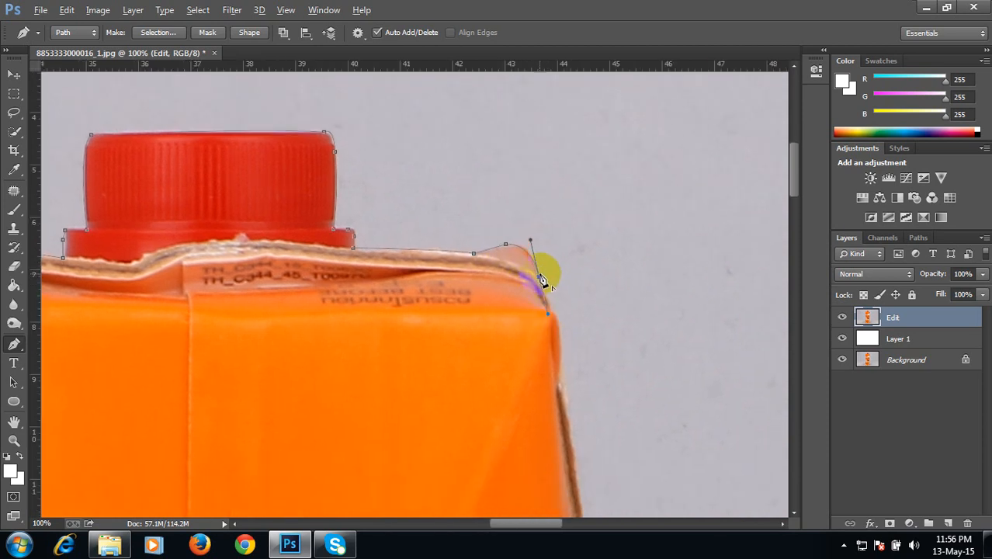
{"action": "left_click", "coordinate": [550, 307]}
{"action": "left_click_drag", "start_coordinate": [575, 347], "coordinate": [548, 287]}
{"action": "left_click", "coordinate": [556, 287], "text": "alt"}
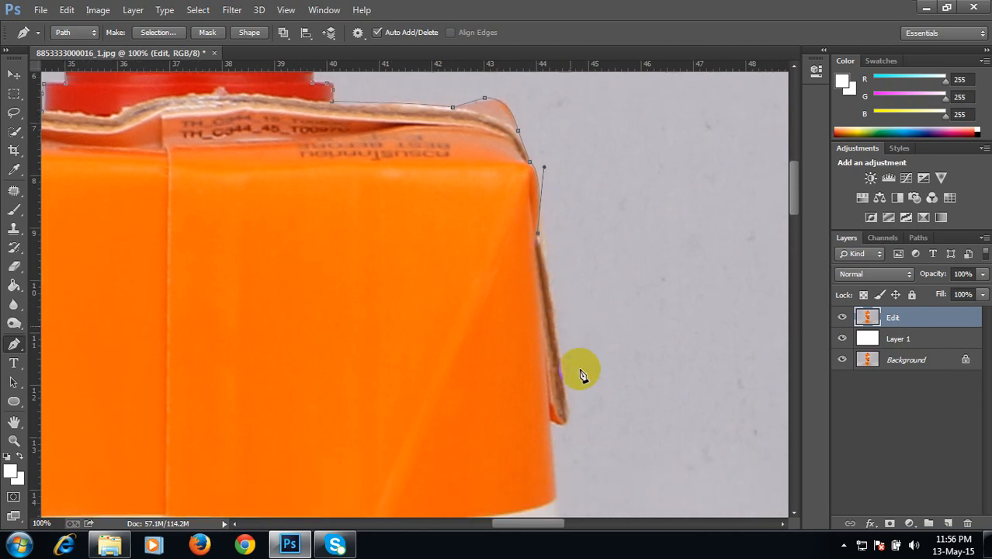
{"action": "left_click_drag", "start_coordinate": [569, 420], "coordinate": [575, 461]}
{"action": "left_click", "coordinate": [569, 417], "text": "alt"}
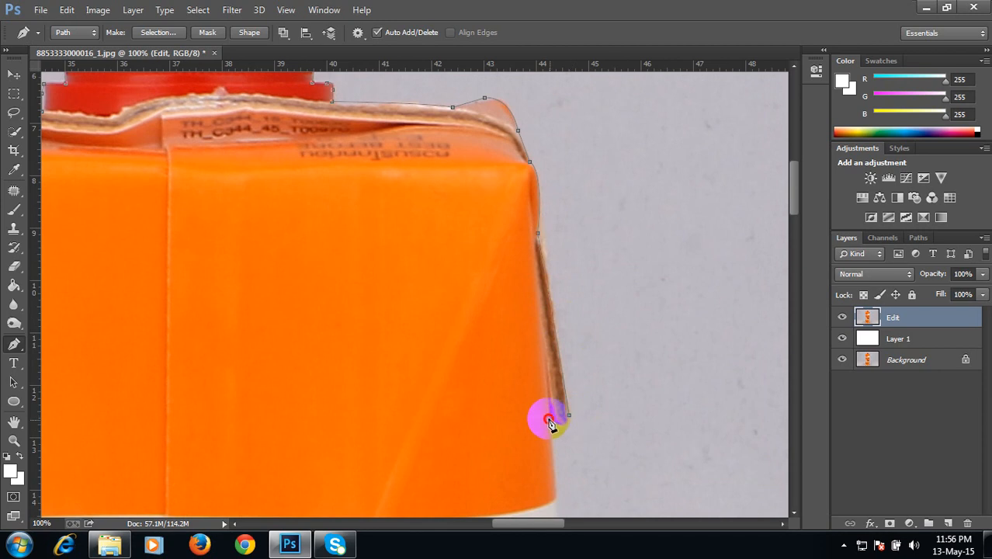
{"action": "left_click_drag", "start_coordinate": [548, 423], "coordinate": [527, 412]}
{"action": "scroll", "coordinate": [549, 426], "scroll_direction": "down", "scroll_amount": 5}
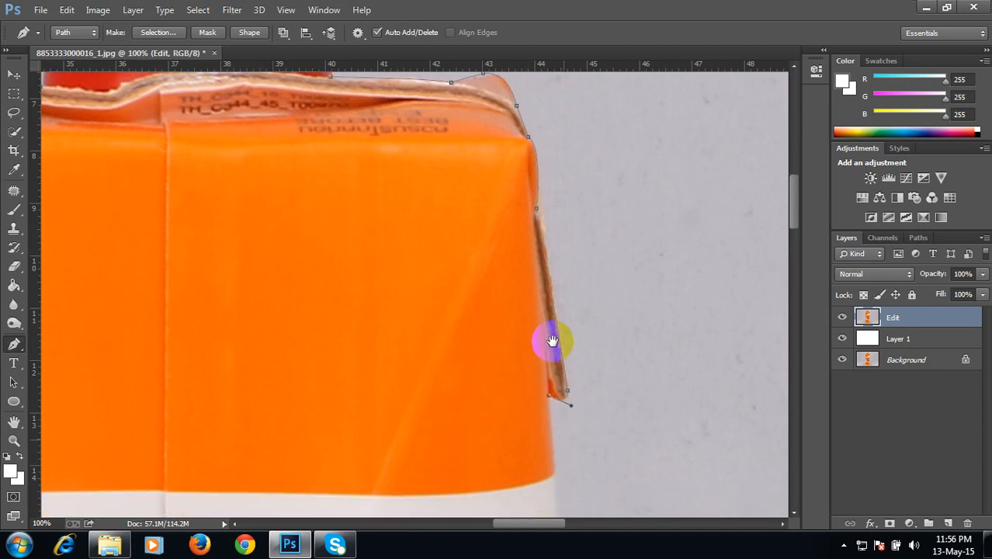
{"action": "left_click", "coordinate": [549, 429]}
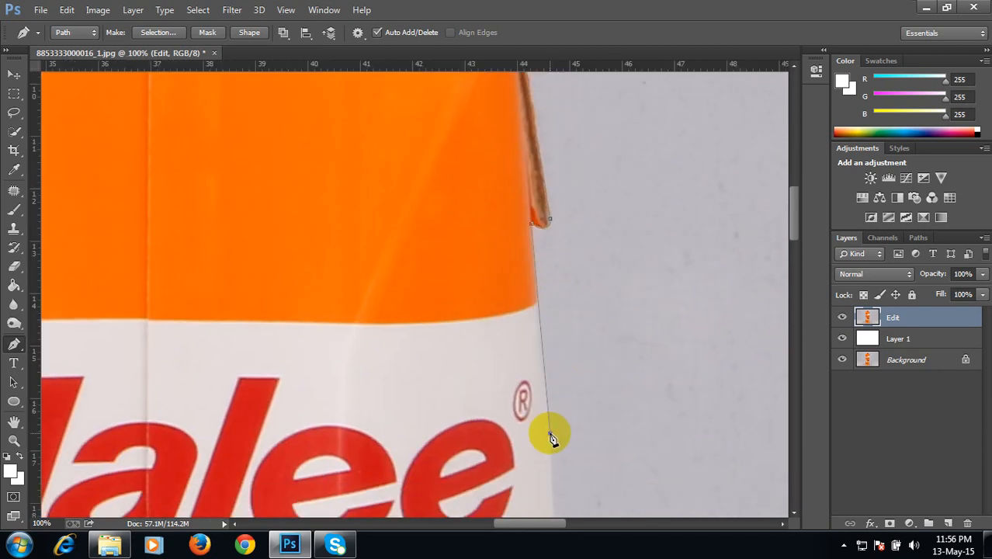
Step: Continue the path down the right edge past the Malee label and juice glass graphic to the starting point
{"action": "scroll", "coordinate": [535, 318], "scroll_direction": "down", "scroll_amount": 5}
{"action": "left_click_drag", "start_coordinate": [527, 409], "coordinate": [531, 432]}
{"action": "scroll", "coordinate": [541, 403], "scroll_direction": "down", "scroll_amount": 6}
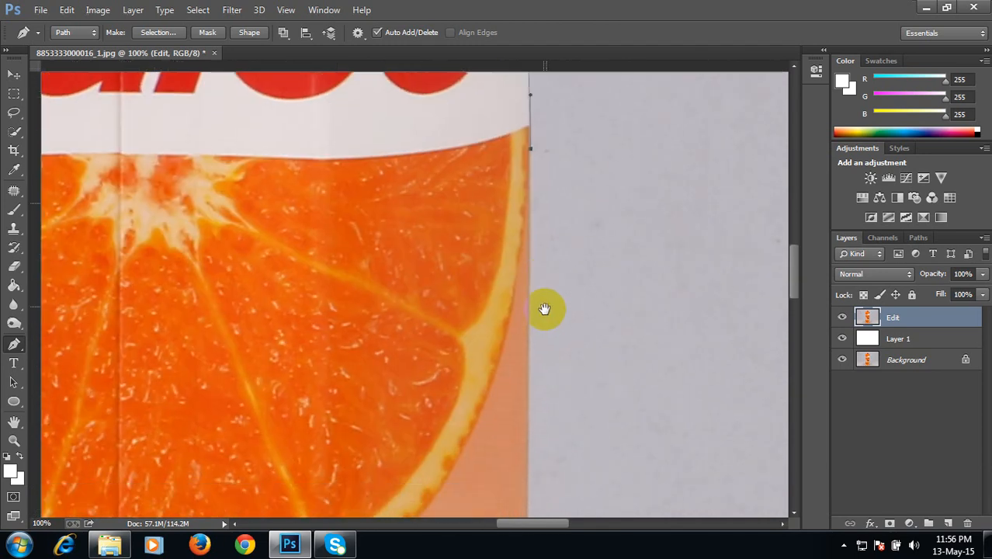
{"action": "left_click", "coordinate": [527, 468]}
{"action": "scroll", "coordinate": [540, 366], "scroll_direction": "down", "scroll_amount": 6}
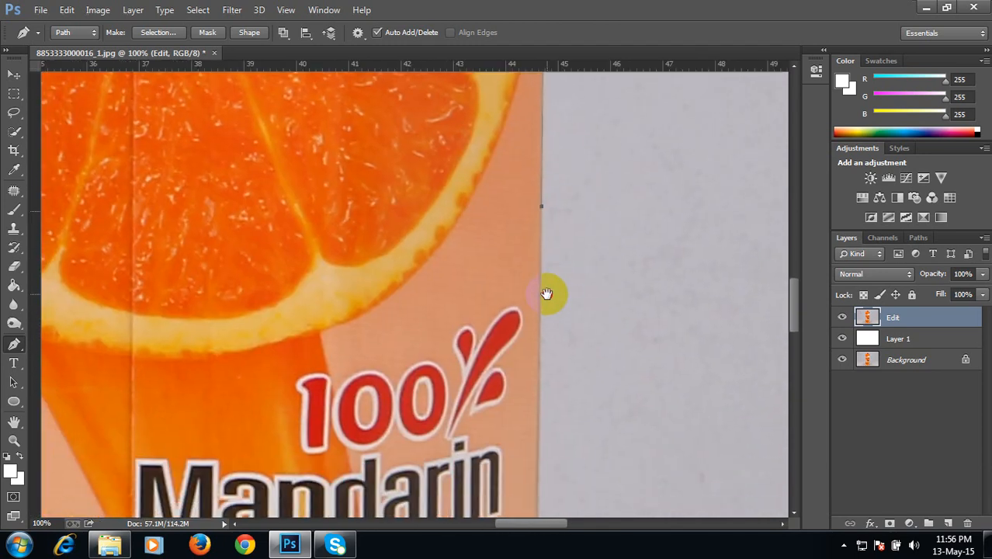
{"action": "left_click", "coordinate": [538, 497]}
{"action": "scroll", "coordinate": [549, 310], "scroll_direction": "down", "scroll_amount": 6}
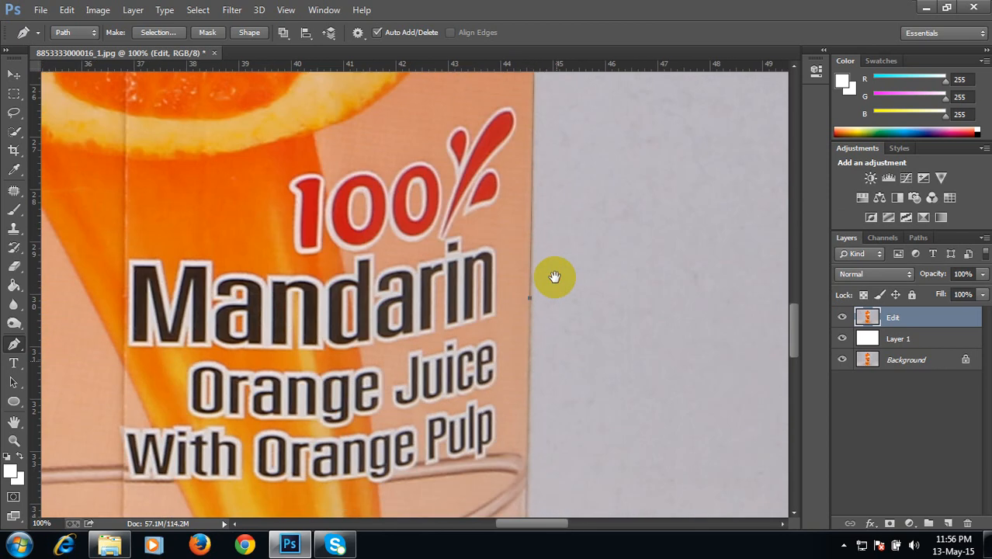
{"action": "left_click", "coordinate": [526, 474]}
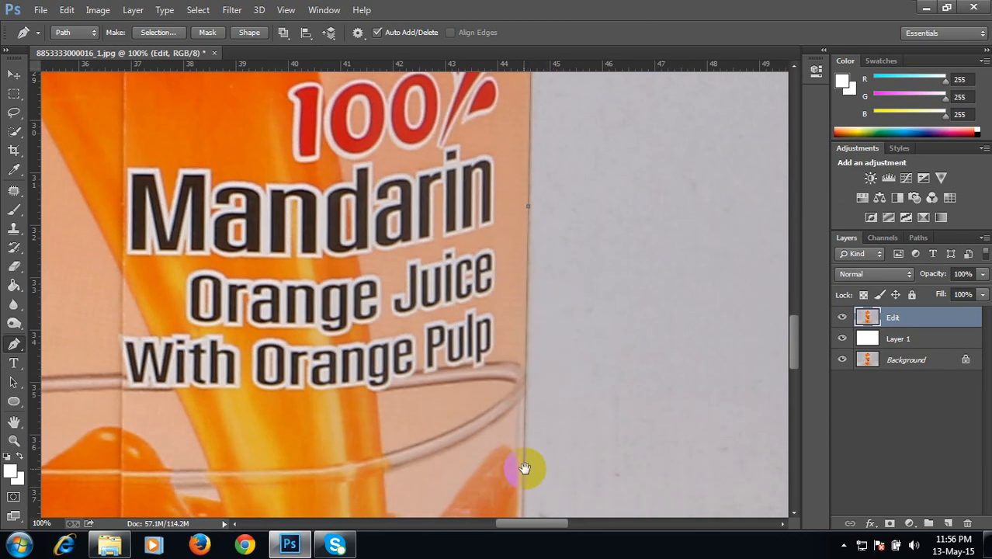
{"action": "scroll", "coordinate": [551, 311], "scroll_direction": "down", "scroll_amount": 6}
{"action": "left_click", "coordinate": [537, 443]}
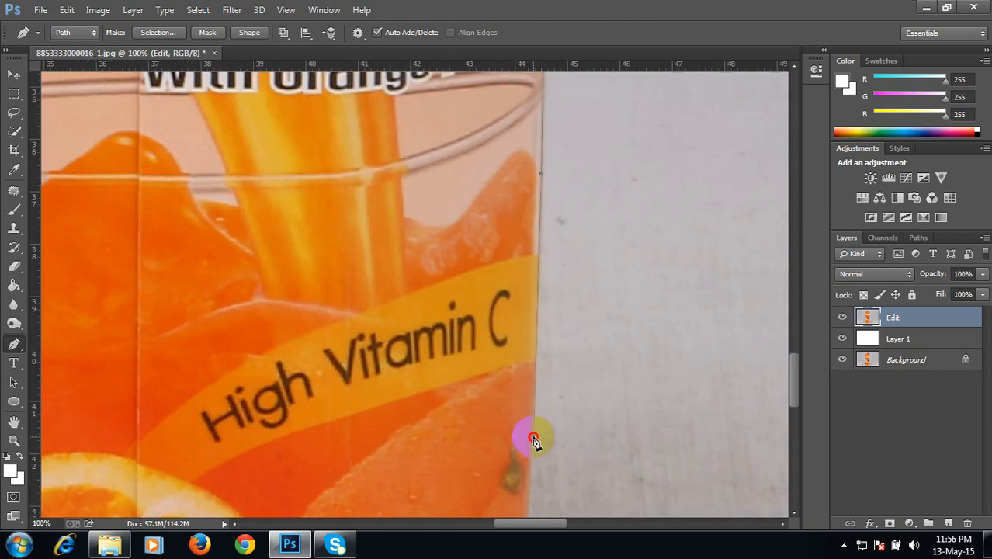
{"action": "scroll", "coordinate": [548, 305], "scroll_direction": "down", "scroll_amount": 6}
{"action": "left_click", "coordinate": [534, 272]}
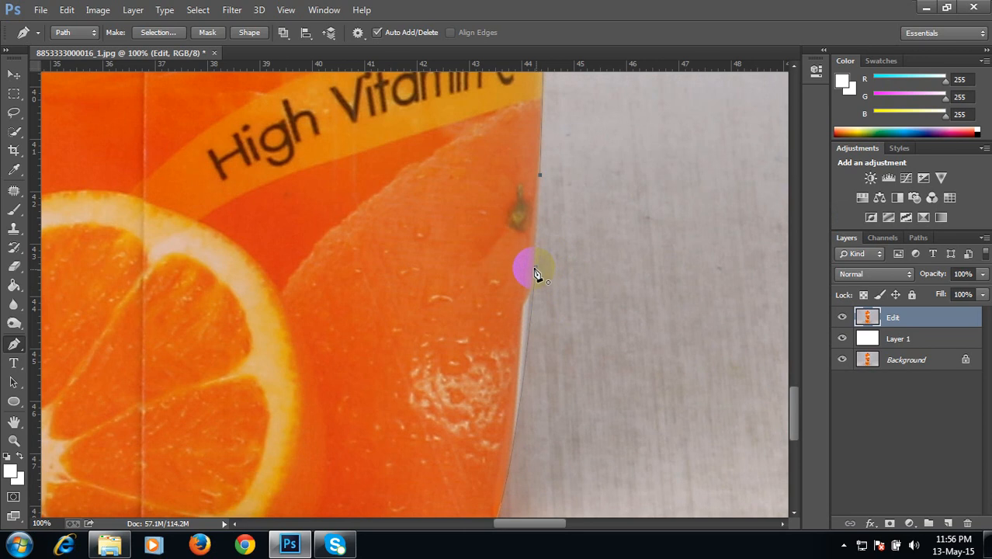
{"action": "left_click", "coordinate": [541, 215]}
{"action": "left_click", "coordinate": [537, 268]}
{"action": "left_click", "coordinate": [535, 267]}
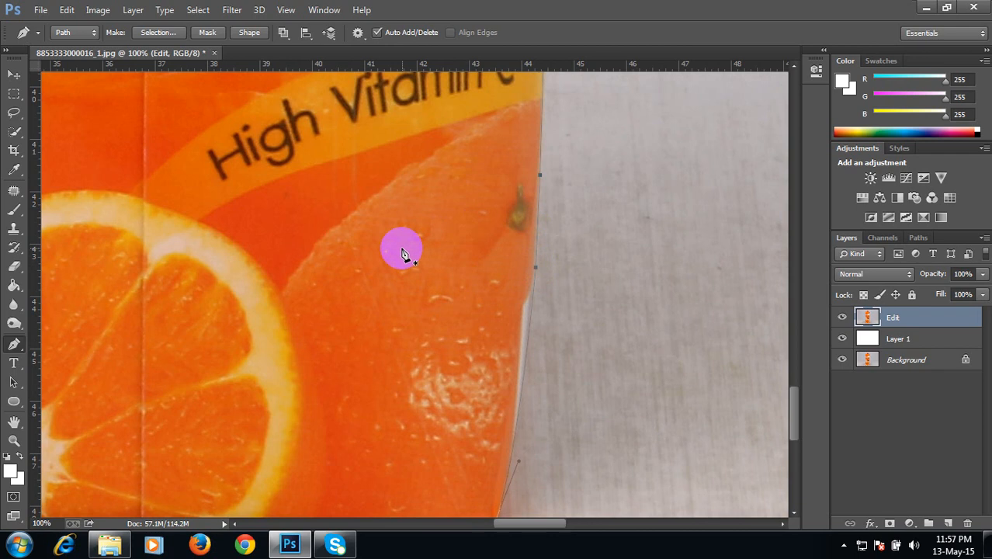
Step: Make a selection from the carton path with a feather radius of 0 pixels
{"action": "scroll", "coordinate": [397, 254], "scroll_direction": "down", "scroll_amount": 3}
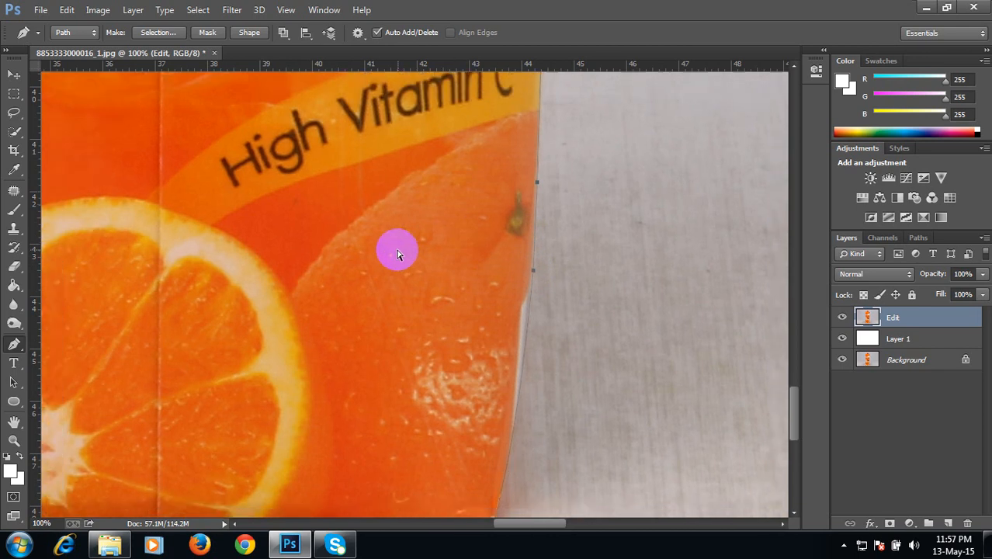
{"action": "scroll", "coordinate": [396, 254], "scroll_direction": "up", "scroll_amount": 4}
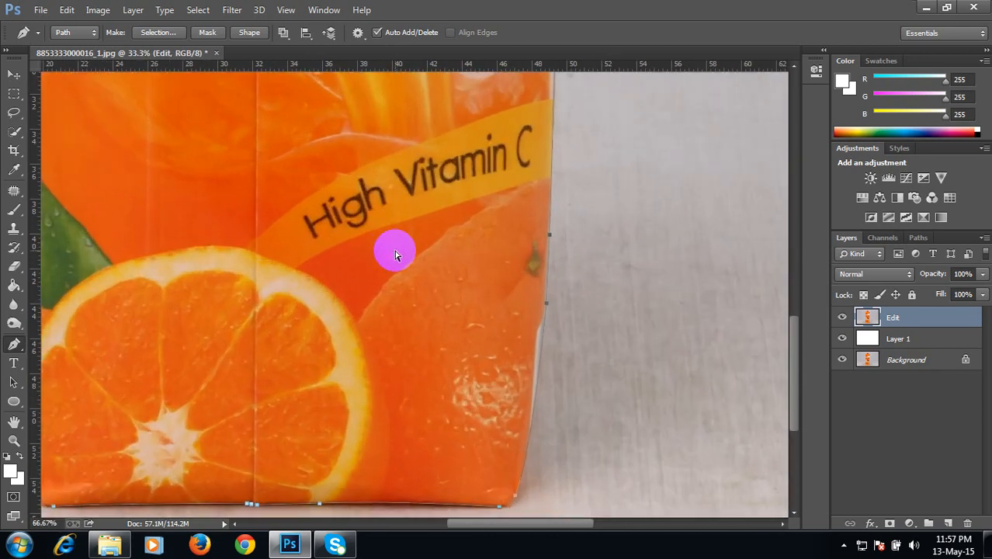
{"action": "scroll", "coordinate": [396, 254], "scroll_direction": "down", "scroll_amount": 4}
{"action": "scroll", "coordinate": [395, 254], "scroll_direction": "down", "scroll_amount": 3}
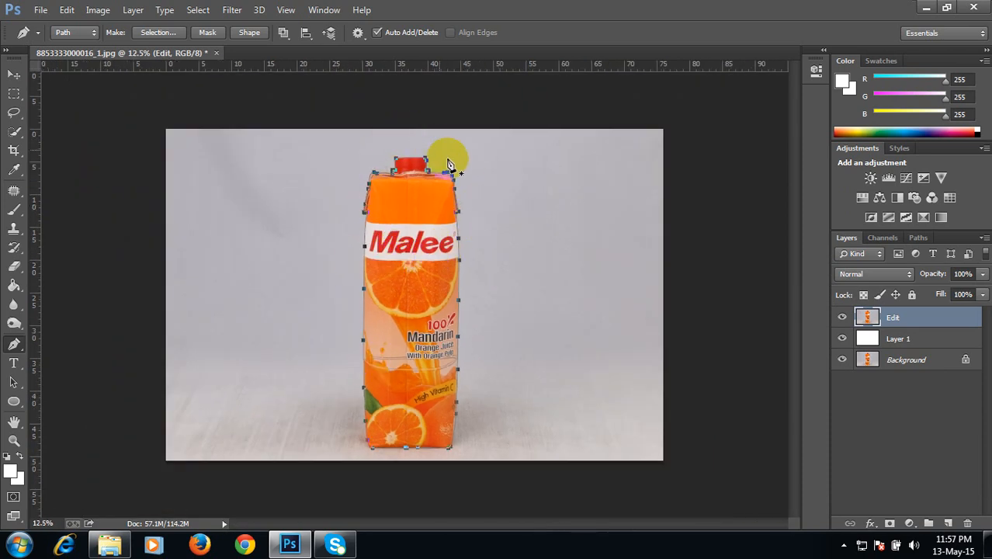
{"action": "right_click", "coordinate": [412, 244]}
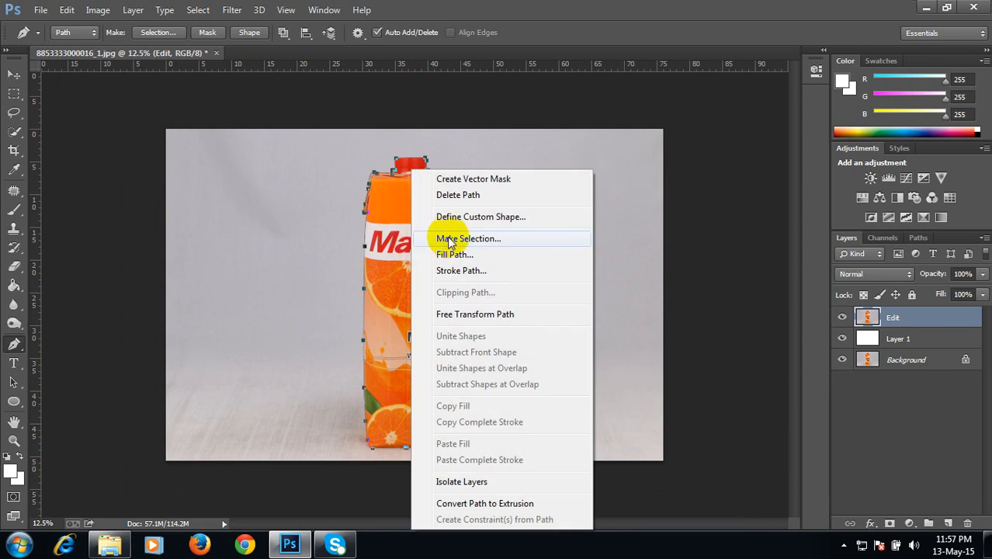
{"action": "left_click", "coordinate": [450, 242]}
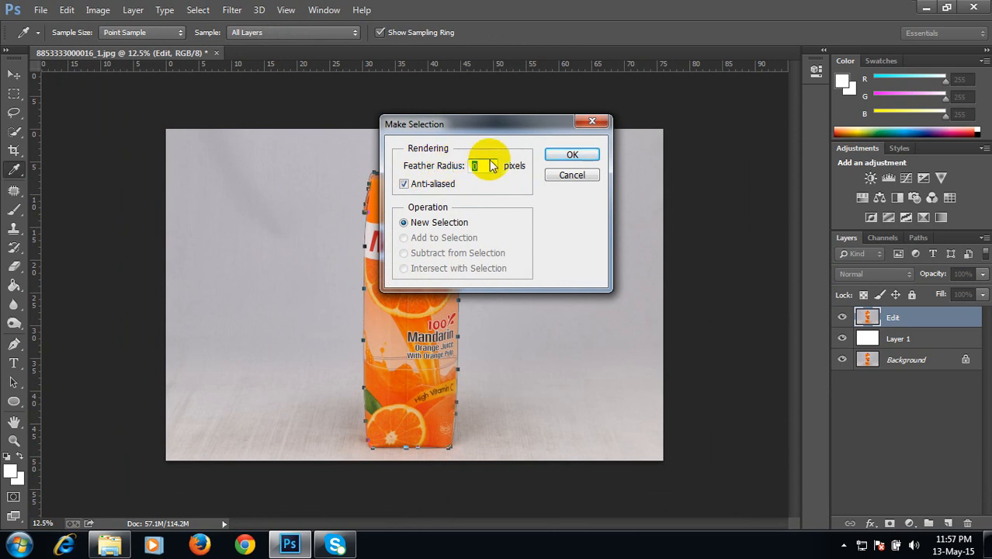
{"action": "left_click", "coordinate": [571, 156]}
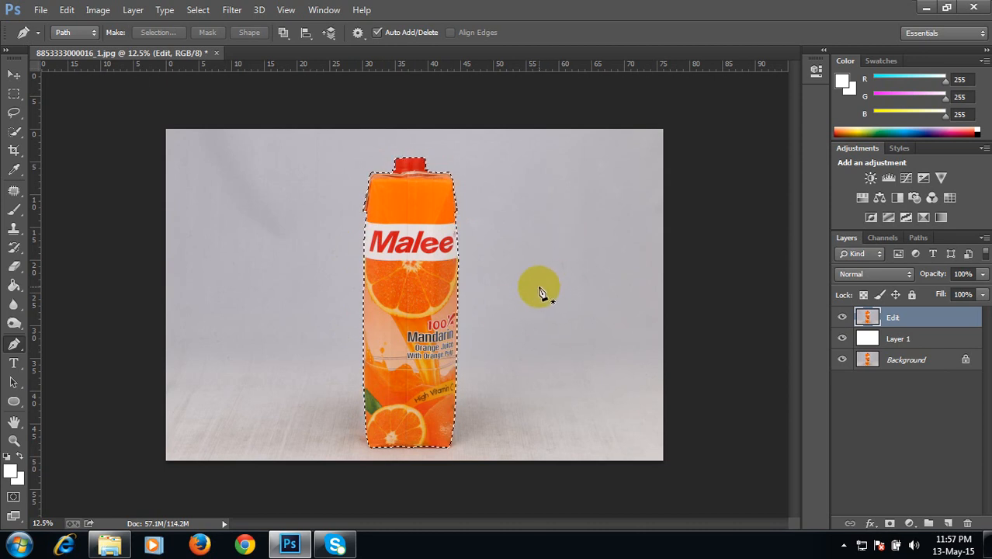
{"action": "left_click", "coordinate": [361, 281]}
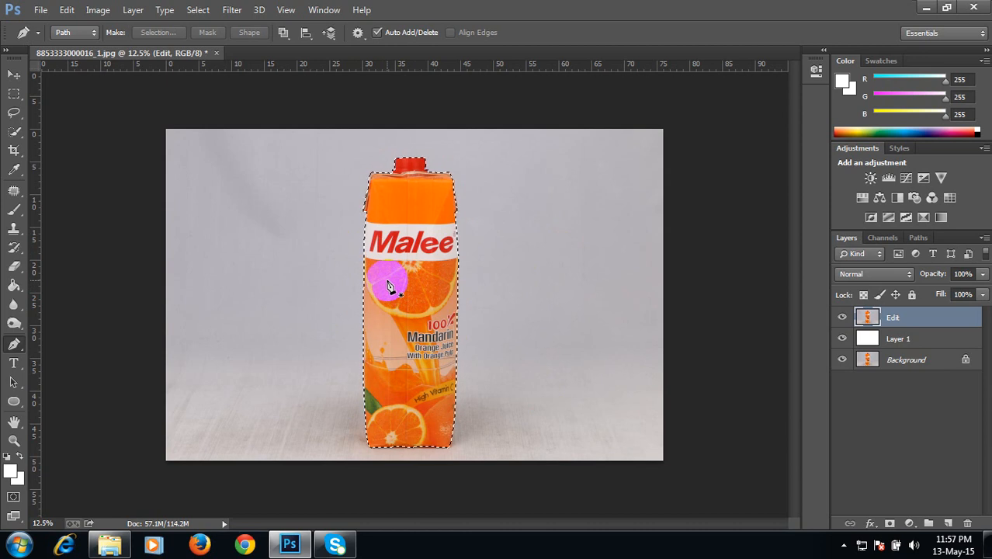
{"action": "key", "text": "Delete"}
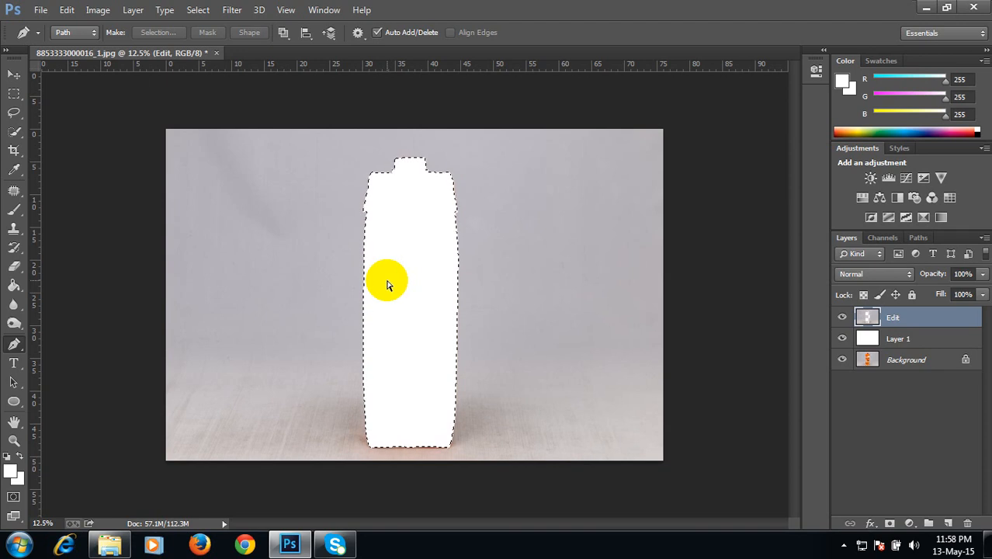
{"action": "key", "text": "ctrl+z"}
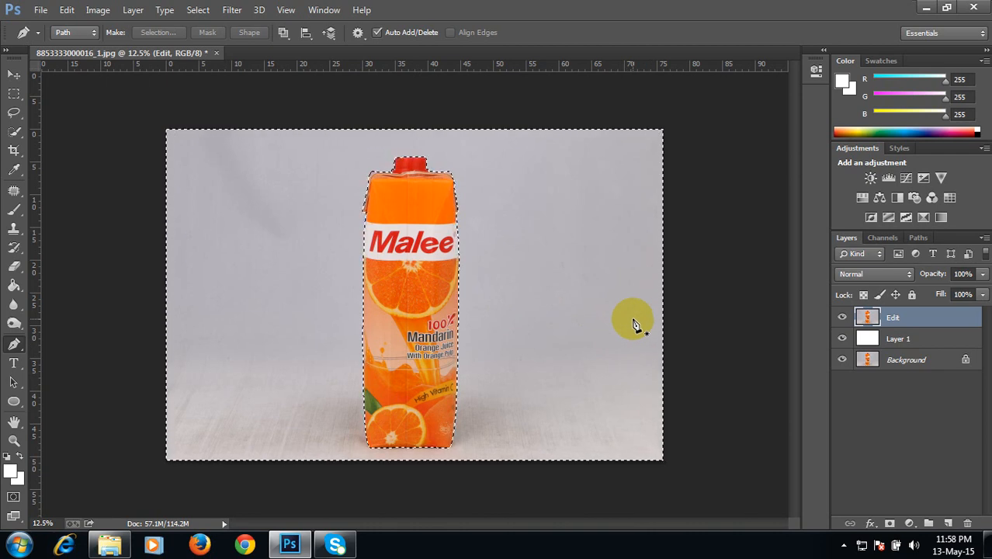
Step: Delete the gray backdrop around the carton from the Edit layer
{"action": "key", "text": "Delete"}
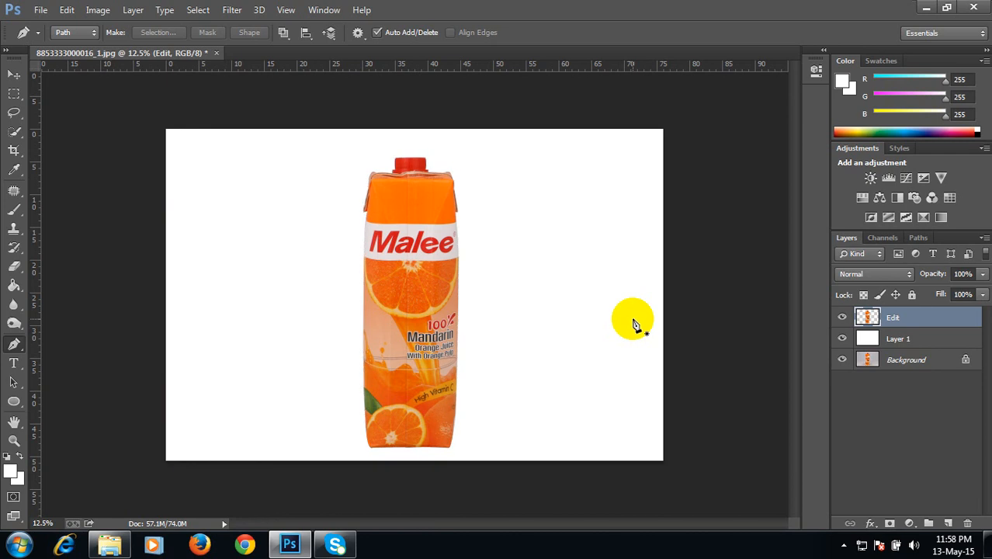
Step: Zoom in on the carton's lower half to inspect its cut edges and hide the white Layer 1
{"action": "key", "text": "ctrl+plus"}
{"action": "key", "text": "ctrl+plus"}
{"action": "key", "text": "ctrl+plus"}
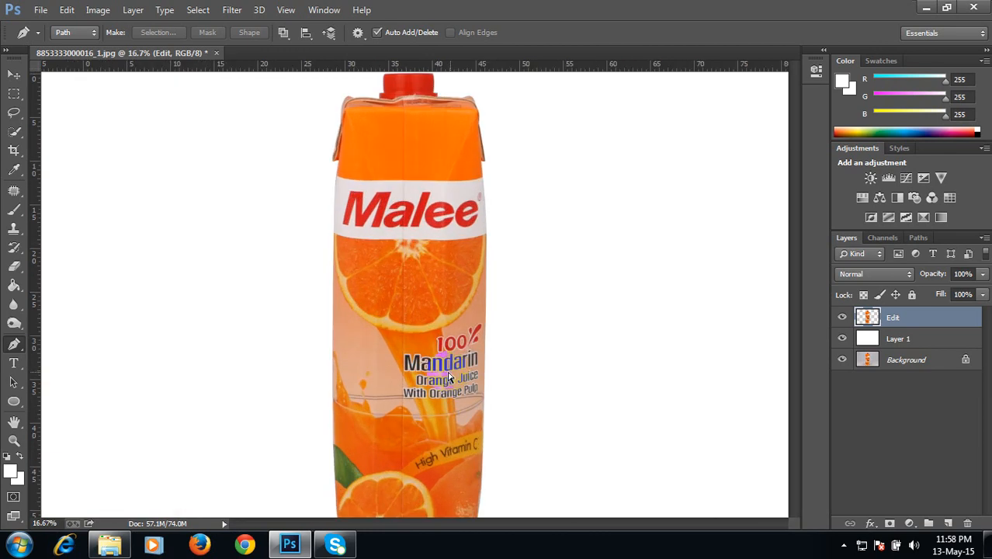
{"action": "key", "text": "space"}
{"action": "left_click_drag", "start_coordinate": [428, 361], "coordinate": [423, 303]}
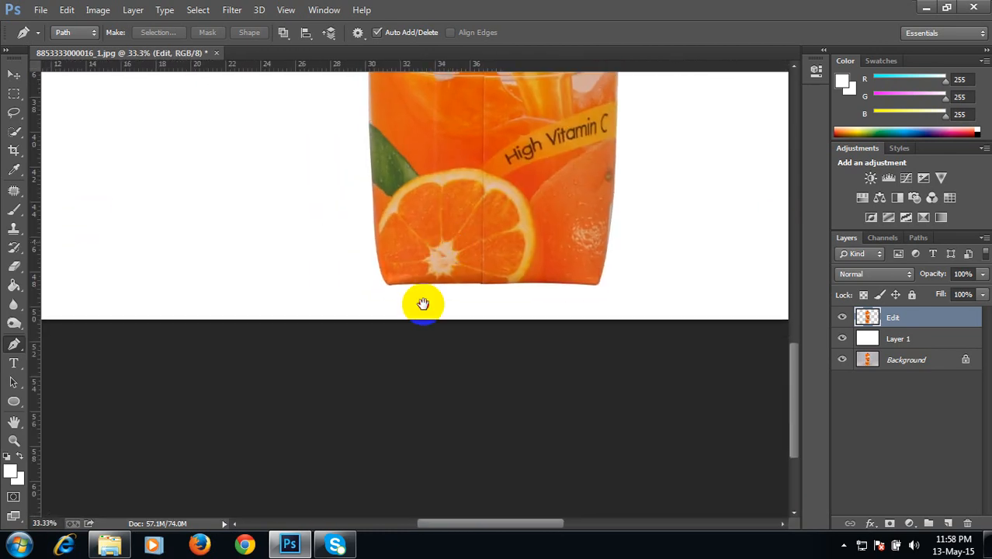
{"action": "left_click_drag", "start_coordinate": [397, 187], "coordinate": [474, 151]}
{"action": "key", "text": "space"}
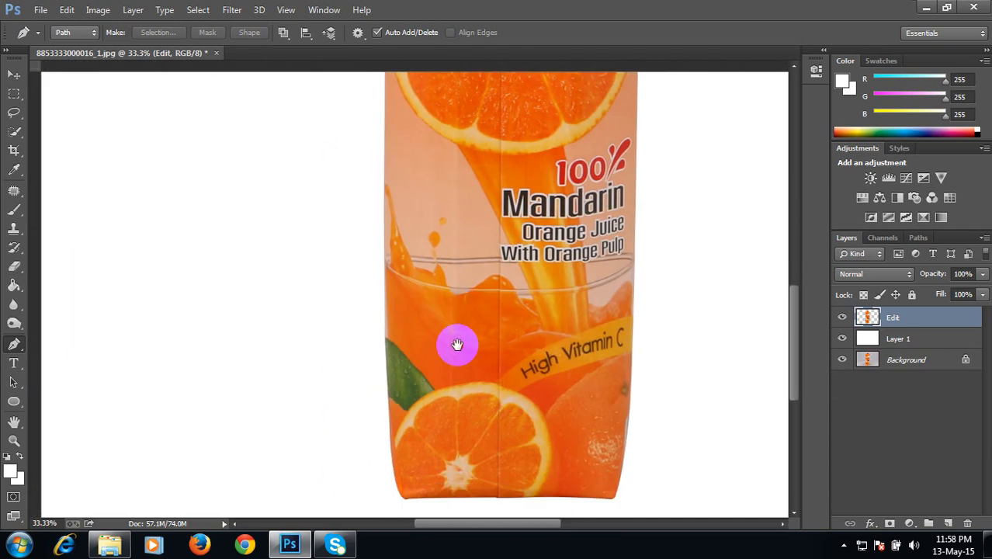
{"action": "left_click_drag", "start_coordinate": [443, 294], "coordinate": [415, 335]}
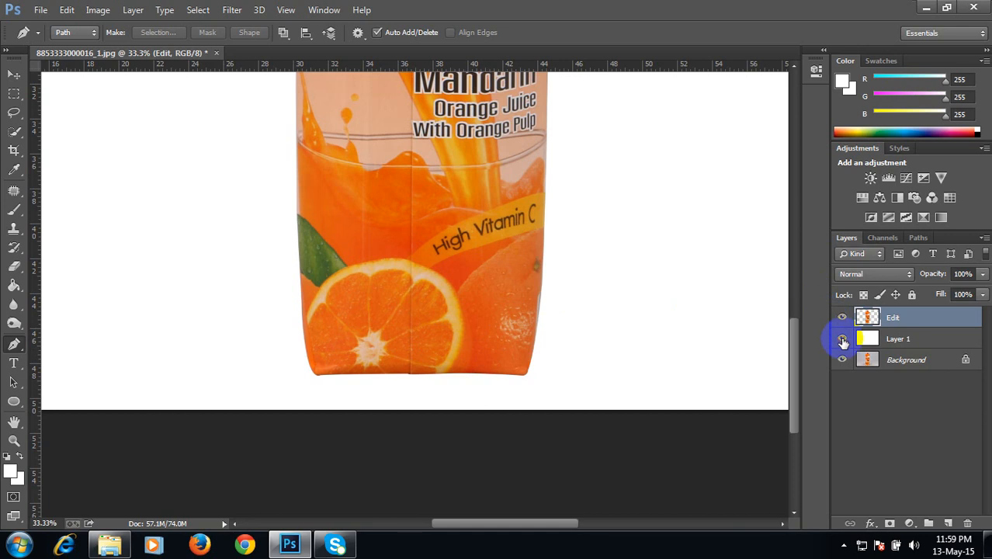
{"action": "left_click", "coordinate": [842, 342]}
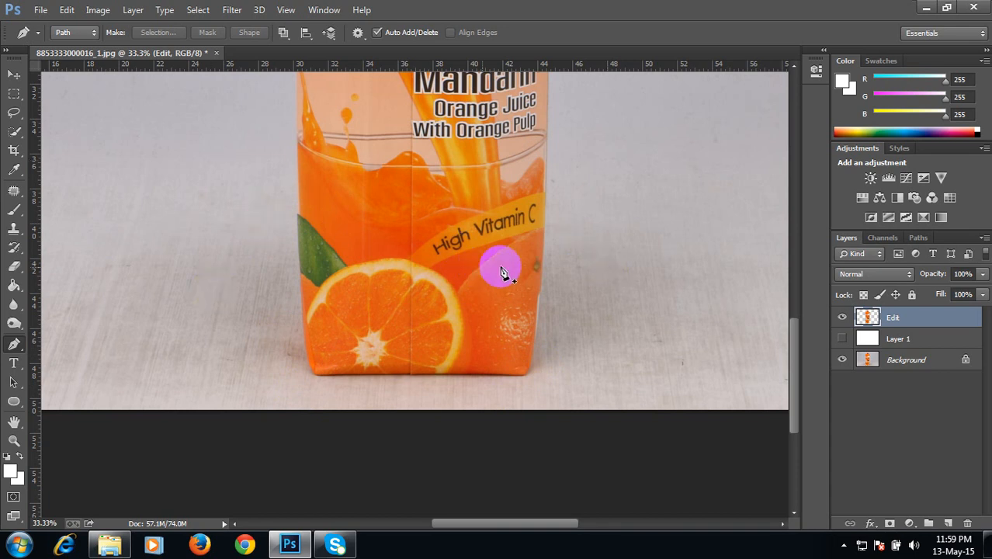
Step: Show the white Layer 1 again and duplicate the original Background layer
{"action": "left_click", "coordinate": [842, 339]}
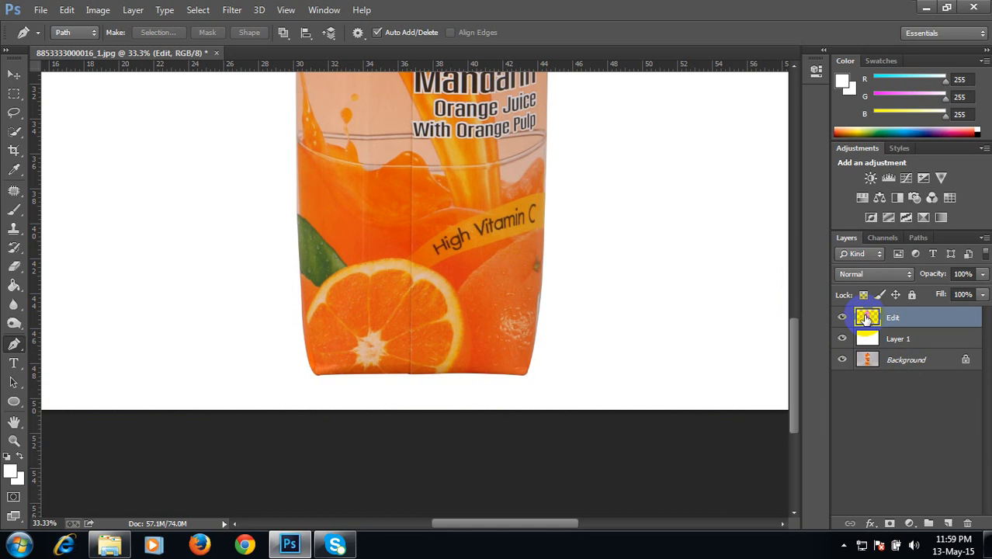
{"action": "left_click", "coordinate": [897, 365]}
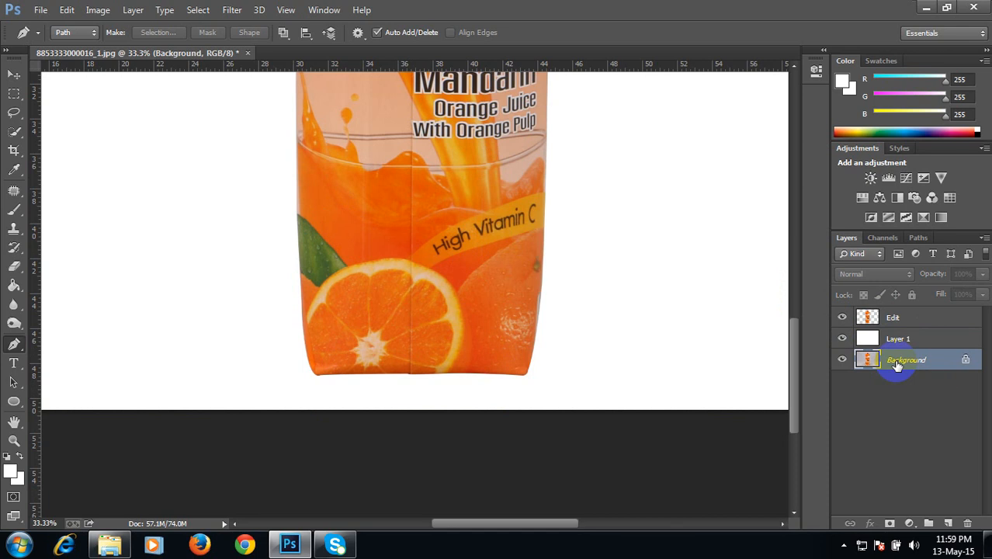
{"action": "key", "text": "ctrl+j"}
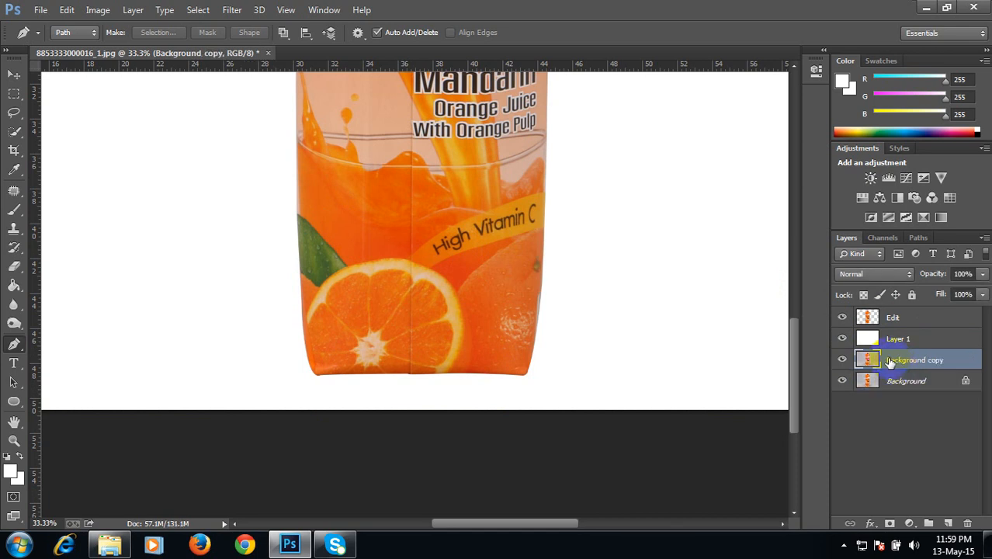
Step: Move the Background copy layer above the white Layer 1, directly beneath the Edit layer
{"action": "left_click_drag", "start_coordinate": [886, 363], "coordinate": [891, 339]}
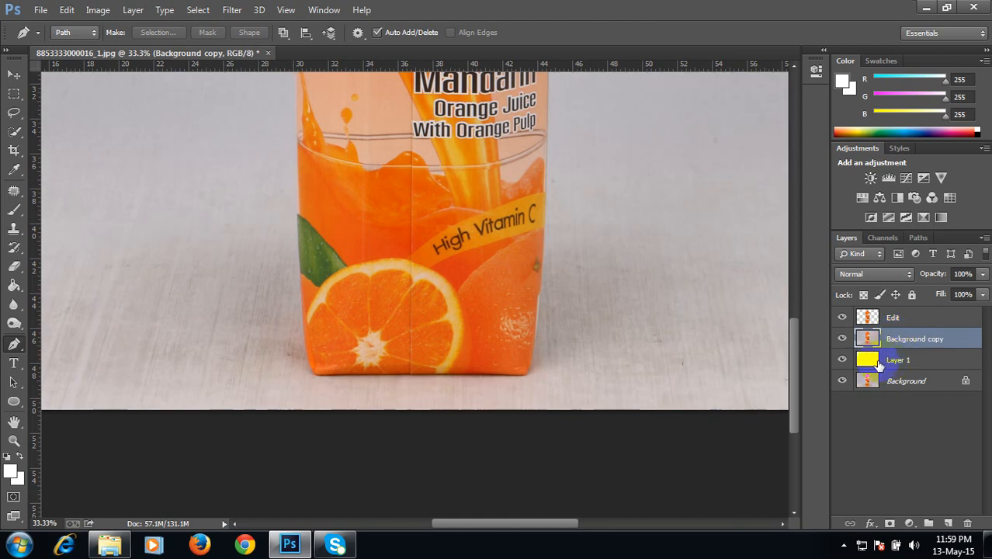
{"action": "left_click", "coordinate": [873, 361]}
{"action": "left_click", "coordinate": [878, 341]}
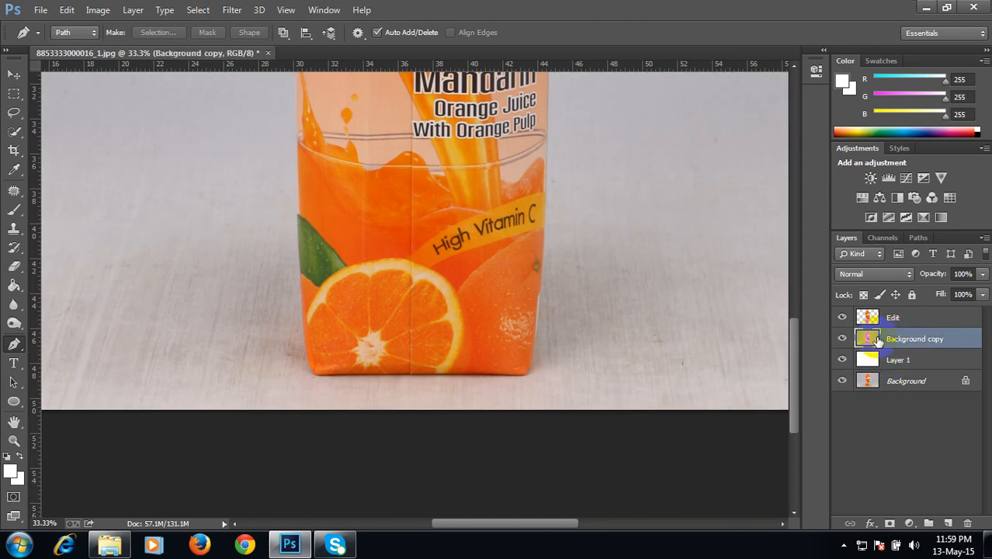
{"action": "left_click_drag", "start_coordinate": [876, 338], "coordinate": [882, 369]}
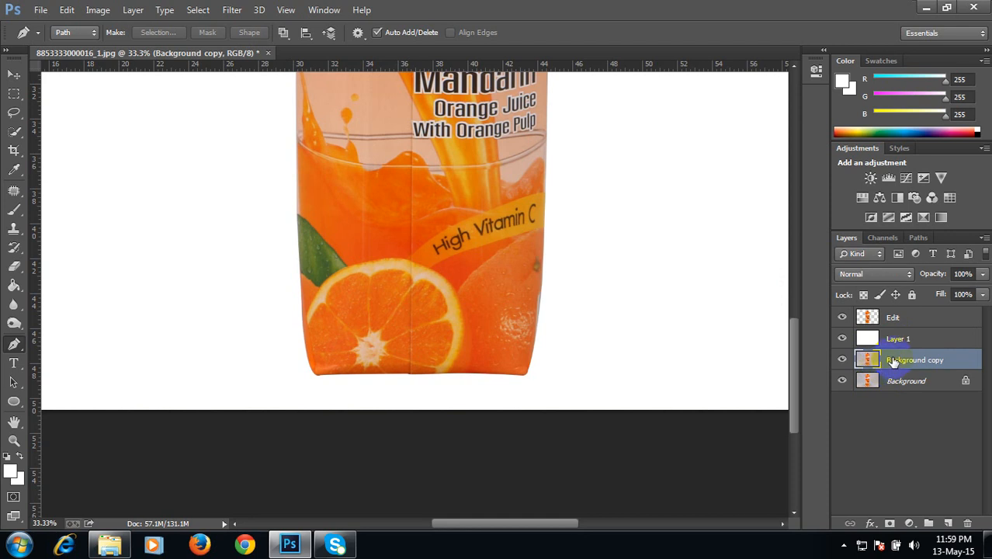
{"action": "left_click", "coordinate": [892, 359]}
{"action": "left_click_drag", "start_coordinate": [893, 360], "coordinate": [906, 328]}
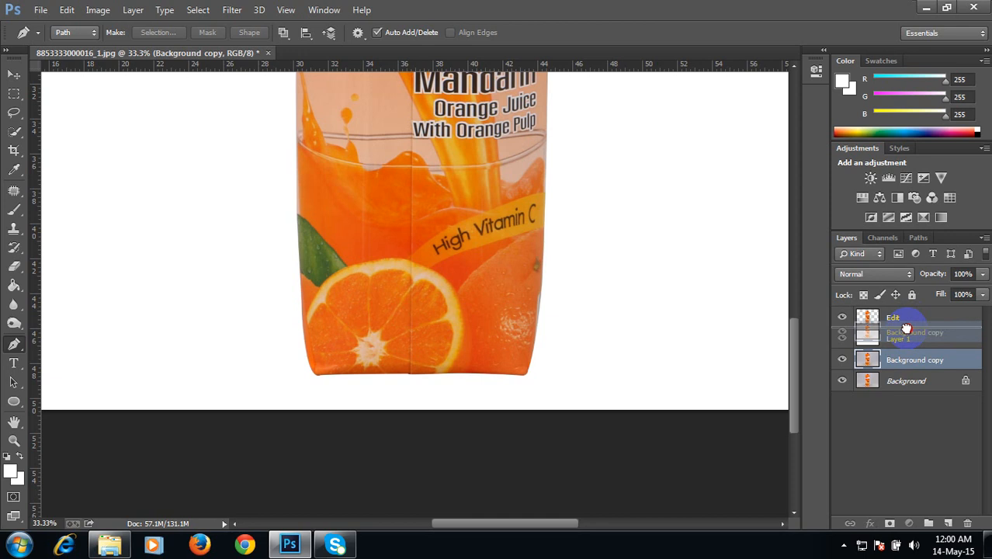
{"action": "left_click_drag", "start_coordinate": [906, 327], "coordinate": [909, 331]}
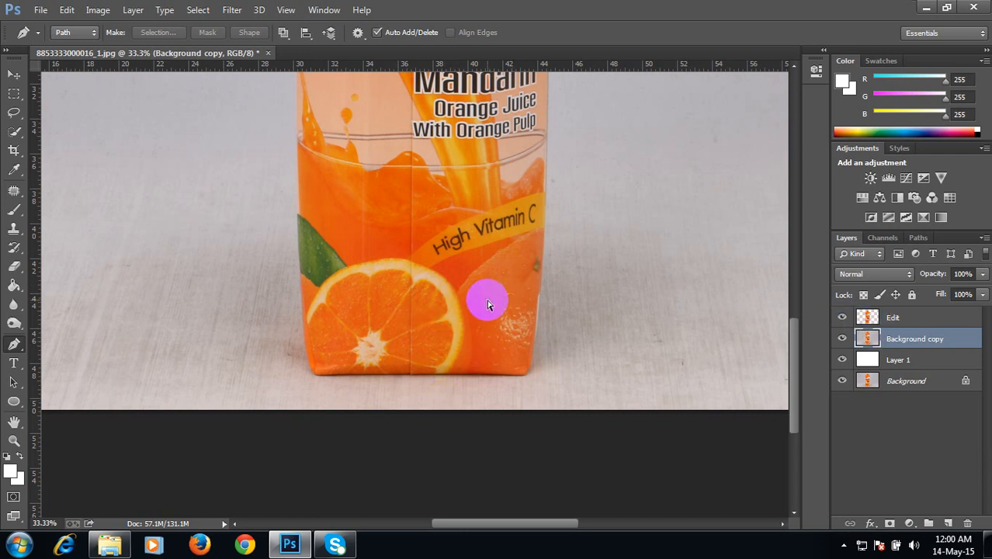
Step: Trace a closed Pen path around the carton's bottom edge and shadow area on the Background copy layer
{"action": "scroll", "coordinate": [487, 304], "scroll_direction": "up", "scroll_amount": 2}
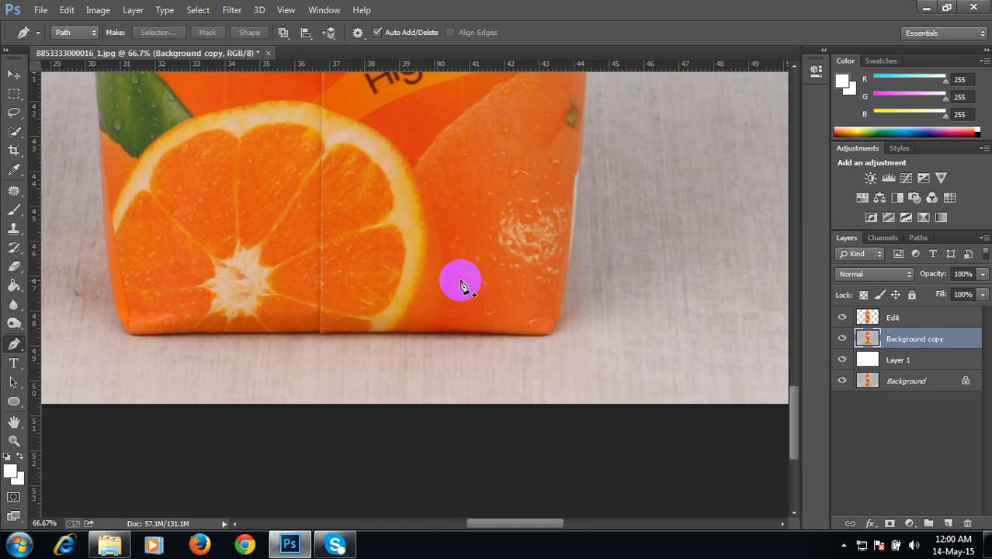
{"action": "left_click", "coordinate": [560, 296]}
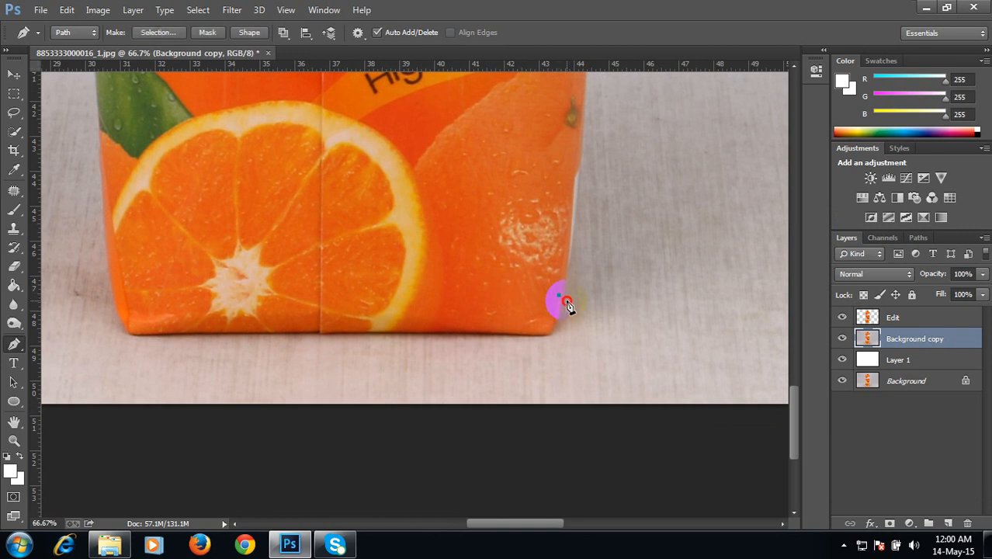
{"action": "left_click", "coordinate": [561, 335]}
{"action": "left_click", "coordinate": [541, 343]}
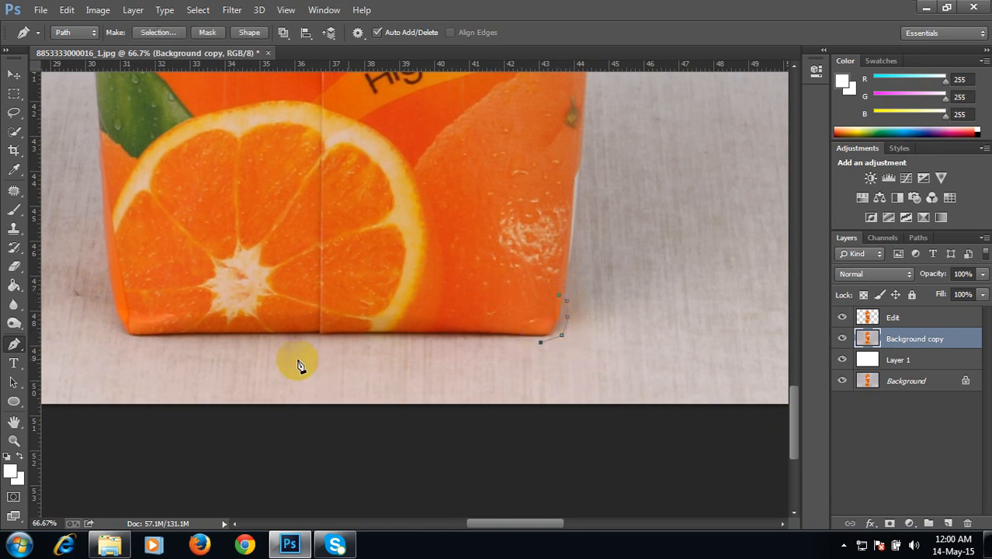
{"action": "left_click", "coordinate": [134, 341]}
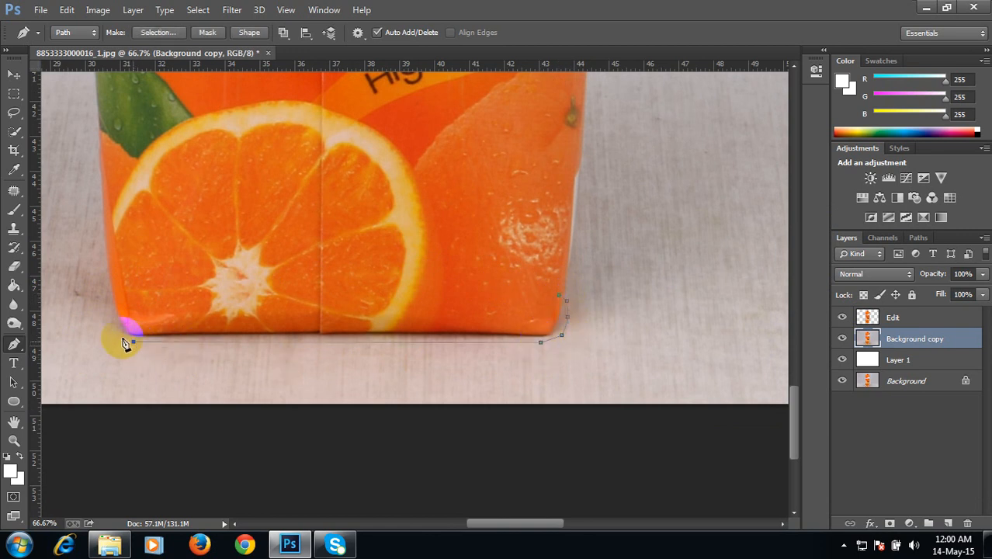
{"action": "left_click", "coordinate": [116, 335]}
{"action": "left_click", "coordinate": [110, 304]}
{"action": "left_click", "coordinate": [133, 291]}
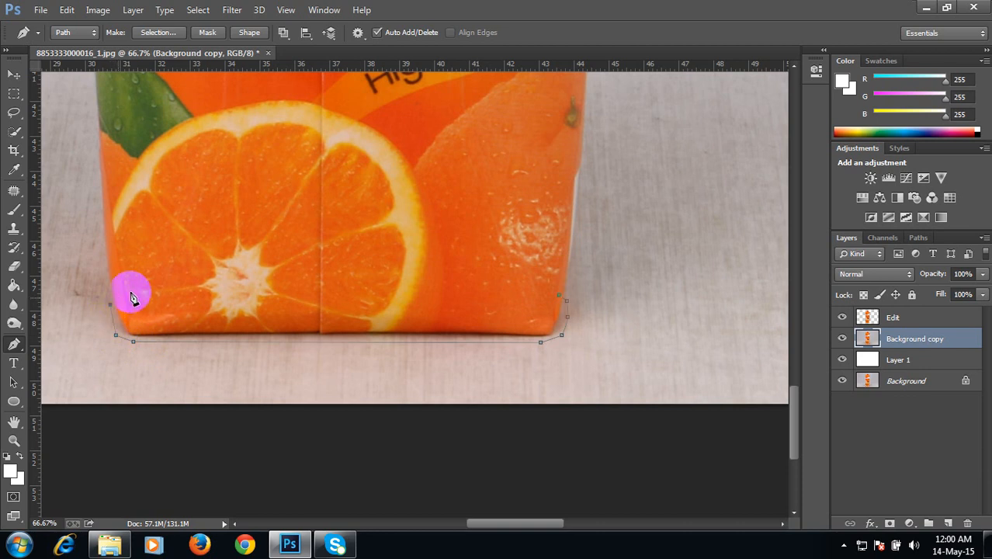
{"action": "left_click", "coordinate": [254, 277]}
{"action": "left_click", "coordinate": [376, 275]}
{"action": "left_click", "coordinate": [500, 283]}
{"action": "left_click", "coordinate": [529, 290]}
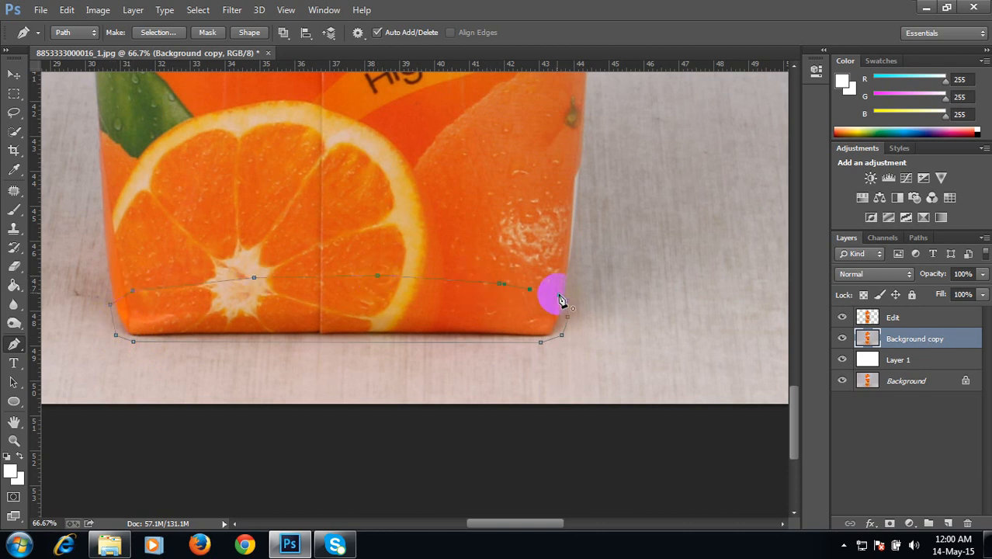
{"action": "left_click", "coordinate": [561, 301]}
Step: Make a selection from the bottom path with a feather radius of 40 pixels
{"action": "right_click", "coordinate": [432, 299]}
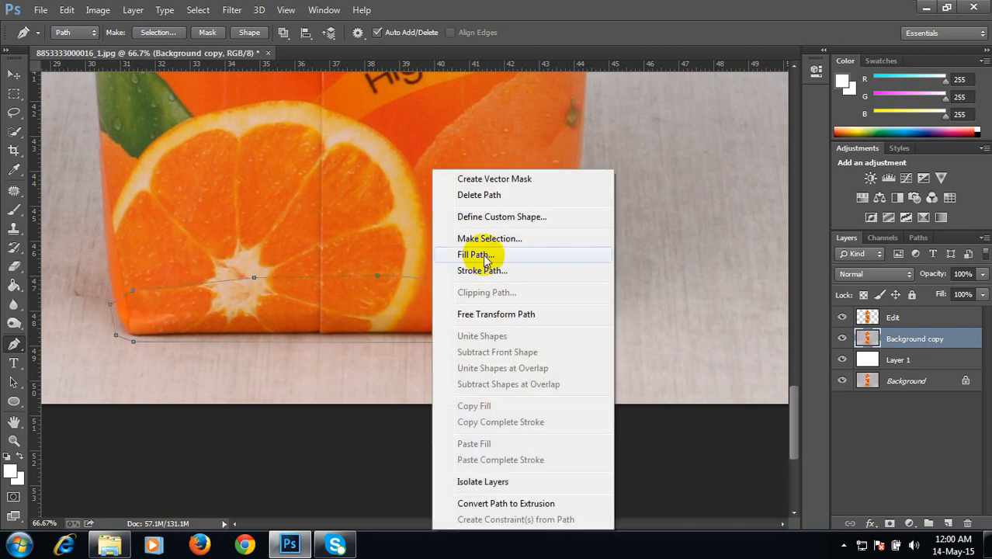
{"action": "left_click", "coordinate": [489, 239]}
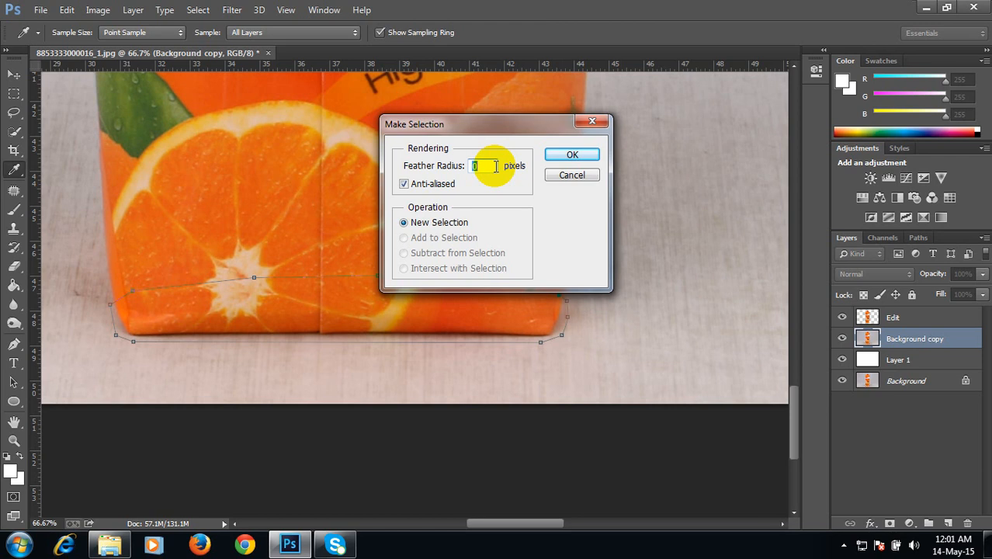
{"action": "type", "text": "4"}
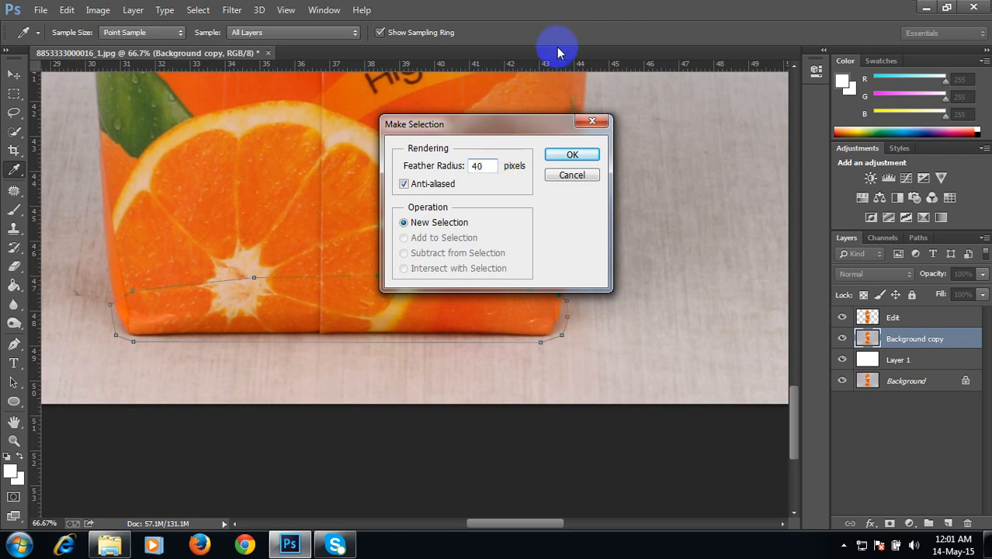
{"action": "left_click", "coordinate": [578, 154]}
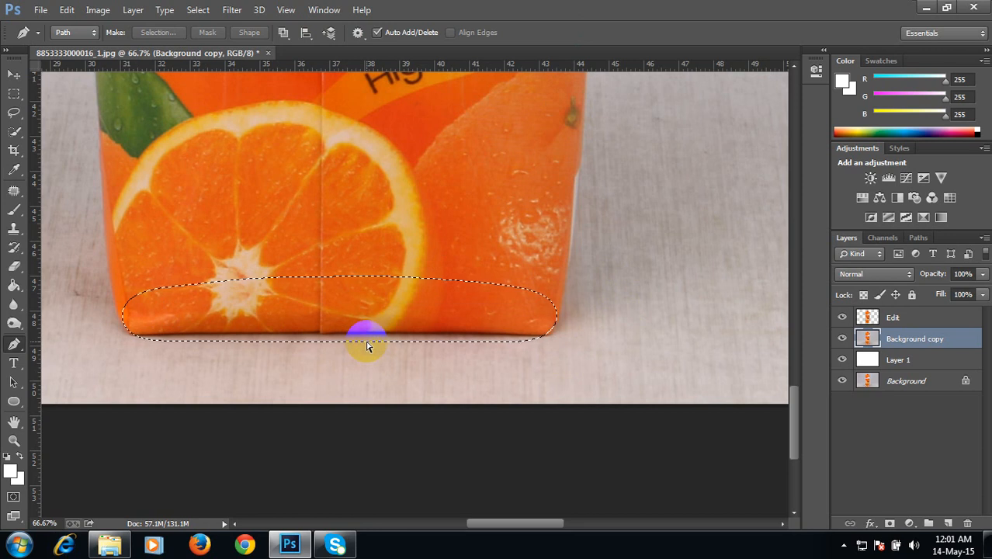
Step: Invert the selection, delete everything outside the carton's base on Background copy, then deselect
{"action": "key", "text": "ctrl+shift+i"}
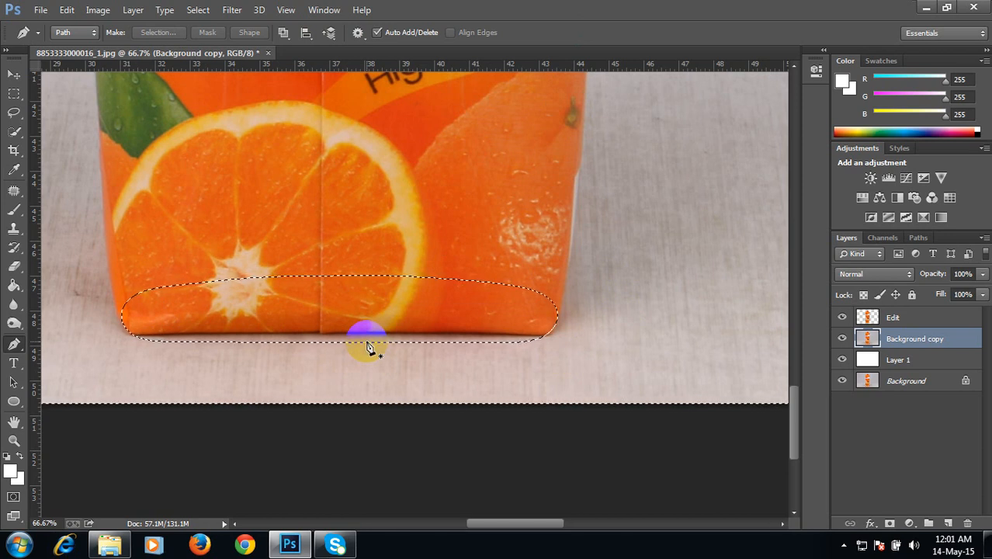
{"action": "key", "text": "Delete"}
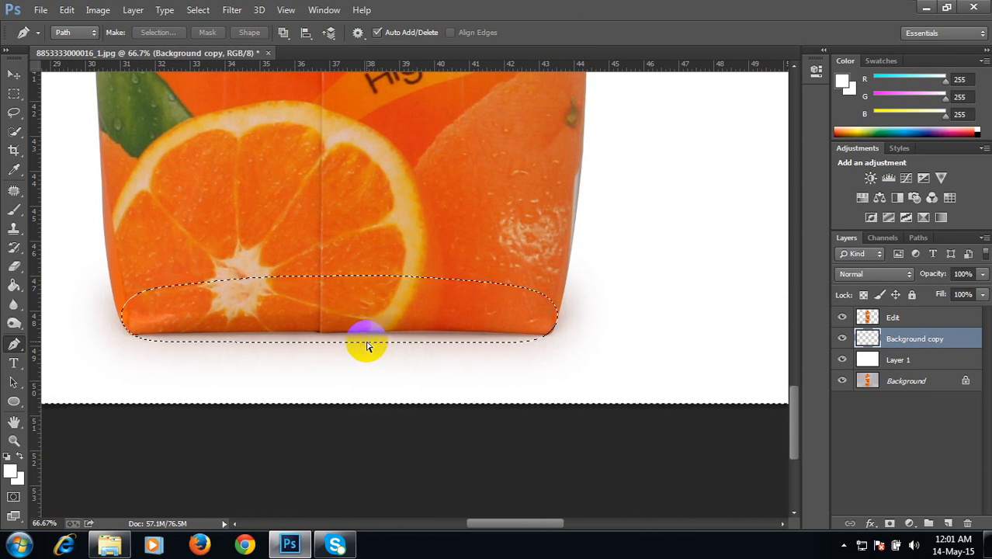
{"action": "key", "text": "ctrl+d"}
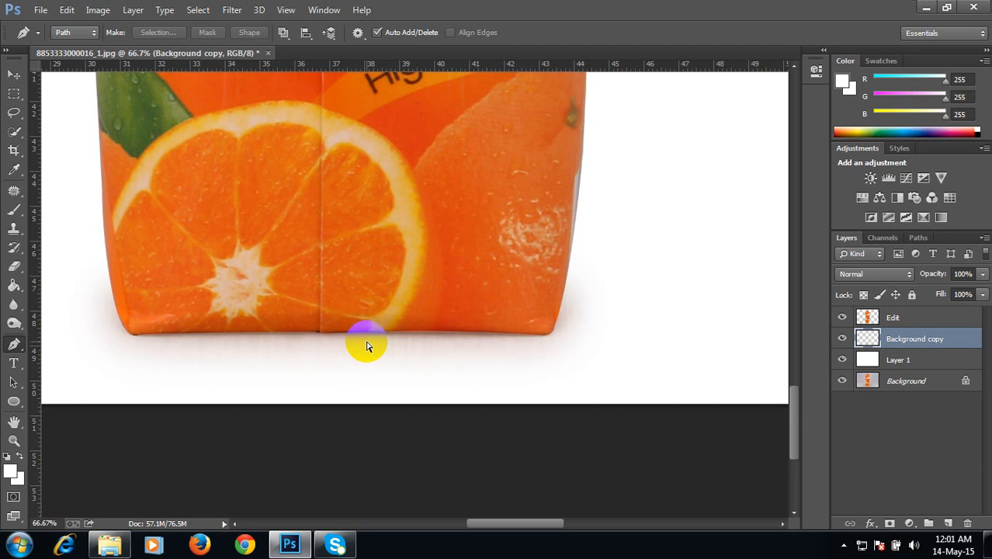
Step: Compare the shadow by toggling the Background copy layer, then rename it Real Shadow
{"action": "scroll", "coordinate": [367, 347], "scroll_direction": "down", "scroll_amount": 4}
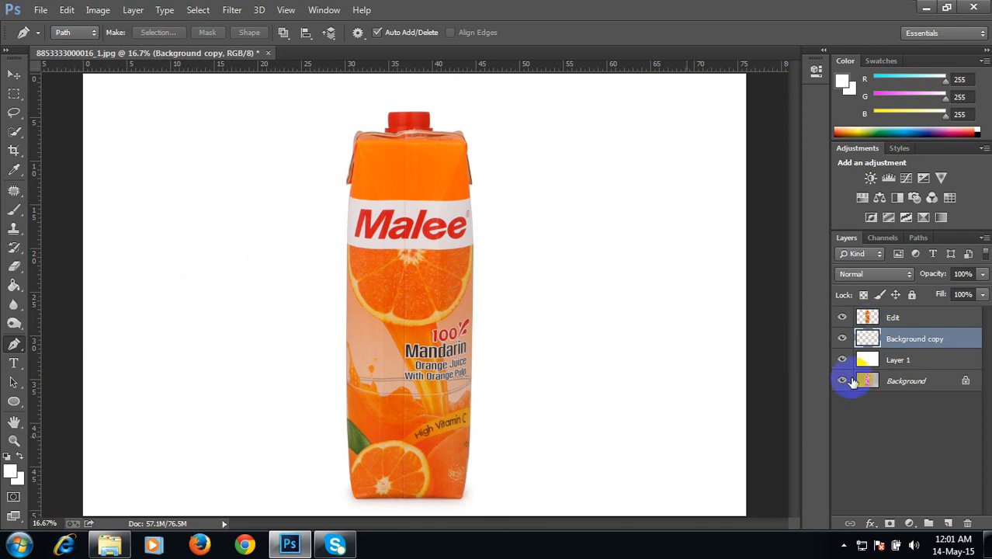
{"action": "left_click", "coordinate": [843, 339]}
{"action": "left_click", "coordinate": [844, 339]}
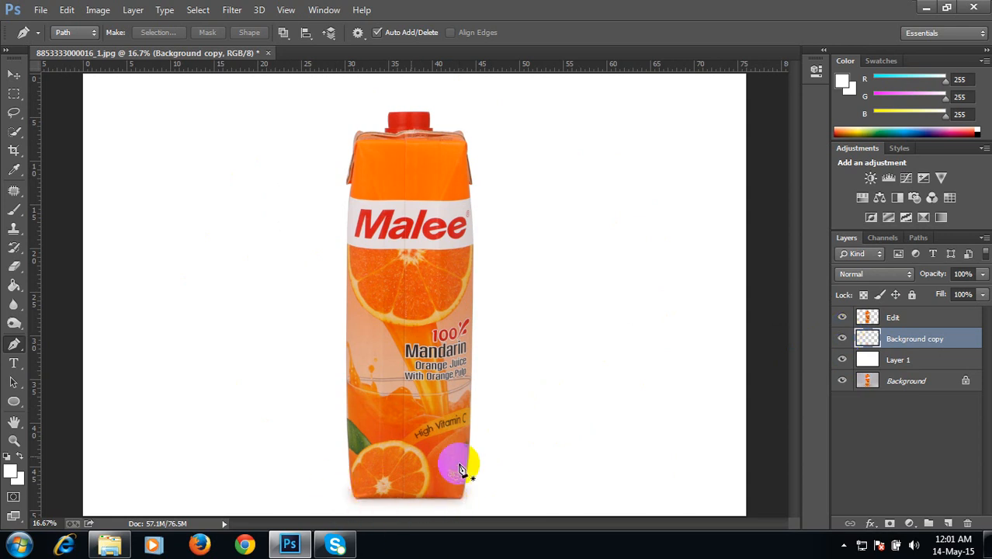
{"action": "left_click", "coordinate": [841, 340]}
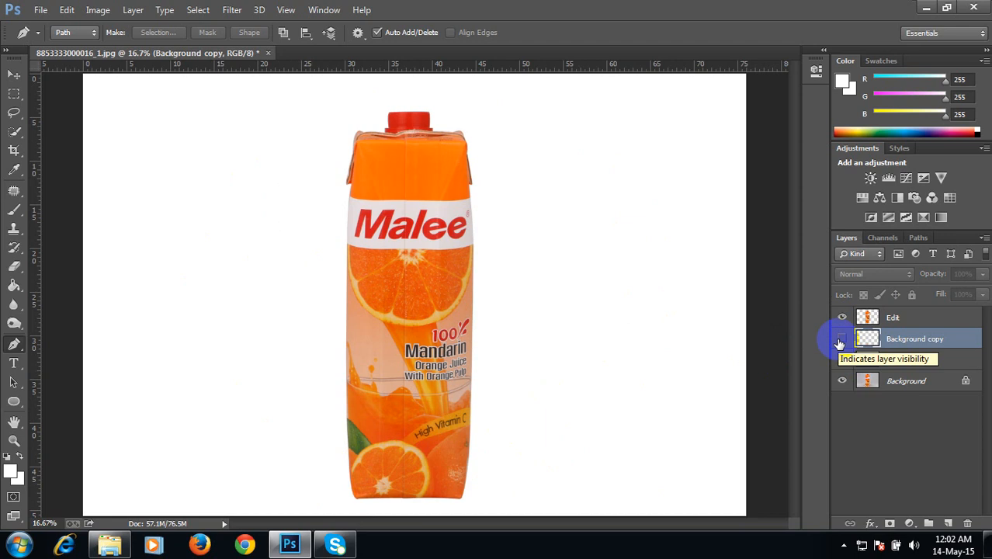
{"action": "left_click", "coordinate": [841, 340]}
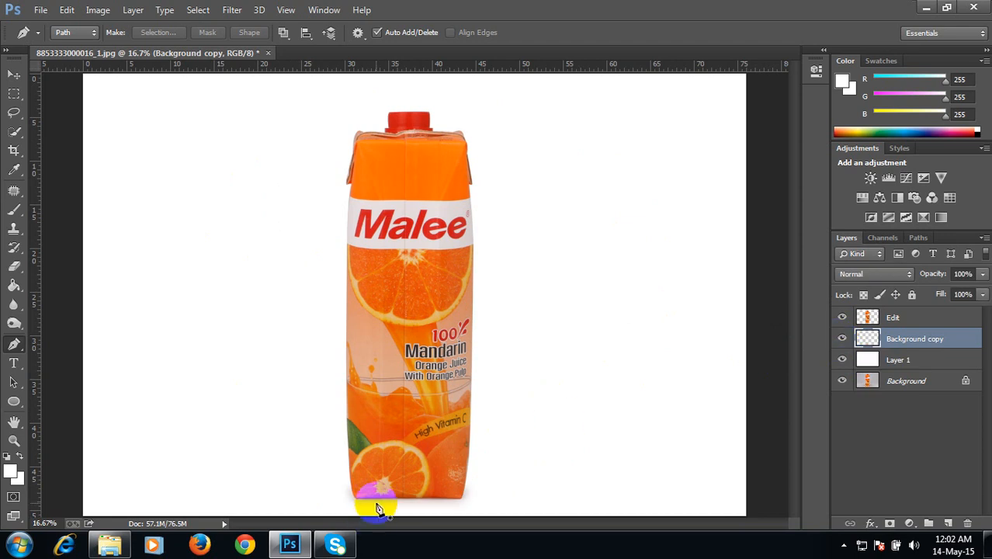
{"action": "left_click", "coordinate": [903, 343]}
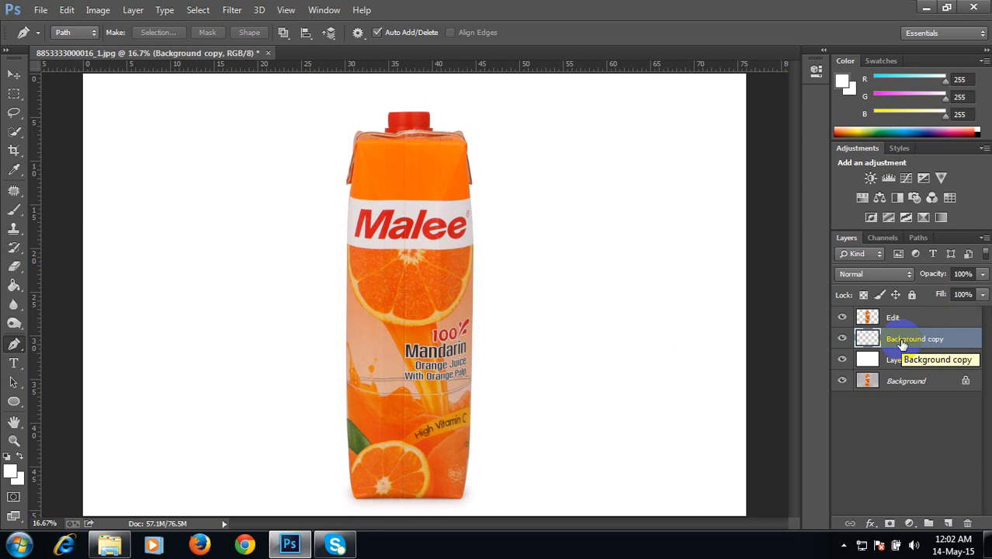
{"action": "double_click", "coordinate": [903, 339]}
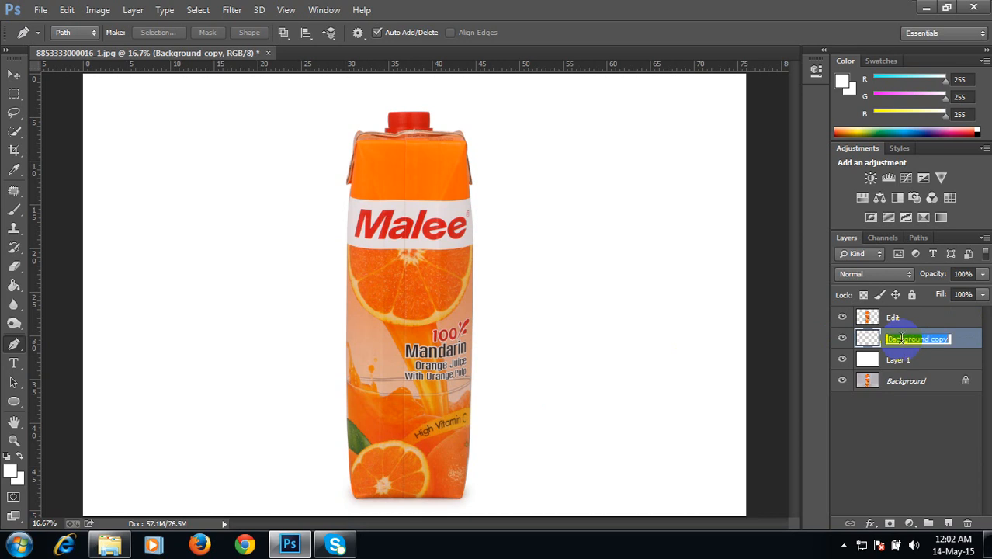
{"action": "type", "text": "Real Shadow"}
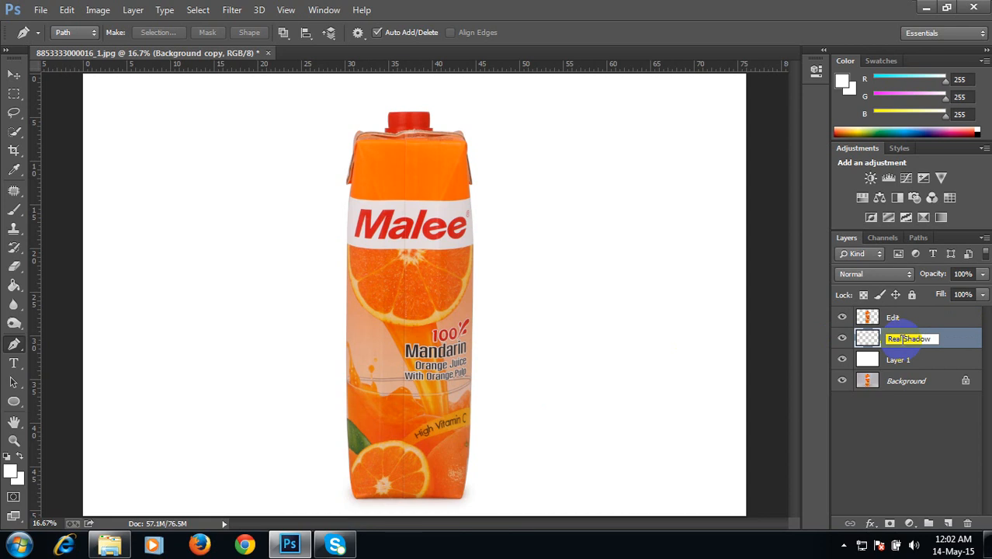
{"action": "key", "text": "Return"}
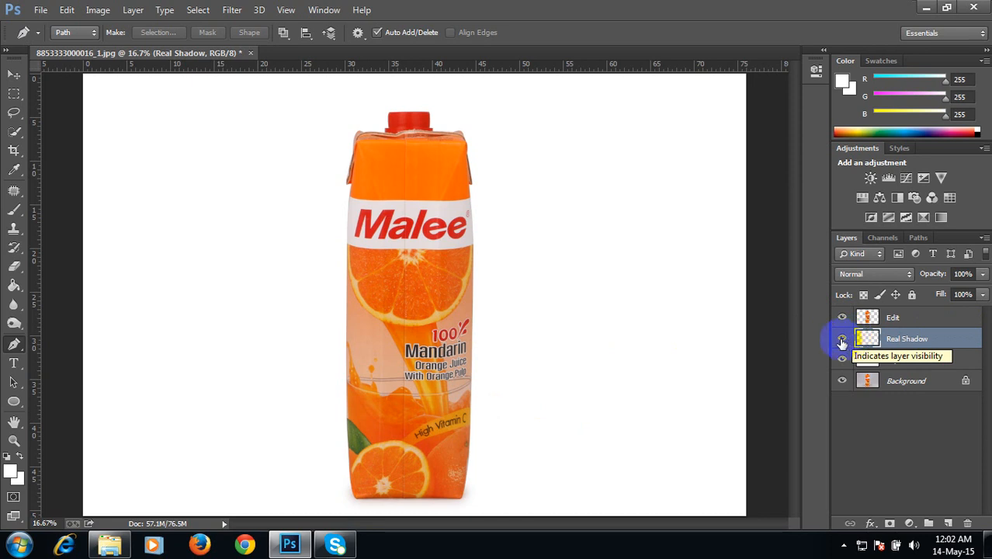
Step: Hide the Real Shadow layer and duplicate the Edit layer
{"action": "left_click", "coordinate": [842, 340]}
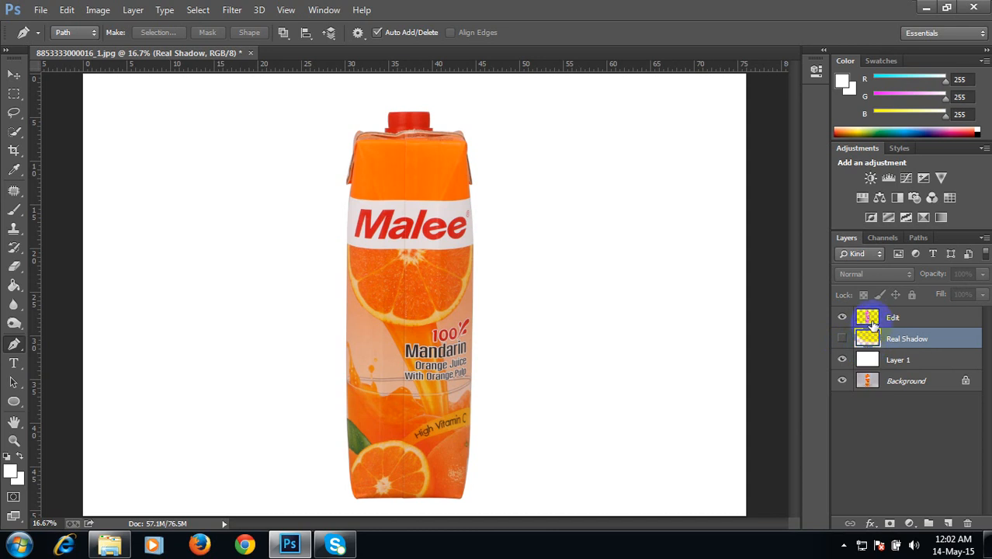
{"action": "left_click", "coordinate": [873, 324]}
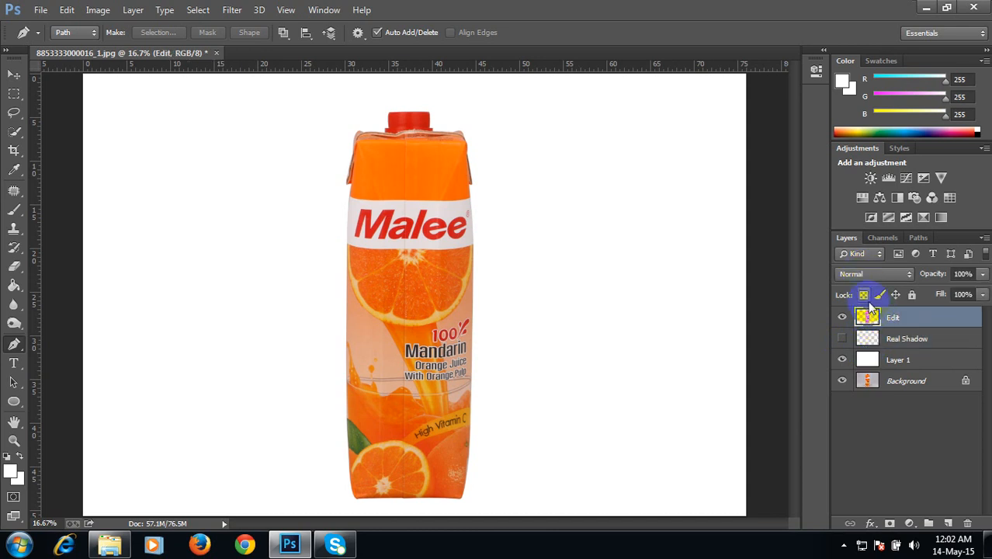
{"action": "key", "text": "ctrl+j"}
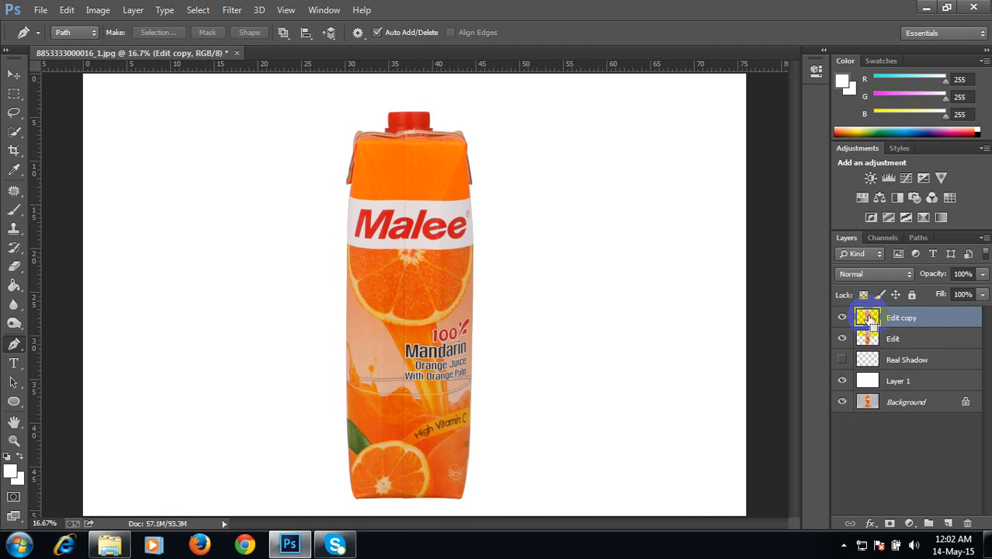
Step: Move the Edit copy layer below the Edit layer and rename it Refl
{"action": "key", "text": "ctrl+minus"}
{"action": "key", "text": "ctrl+minus"}
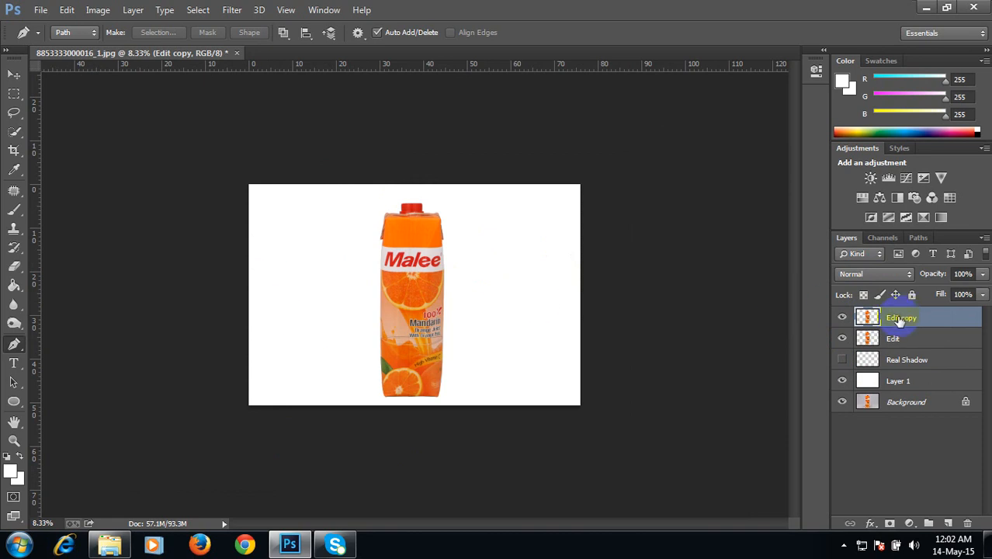
{"action": "left_click", "coordinate": [867, 316], "text": "ctrl"}
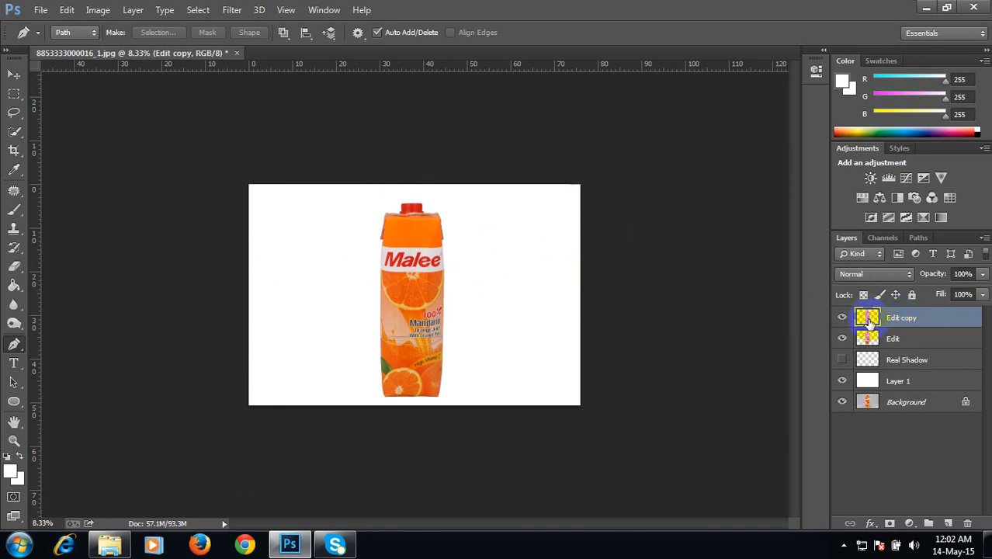
{"action": "left_click_drag", "start_coordinate": [868, 316], "coordinate": [870, 350]}
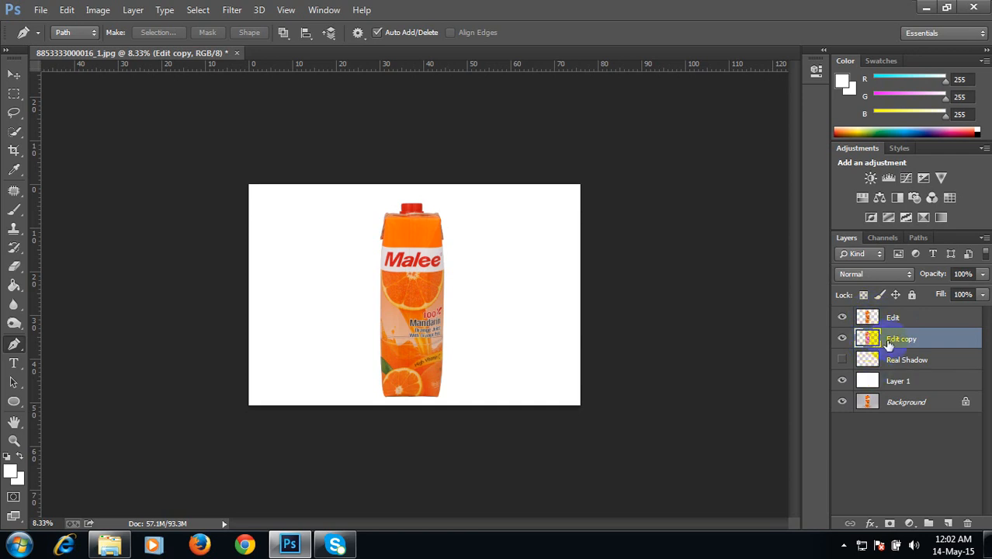
{"action": "double_click", "coordinate": [897, 339]}
{"action": "type", "text": "Refl"}
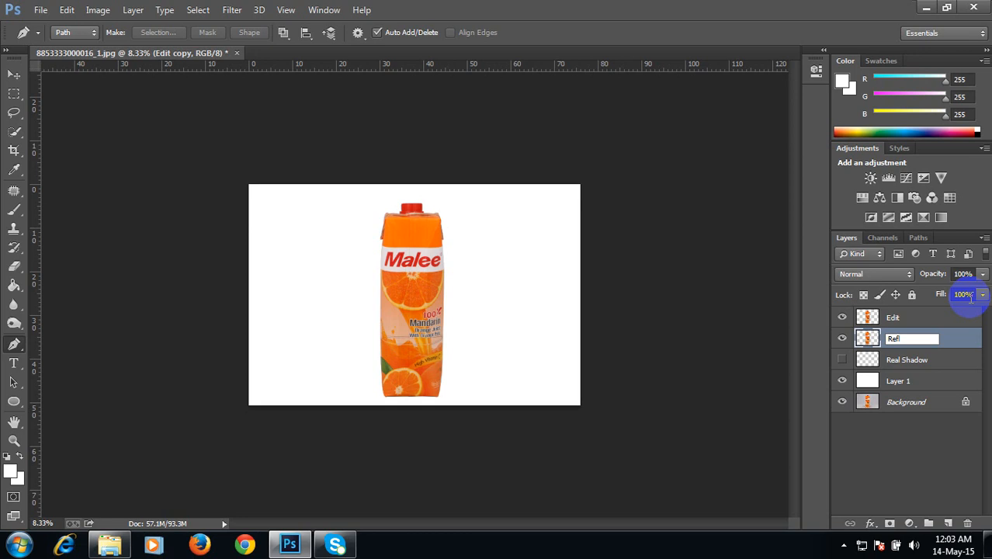
{"action": "key", "text": "Return"}
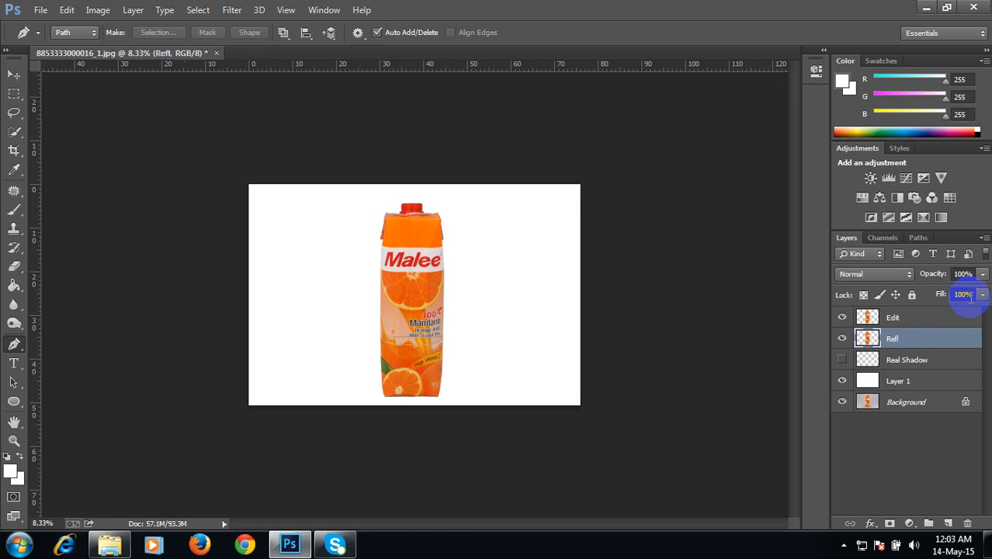
Step: Flip the Refl layer vertically with Free Transform so it mirrors downward beneath the carton's base
{"action": "left_click", "coordinate": [768, 302]}
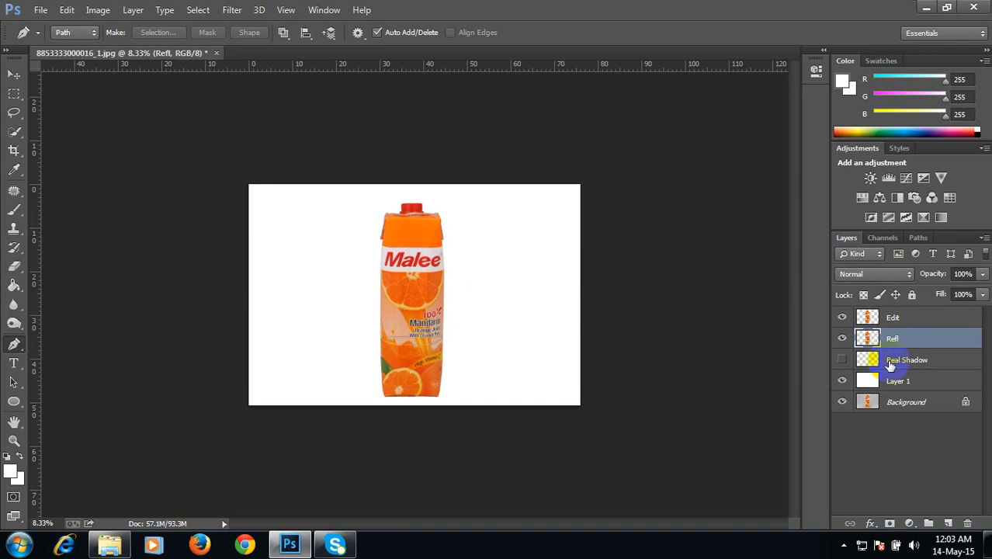
{"action": "left_click", "coordinate": [615, 310]}
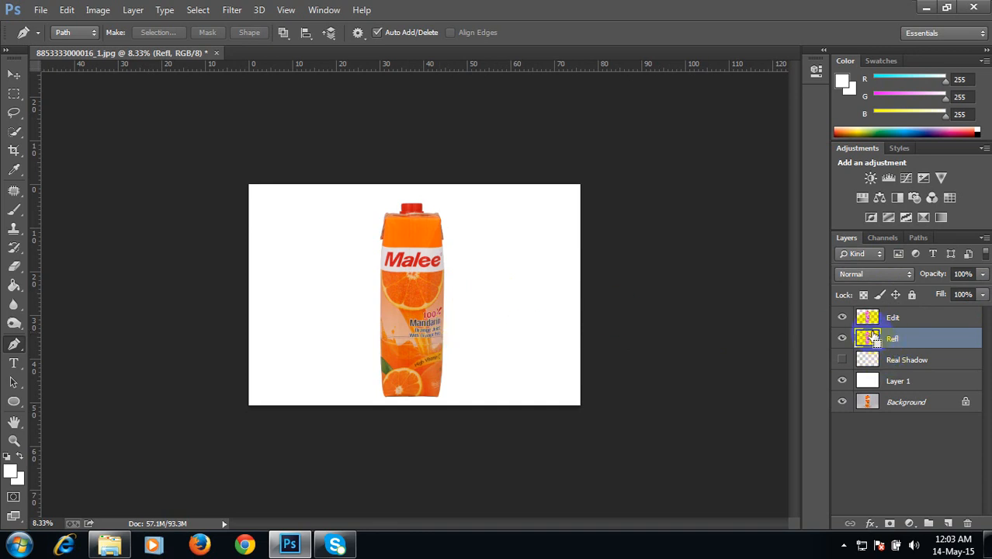
{"action": "left_click", "coordinate": [870, 339], "text": "ctrl"}
{"action": "key", "text": "ctrl+t"}
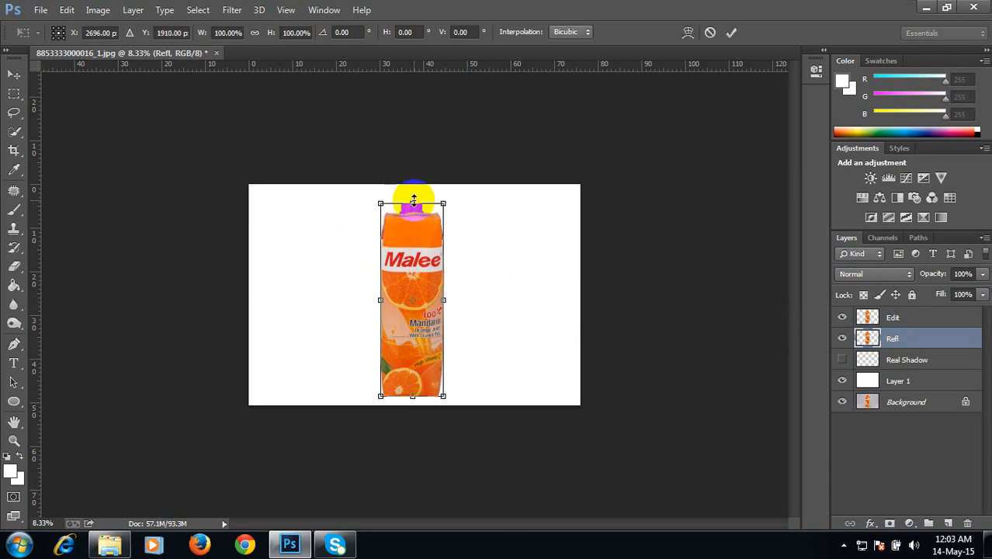
{"action": "left_click_drag", "start_coordinate": [413, 201], "coordinate": [424, 527]}
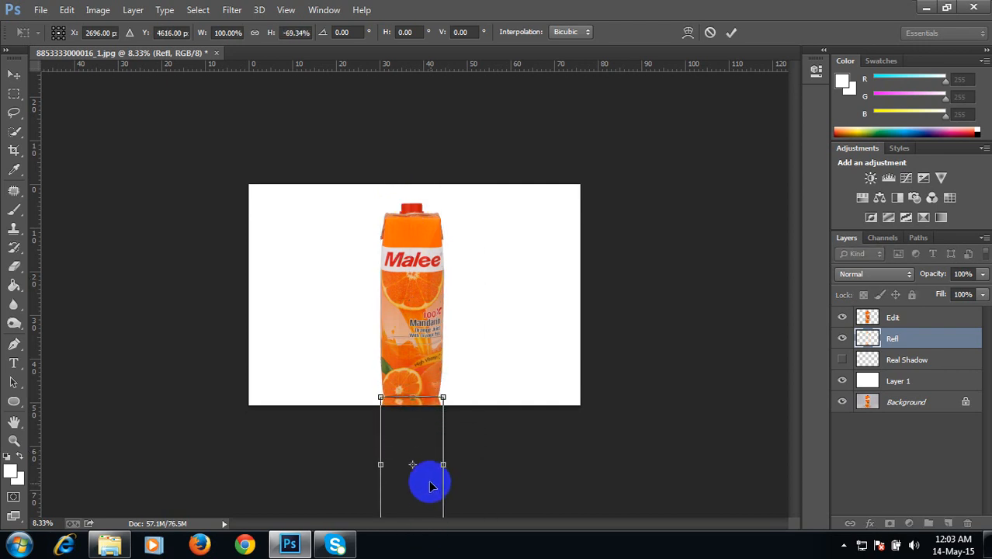
{"action": "key", "text": "Return"}
Step: Fade the lower part of the reflection with a soft Eraser at 48% opacity and about 300–400 px size
{"action": "key", "text": "p"}
{"action": "key", "text": "ctrl+plus"}
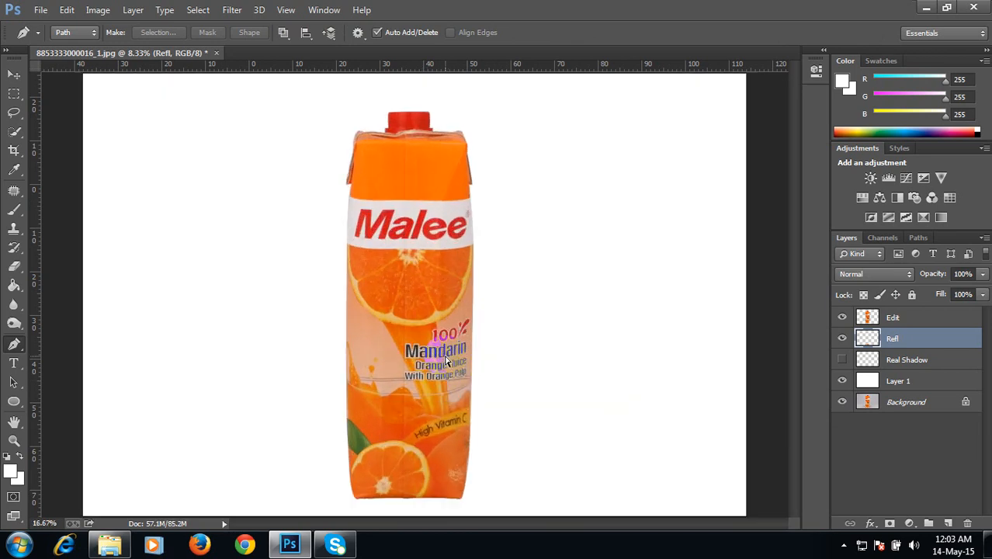
{"action": "key", "text": "ctrl+plus"}
{"action": "key", "text": "ctrl+plus"}
{"action": "key", "text": "ctrl+plus"}
{"action": "left_click_drag", "start_coordinate": [432, 375], "coordinate": [432, 104]}
{"action": "left_click_drag", "start_coordinate": [431, 329], "coordinate": [442, 144]}
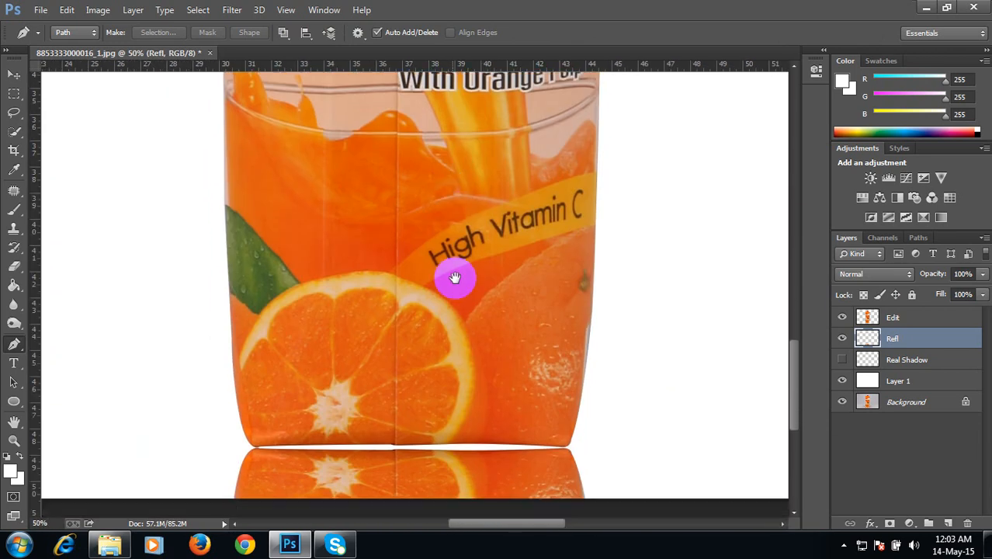
{"action": "left_click_drag", "start_coordinate": [448, 431], "coordinate": [460, 291]}
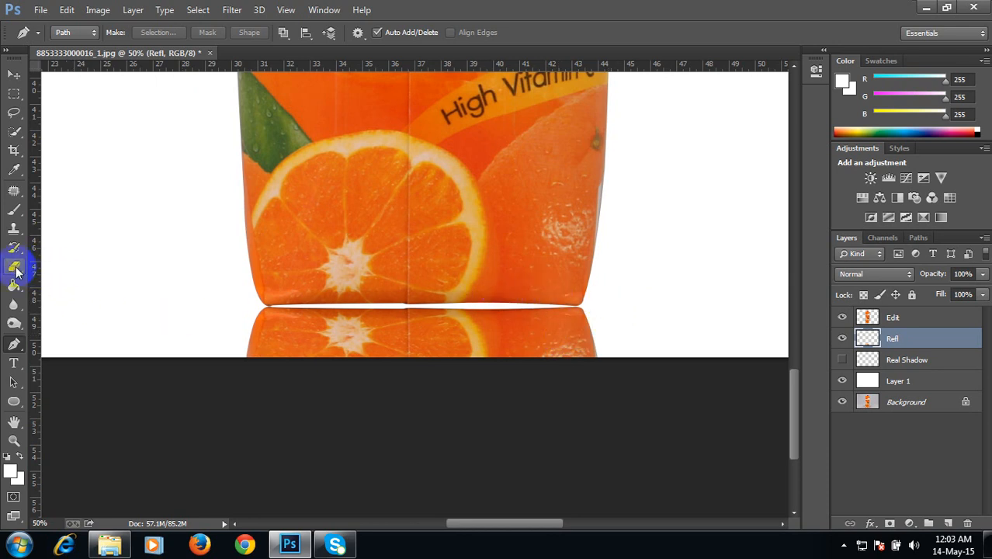
{"action": "left_click_drag", "start_coordinate": [15, 269], "coordinate": [65, 264]}
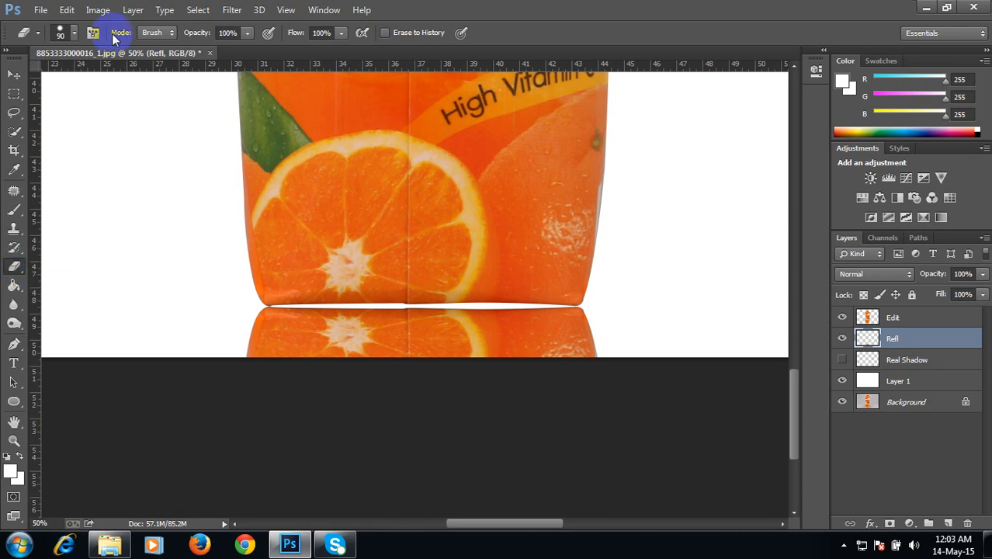
{"action": "left_click", "coordinate": [242, 36]}
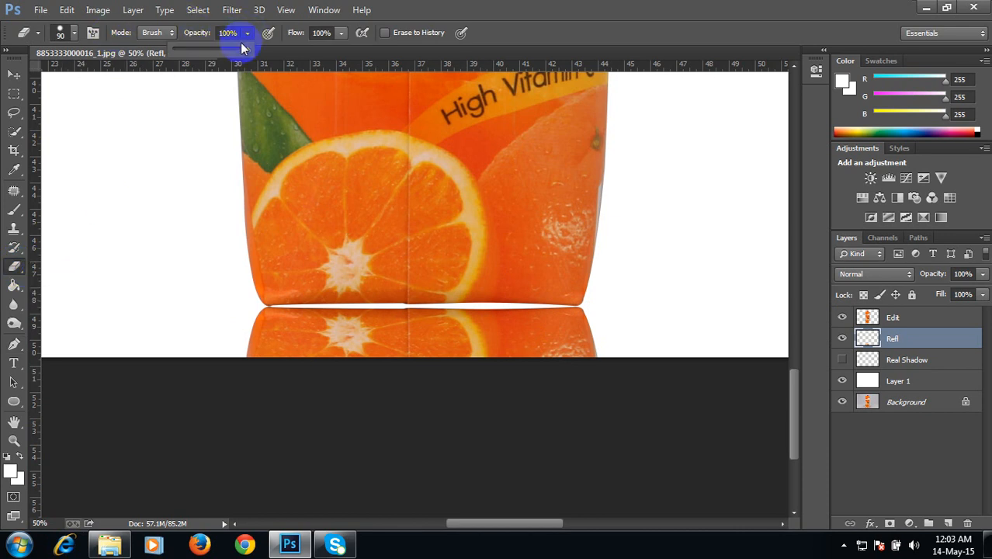
{"action": "left_click", "coordinate": [76, 36]}
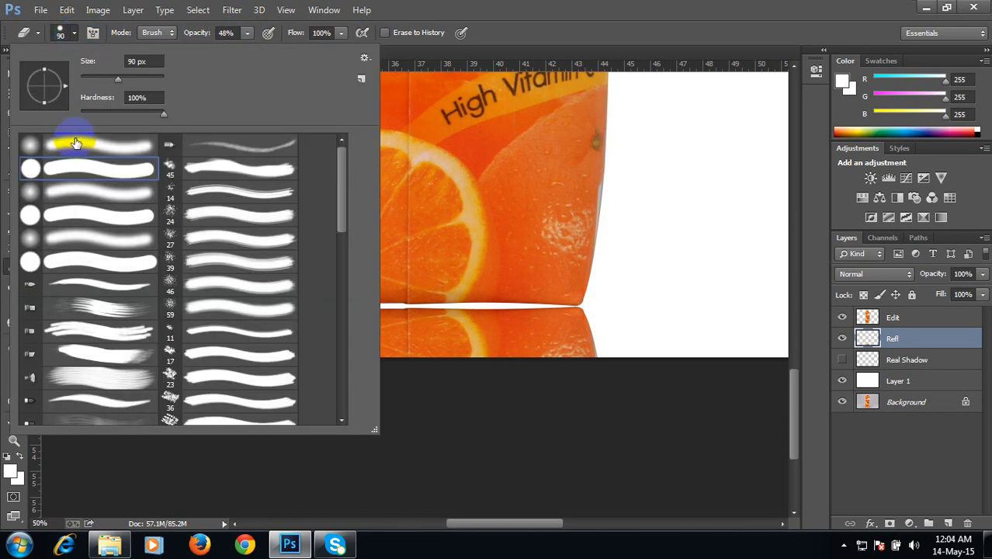
{"action": "double_click", "coordinate": [76, 143]}
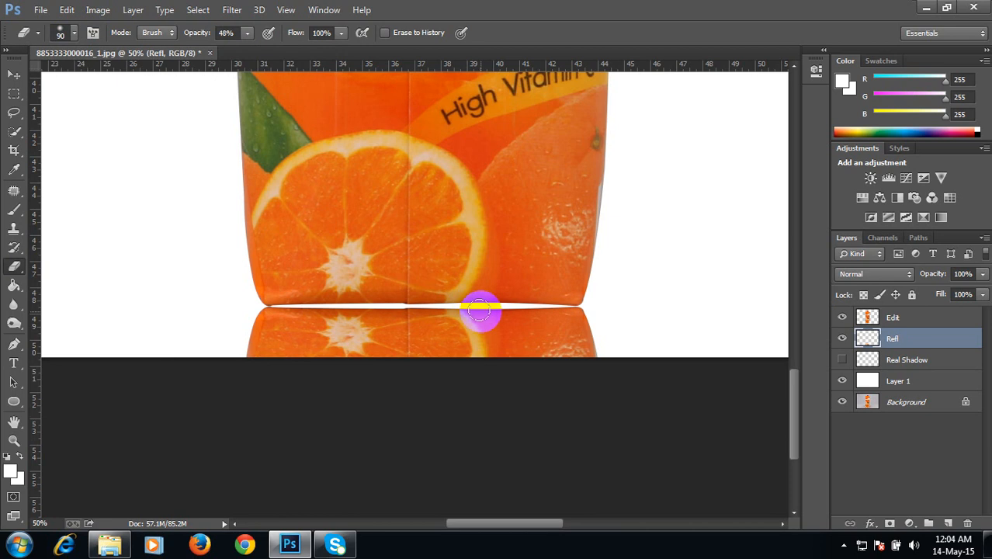
{"action": "key", "text": "bracketright"}
{"action": "key", "text": "bracketright"}
{"action": "key", "text": "bracketright"}
{"action": "key", "text": "bracketright"}
{"action": "key", "text": "bracketright"}
{"action": "key", "text": "bracketright"}
{"action": "key", "text": "bracketright"}
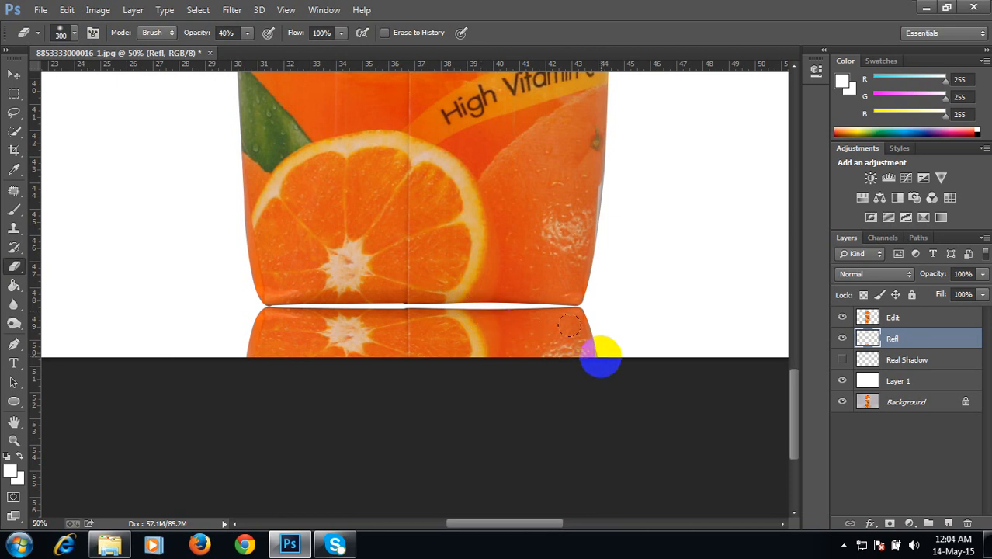
{"action": "mouse_move", "coordinate": [553, 312]}
{"action": "left_mouse_down"}
{"action": "mouse_move", "coordinate": [182, 323]}
{"action": "mouse_move", "coordinate": [578, 338]}
{"action": "left_mouse_up"}
{"action": "left_click_drag", "start_coordinate": [627, 380], "coordinate": [378, 486]}
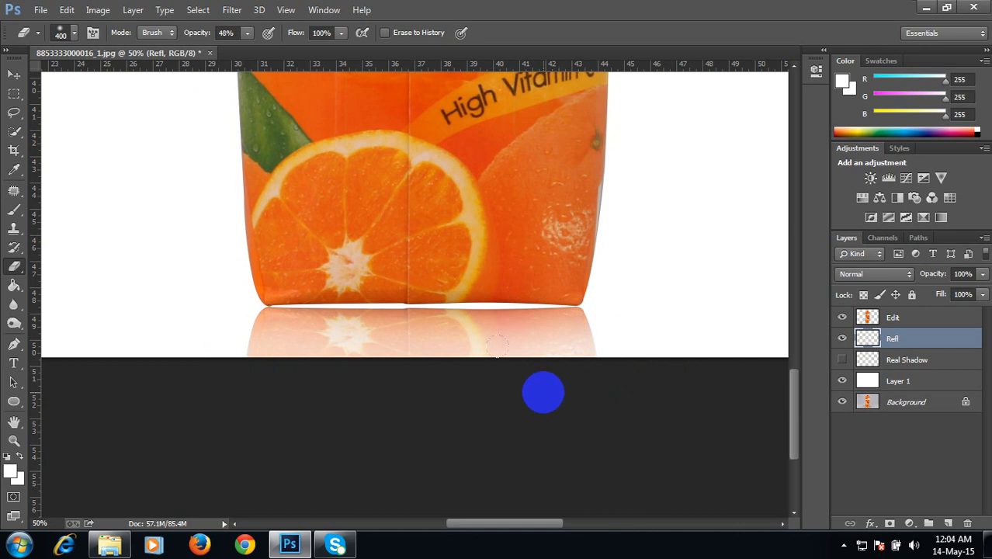
Step: Erase more of the reflection just below the carton's base
{"action": "key", "text": "ctrl+minus"}
{"action": "key", "text": "ctrl+minus"}
{"action": "key", "text": "ctrl+minus"}
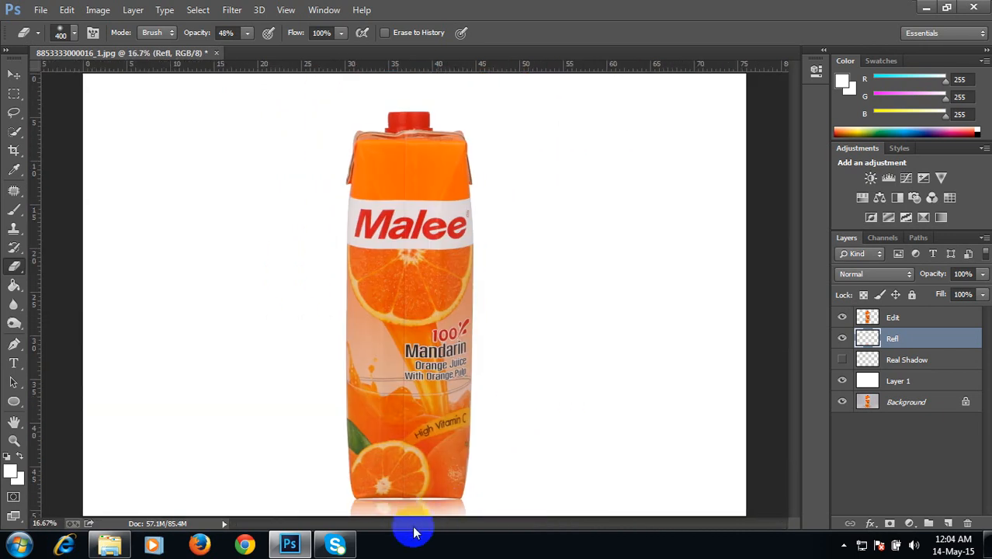
{"action": "left_click_drag", "start_coordinate": [402, 505], "coordinate": [425, 485]}
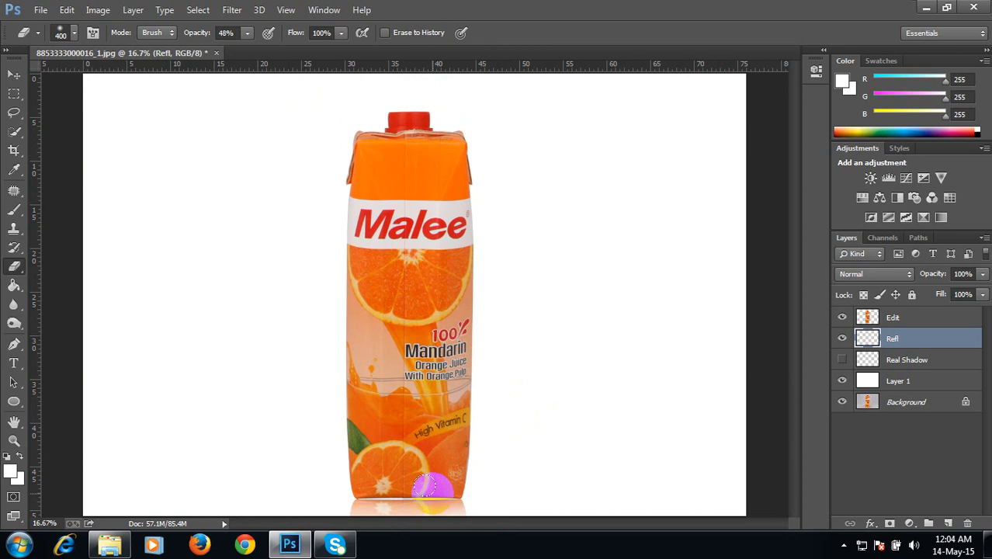
{"action": "left_click_drag", "start_coordinate": [426, 485], "coordinate": [436, 484]}
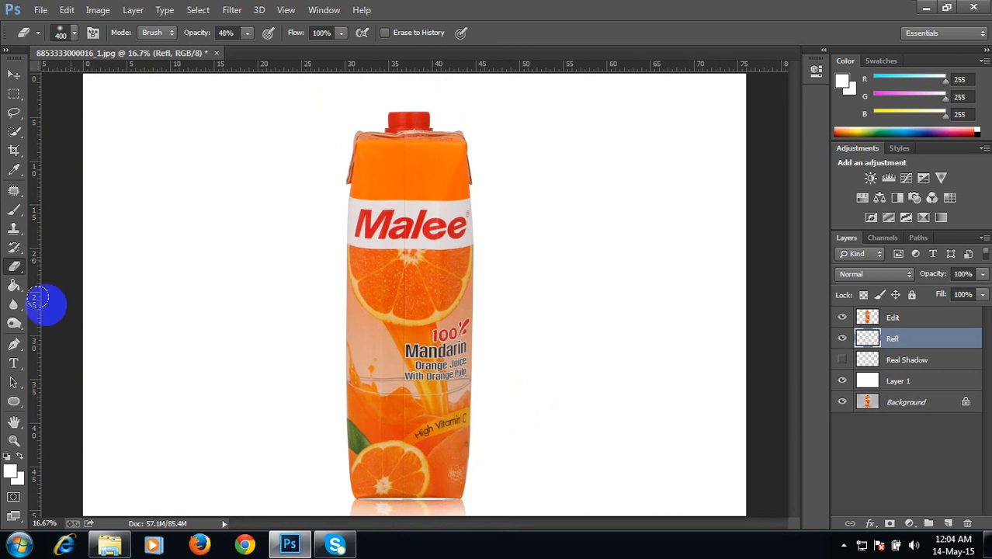
Step: Drag a white Foreground to Transparent gradient upward over the reflection to fade it
{"action": "left_click_drag", "start_coordinate": [13, 285], "coordinate": [74, 287]}
{"action": "left_click", "coordinate": [92, 34]}
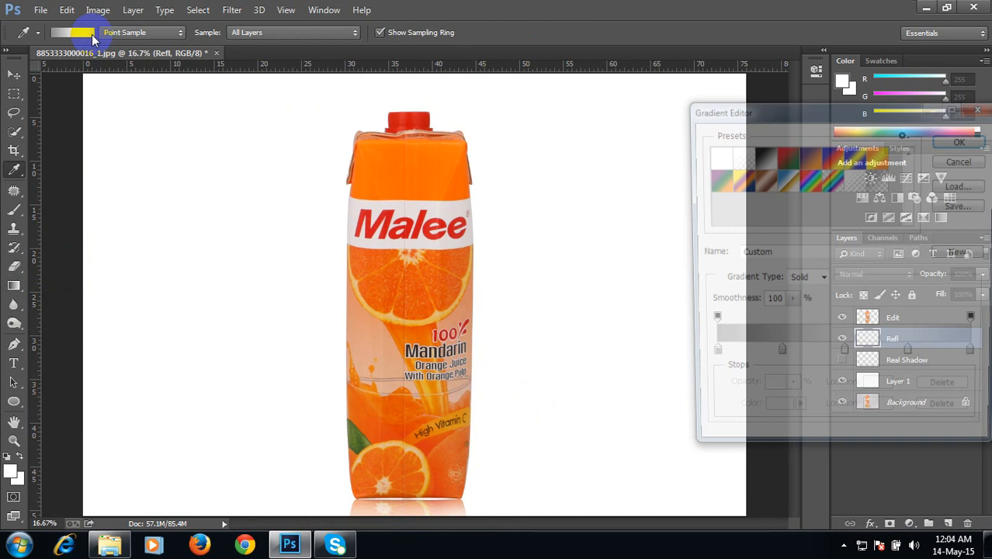
{"action": "left_click", "coordinate": [964, 139]}
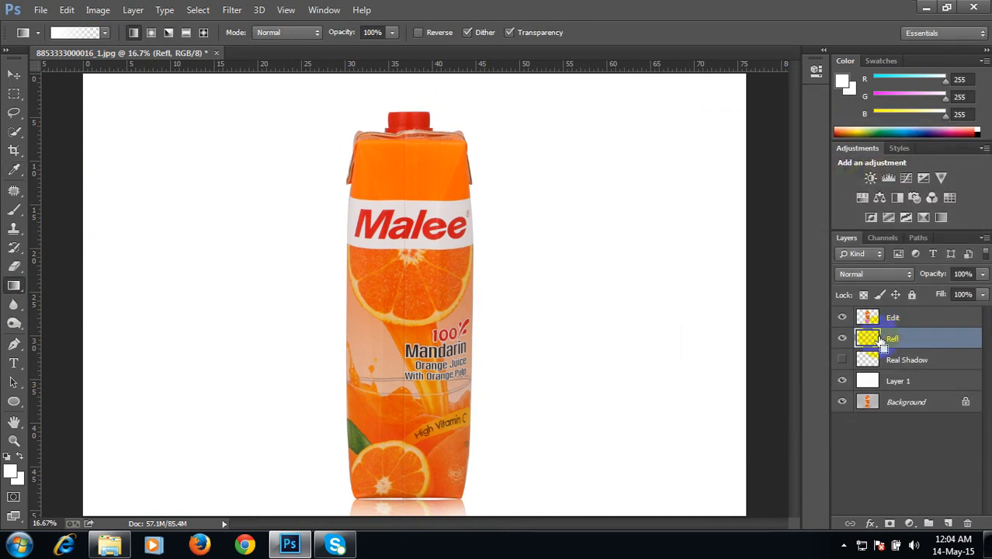
{"action": "left_click", "coordinate": [842, 343]}
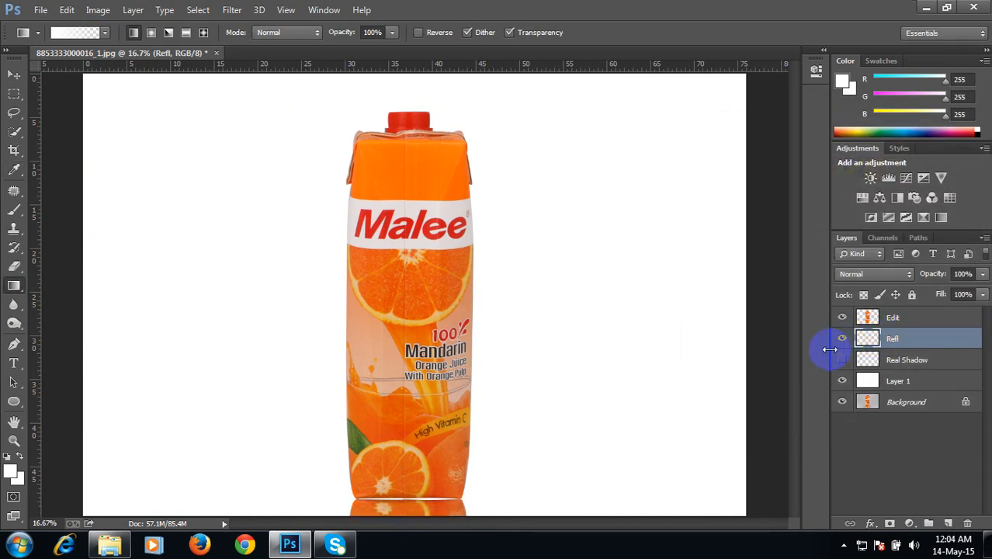
{"action": "left_click_drag", "start_coordinate": [409, 512], "coordinate": [411, 489]}
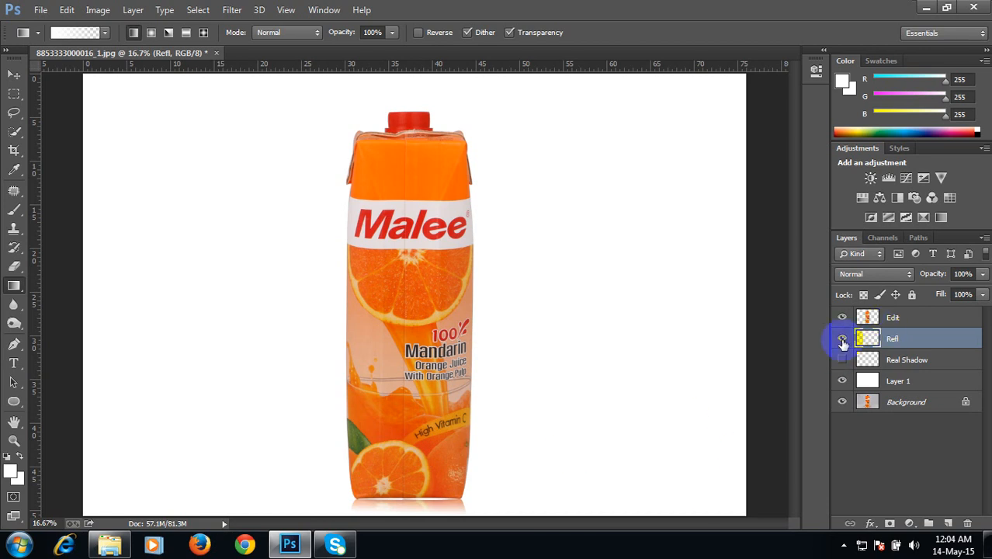
Step: Hide the Refl layer and select the Edit layer
{"action": "left_click", "coordinate": [842, 340]}
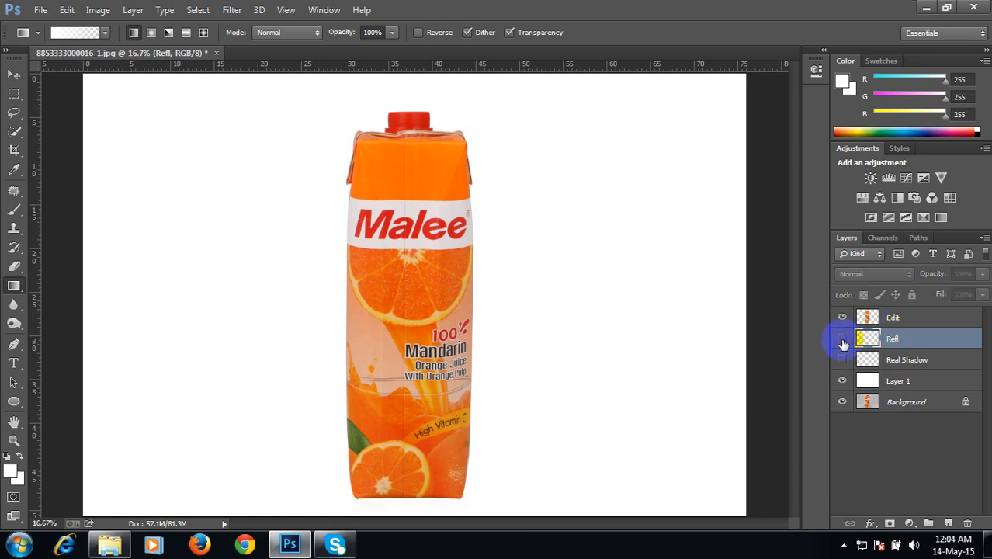
{"action": "left_click", "coordinate": [900, 360]}
{"action": "left_click", "coordinate": [899, 340]}
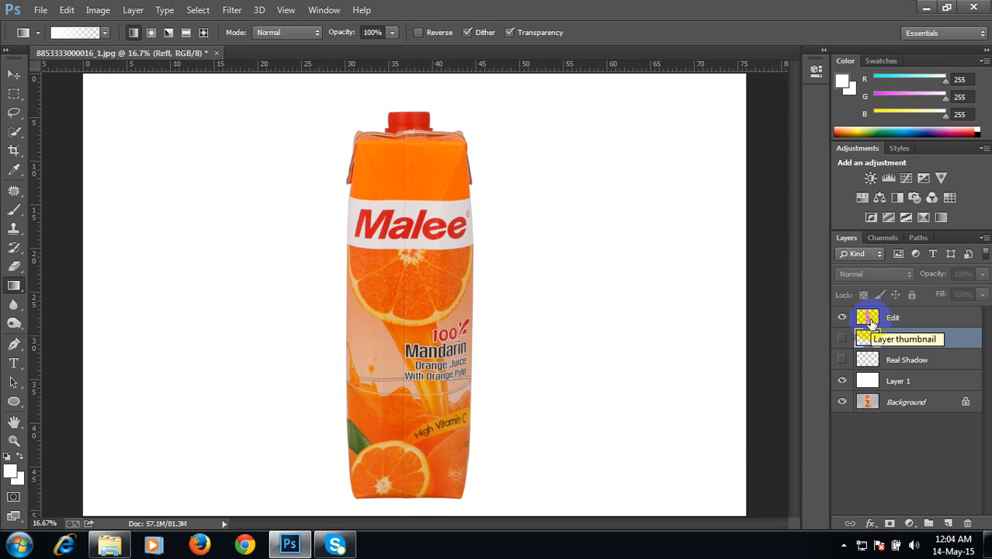
{"action": "left_click", "coordinate": [869, 320]}
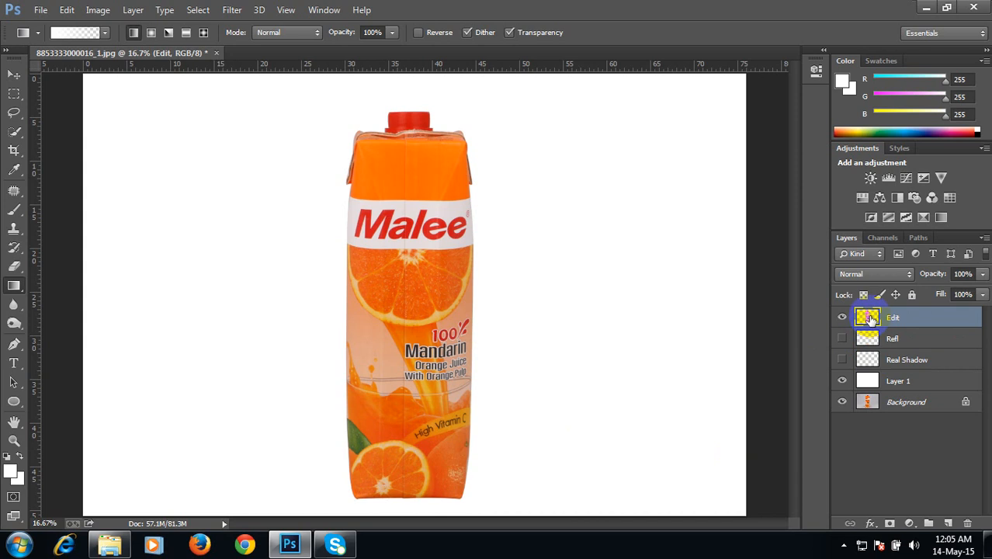
{"action": "left_click", "coordinate": [888, 317]}
Step: Open Blending Options for the Edit layer, enable Drop Shadow and lower its opacity
{"action": "right_click", "coordinate": [868, 317]}
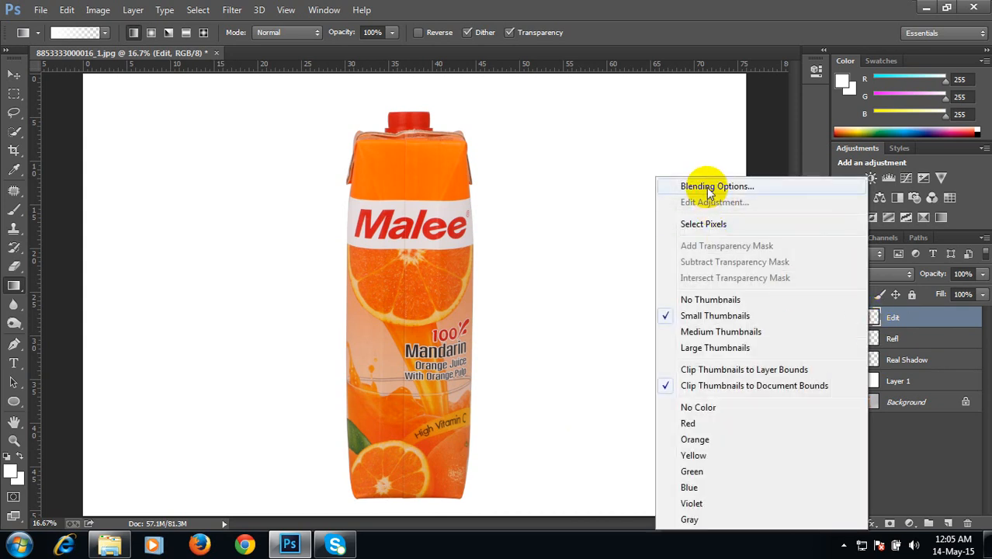
{"action": "left_click", "coordinate": [748, 187]}
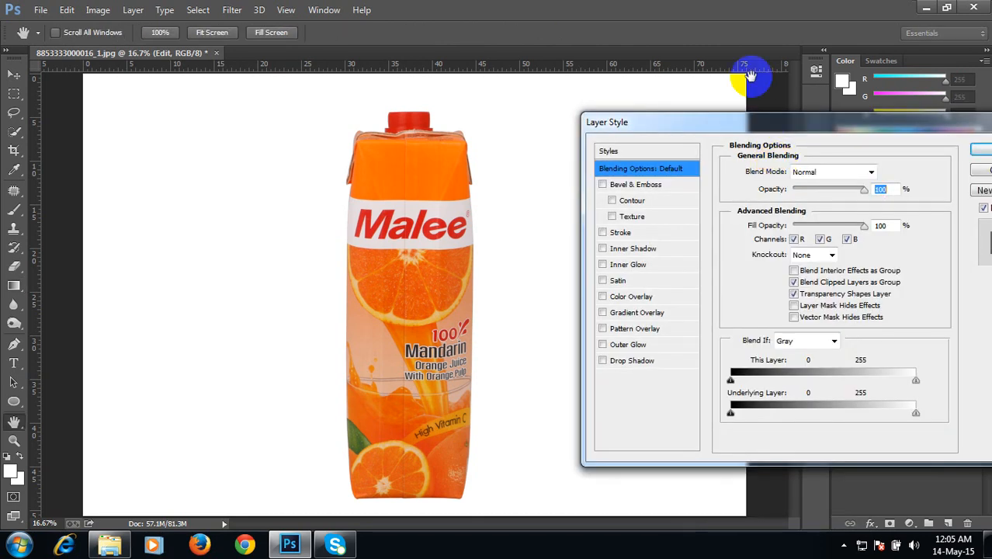
{"action": "left_click", "coordinate": [603, 363]}
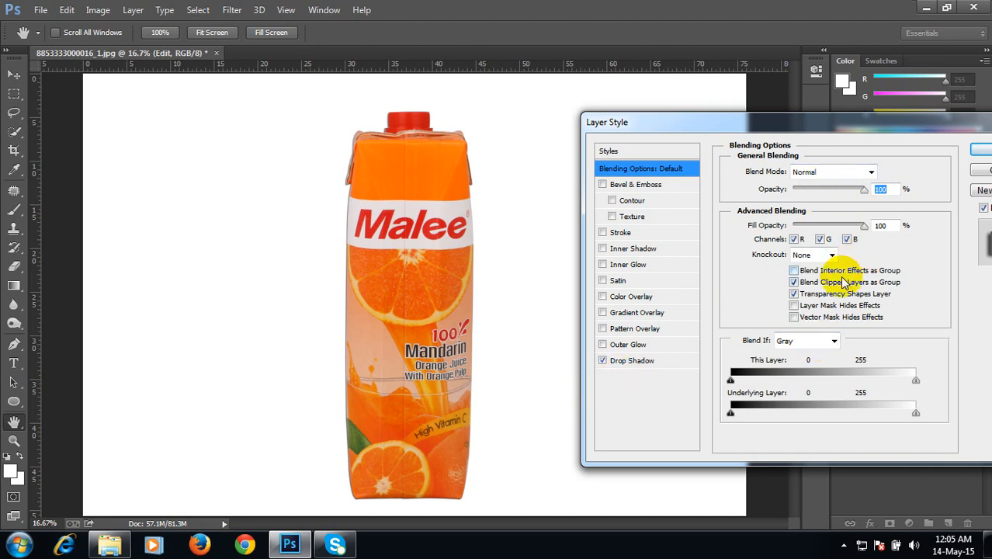
{"action": "left_click", "coordinate": [635, 364]}
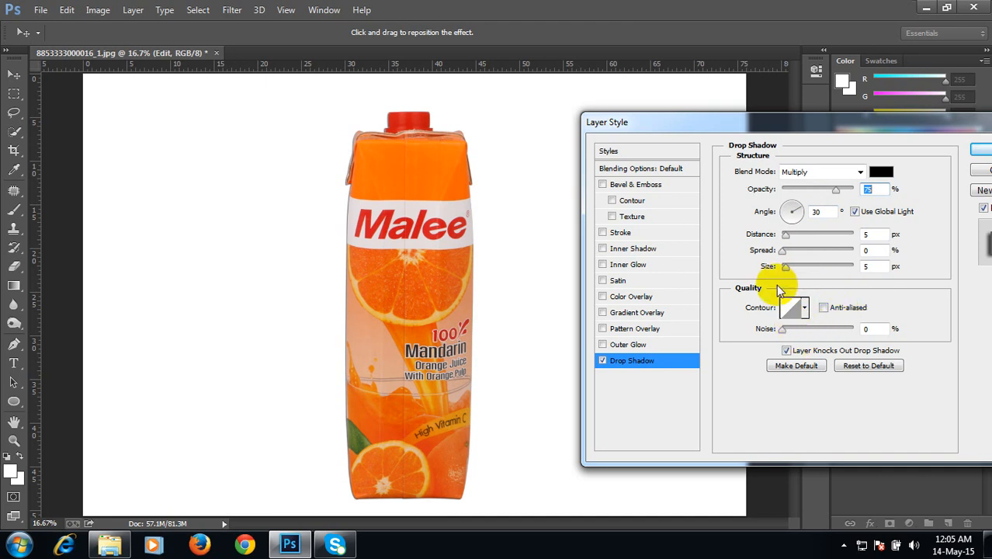
{"action": "left_click_drag", "start_coordinate": [827, 186], "coordinate": [816, 188]}
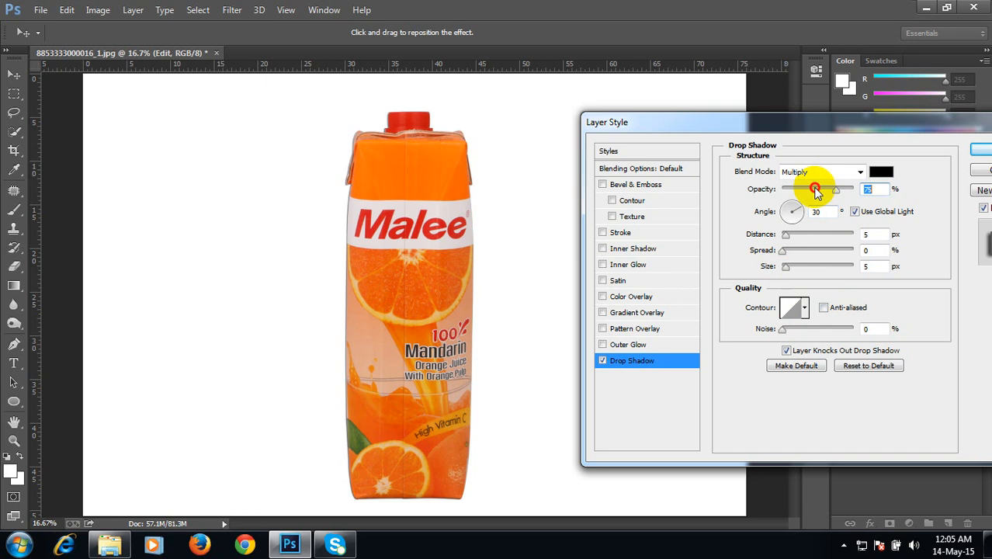
Step: Choose a new drop shadow color in the color picker
{"action": "left_click", "coordinate": [880, 171]}
{"action": "left_click", "coordinate": [667, 229]}
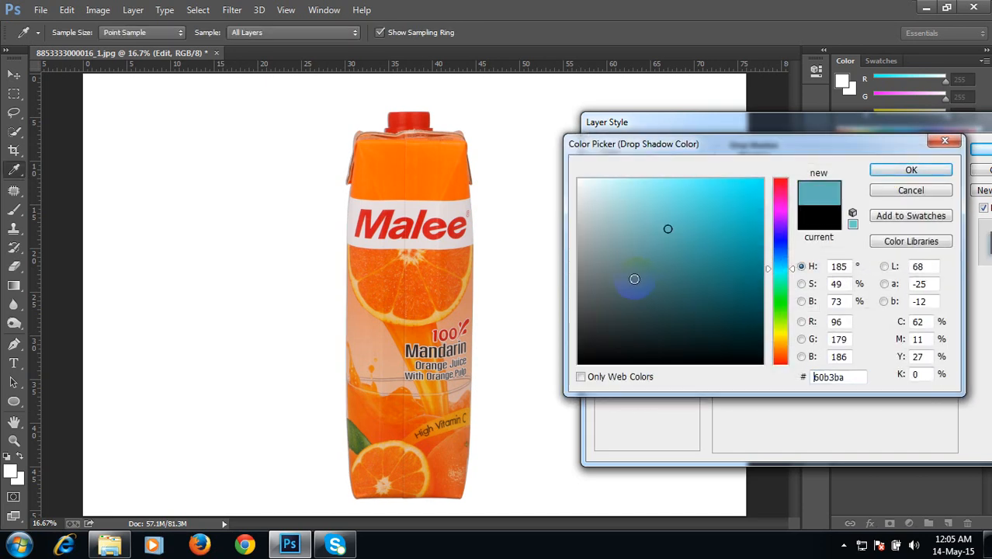
{"action": "left_click", "coordinate": [634, 280]}
{"action": "left_click", "coordinate": [946, 145]}
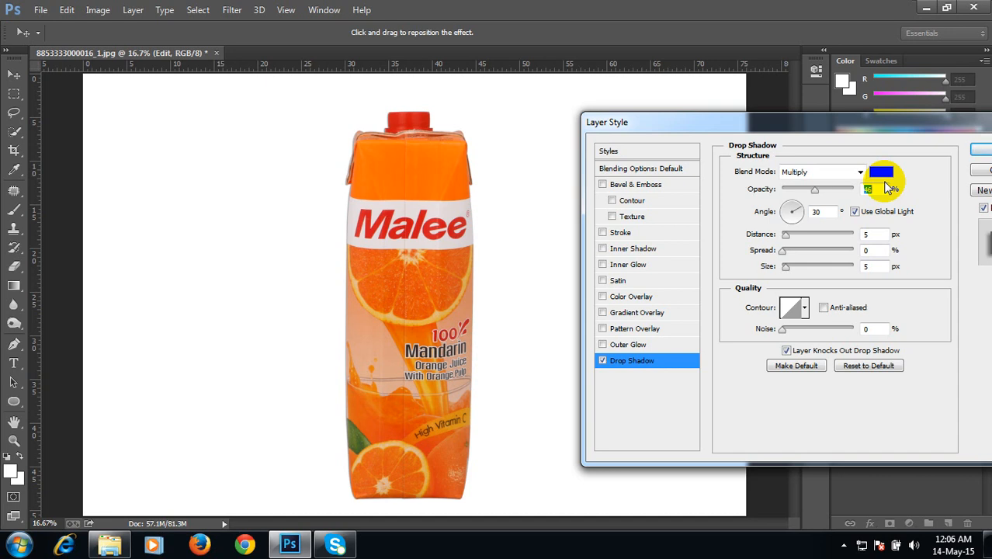
Step: Set the drop shadow angle to 0°, distance 34 px, spread 29%, size 59 px and opacity 24%, then apply it
{"action": "left_click", "coordinate": [801, 211]}
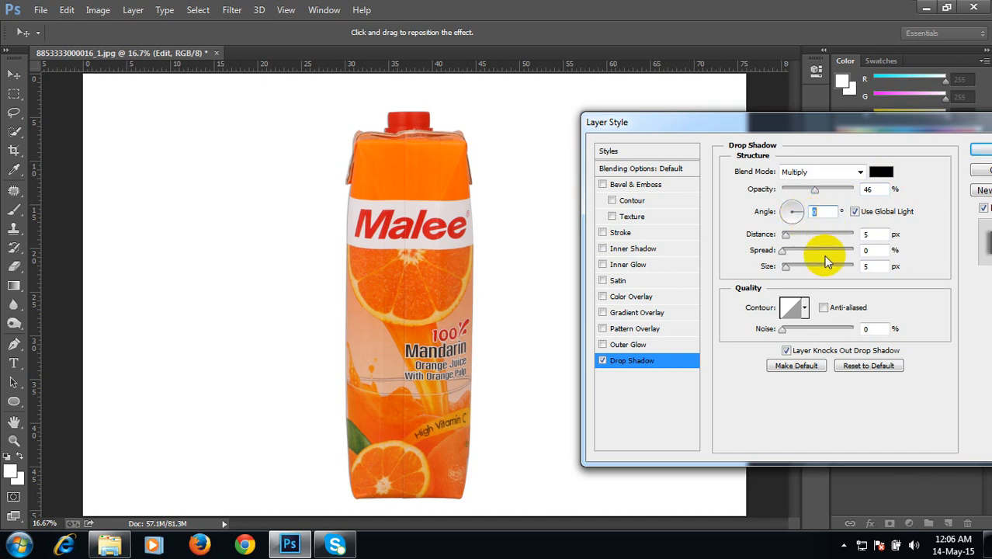
{"action": "left_click", "coordinate": [799, 234]}
{"action": "left_click_drag", "start_coordinate": [800, 233], "coordinate": [807, 270]}
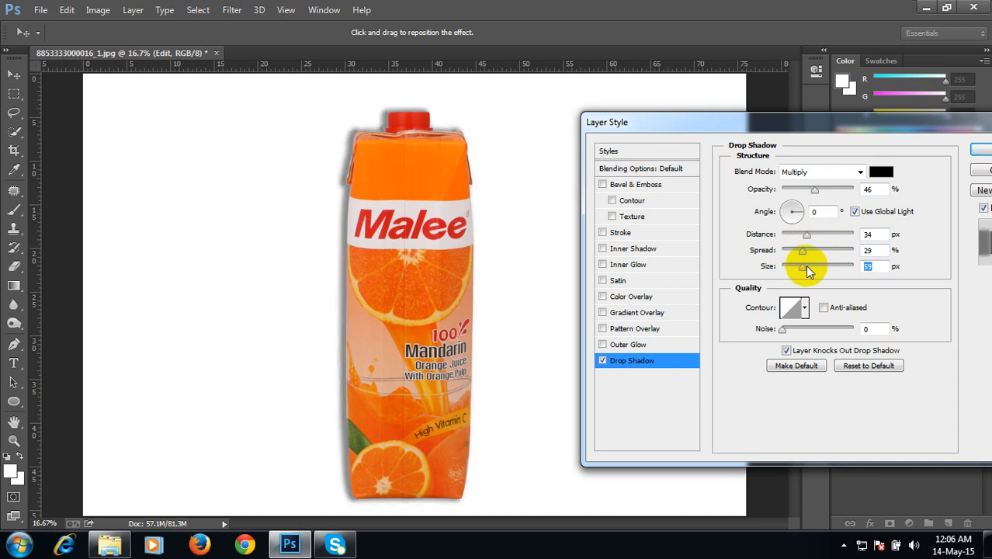
{"action": "left_click_drag", "start_coordinate": [813, 189], "coordinate": [796, 194]}
{"action": "left_click_drag", "start_coordinate": [852, 126], "coordinate": [751, 95]}
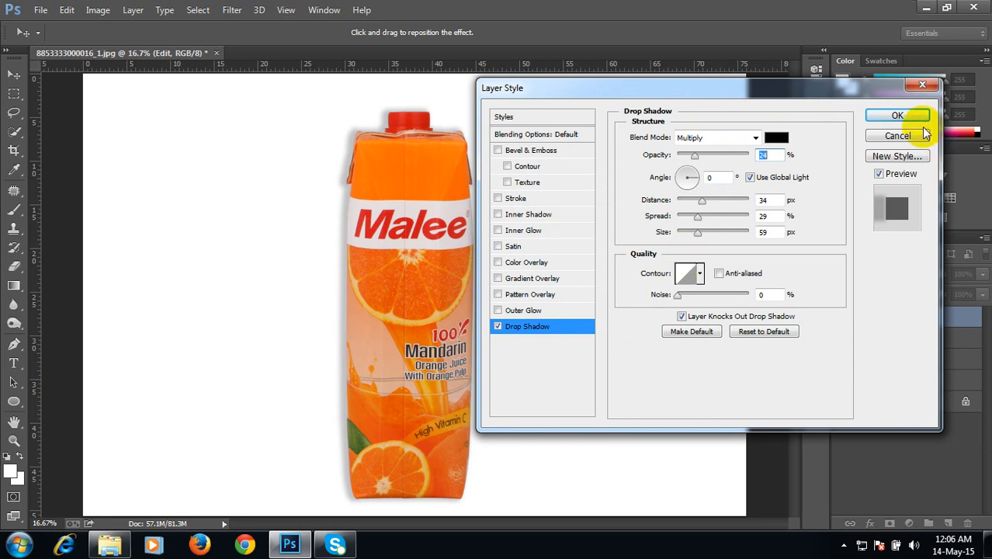
{"action": "left_click", "coordinate": [898, 115]}
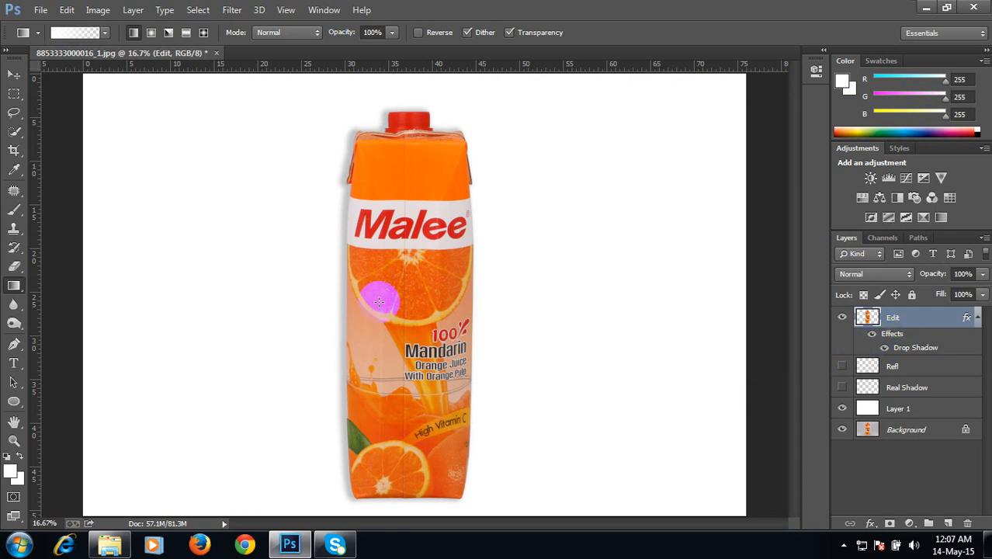
Step: Try repositioning the carton layer with the Move tool and undo both moves
{"action": "left_click", "coordinate": [14, 72]}
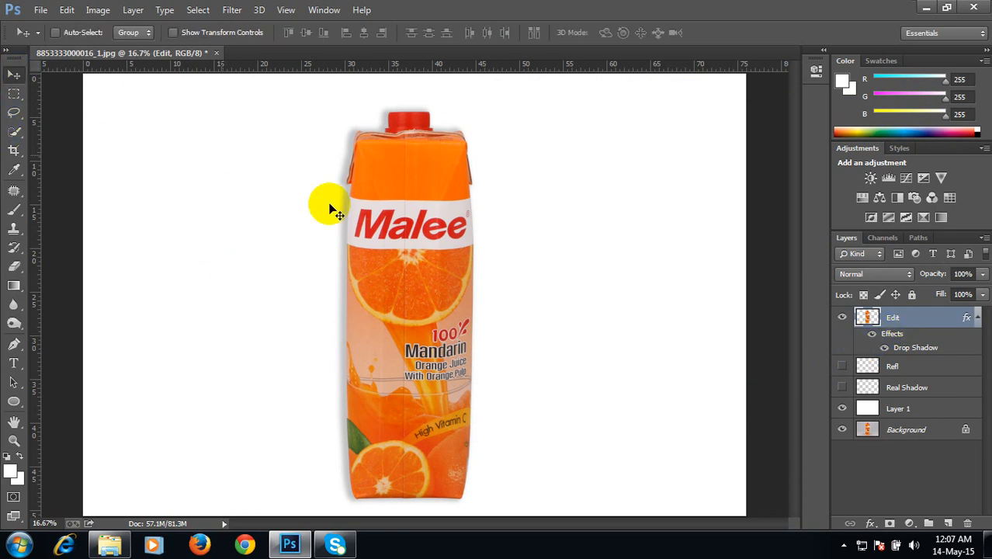
{"action": "left_click_drag", "start_coordinate": [343, 205], "coordinate": [523, 206]}
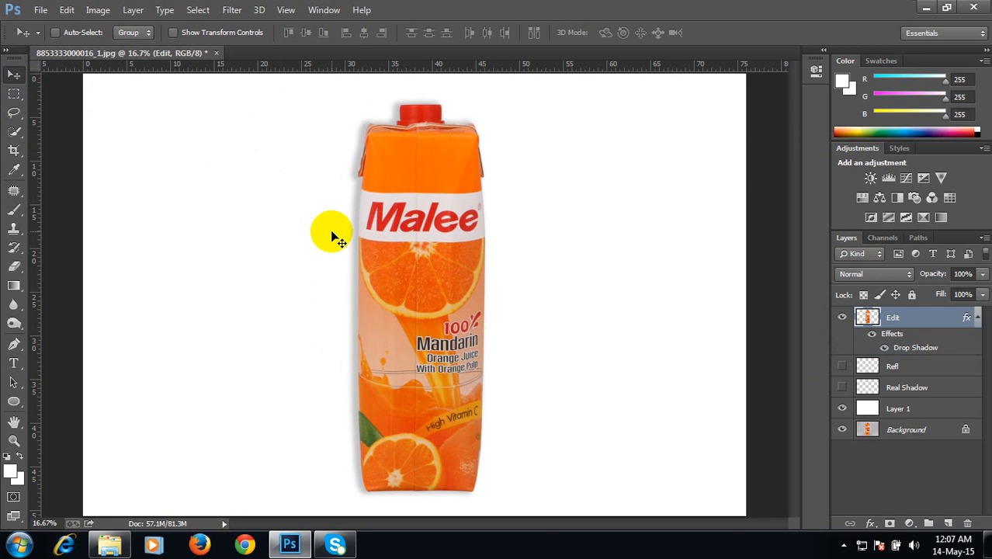
{"action": "key", "text": "ctrl+z"}
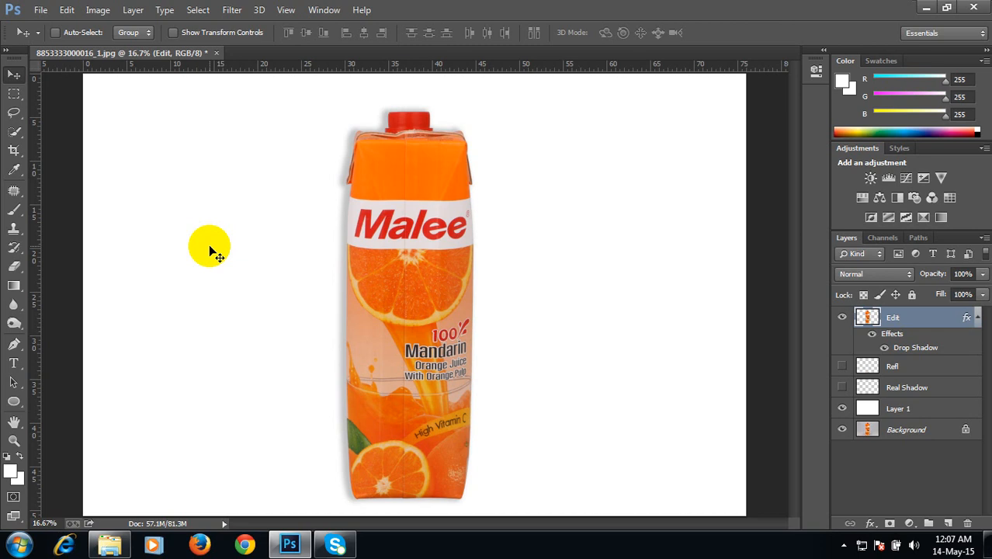
{"action": "mouse_move", "coordinate": [420, 228]}
{"action": "left_mouse_down"}
{"action": "mouse_move", "coordinate": [303, 207]}
{"action": "mouse_move", "coordinate": [377, 205]}
{"action": "mouse_move", "coordinate": [351, 217]}
{"action": "mouse_move", "coordinate": [412, 225]}
{"action": "left_mouse_up"}
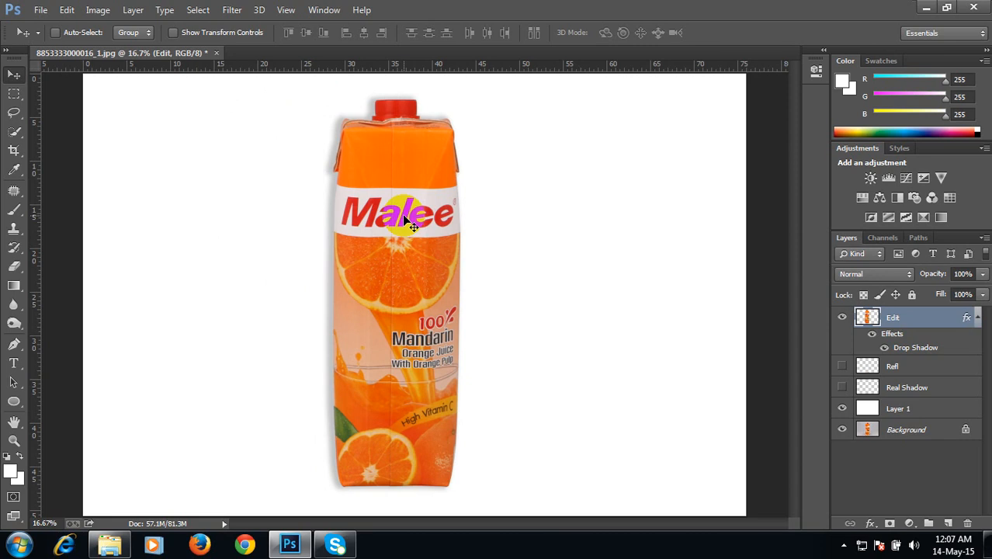
{"action": "key", "text": "ctrl+z"}
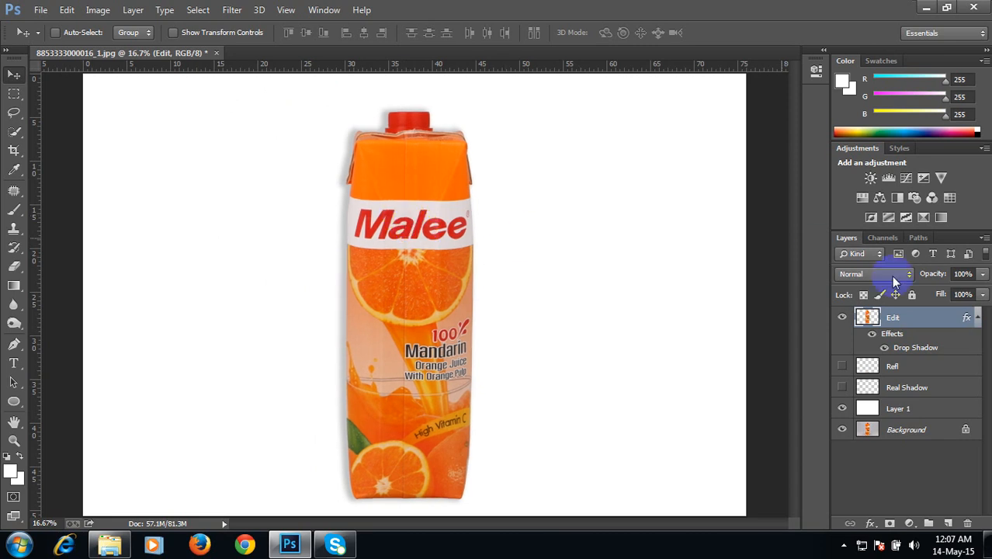
Step: Convert the Edit layer's drop shadow effect into its own layer and select that shadow layer
{"action": "right_click", "coordinate": [918, 350]}
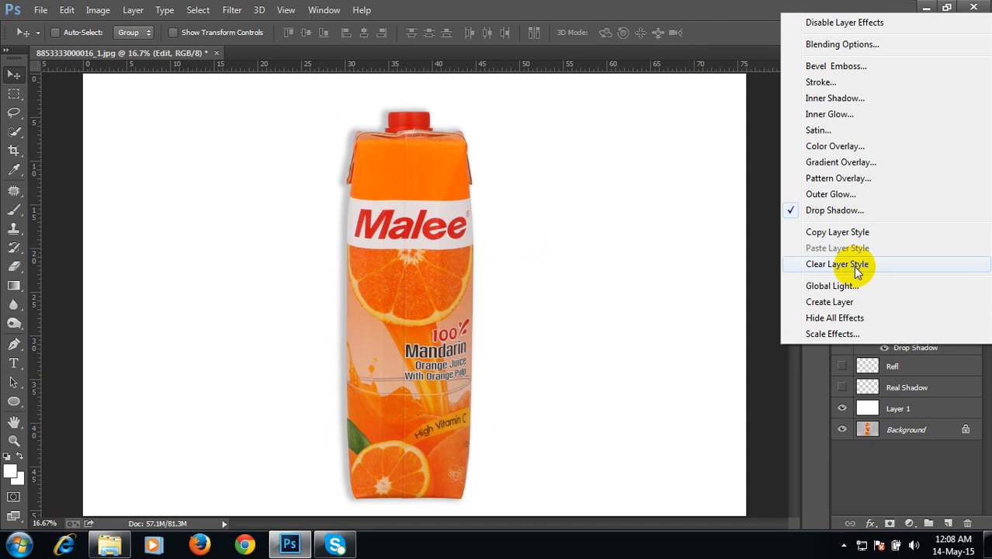
{"action": "left_click", "coordinate": [850, 304]}
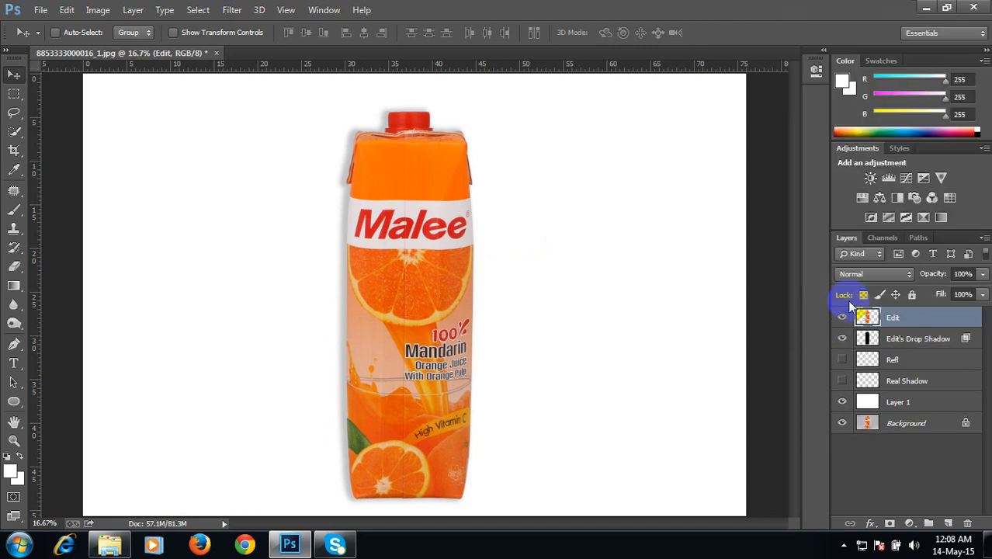
{"action": "left_click", "coordinate": [877, 340]}
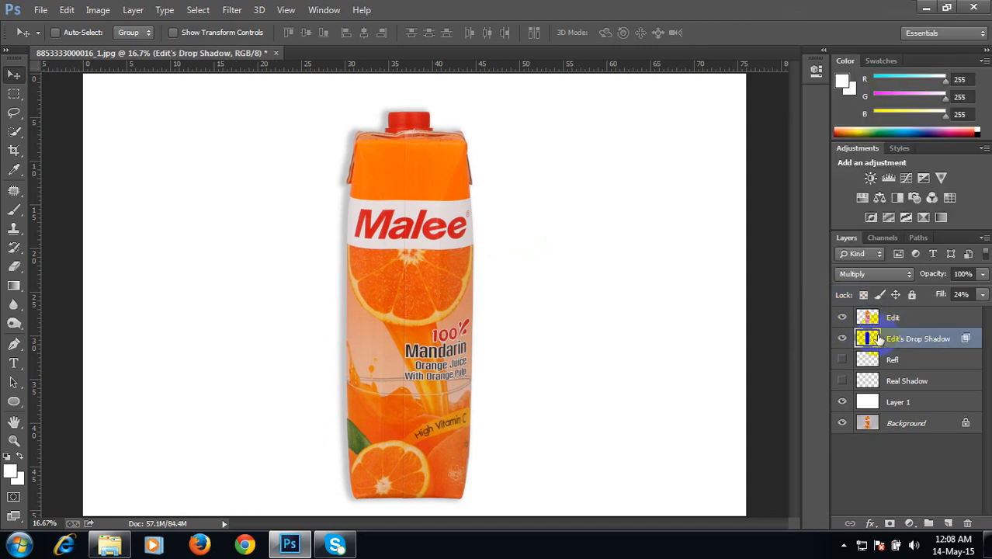
Step: Try dragging the shadow layer to a new position and undo it
{"action": "left_click_drag", "start_coordinate": [502, 286], "coordinate": [417, 273]}
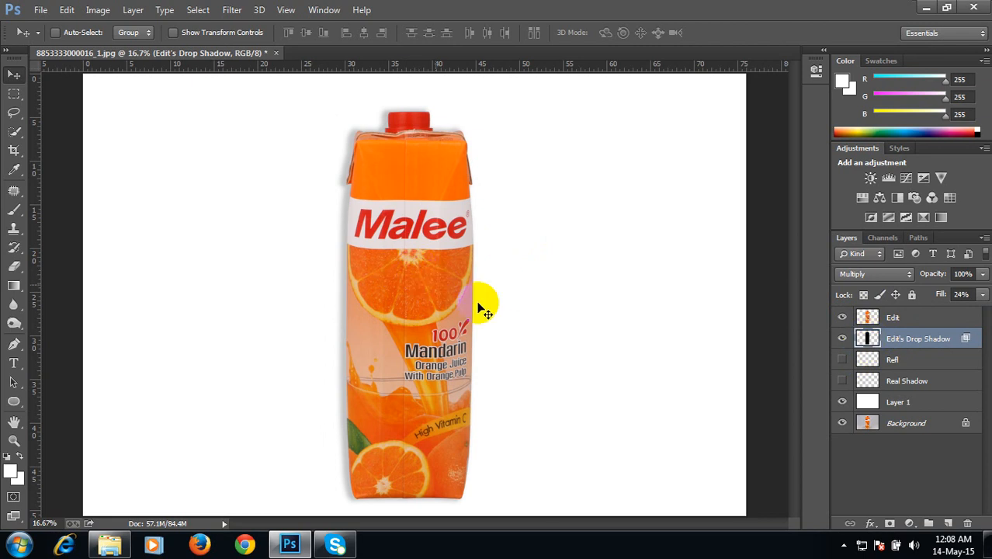
{"action": "left_click_drag", "start_coordinate": [238, 278], "coordinate": [342, 291]}
{"action": "key", "text": "ctrl+z"}
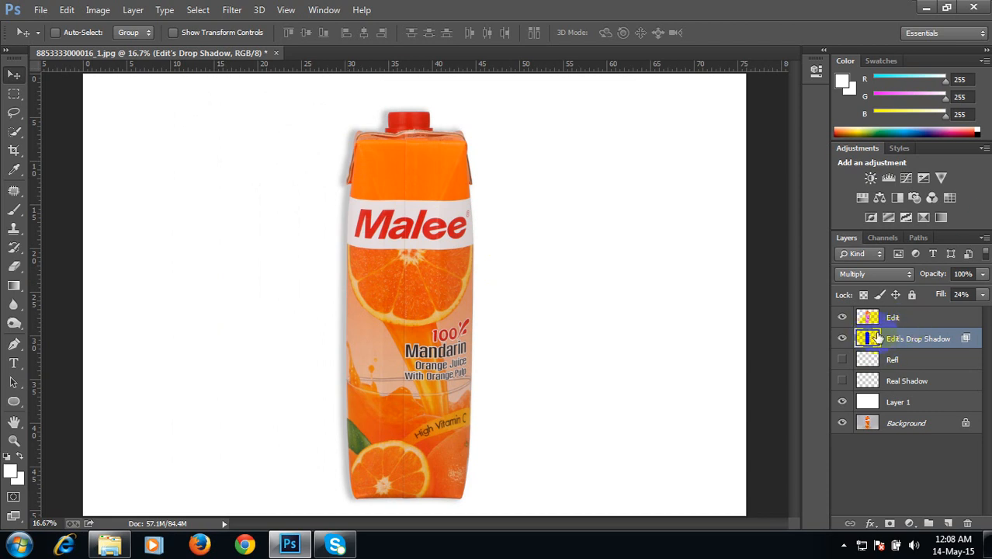
Step: Distort the shadow layer, pulling its top corners down to the left so it falls diagonally behind the carton, and commit
{"action": "left_click", "coordinate": [67, 11]}
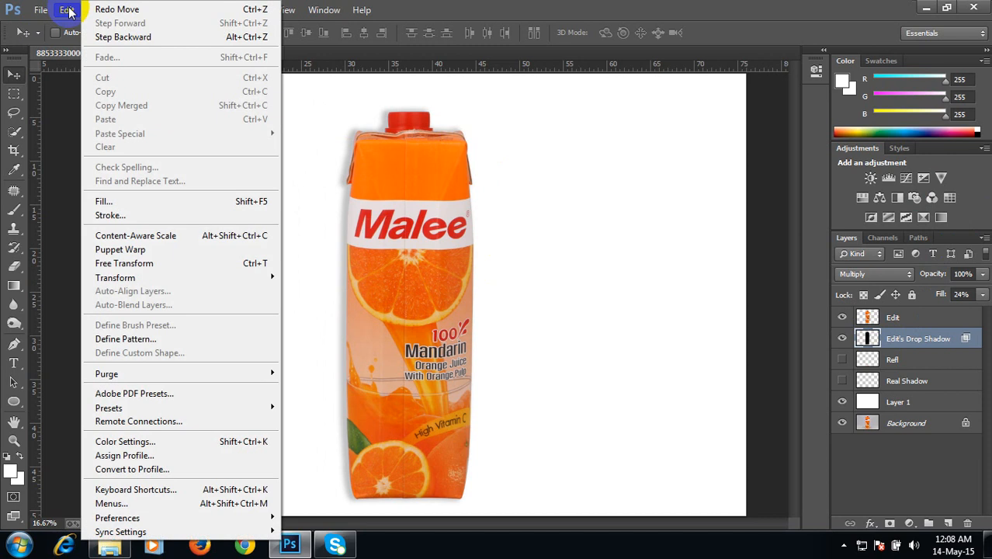
{"action": "mouse_move", "coordinate": [255, 277]}
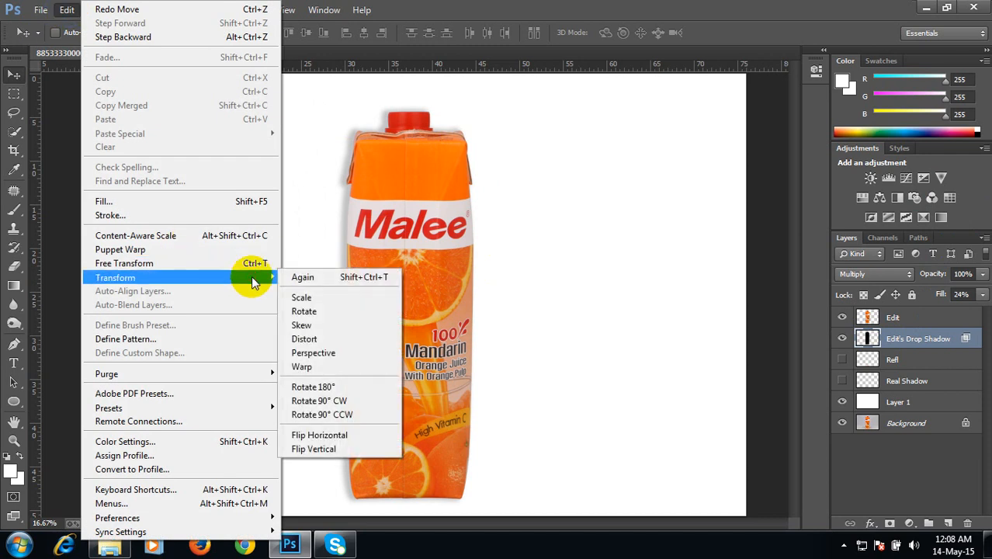
{"action": "left_click", "coordinate": [336, 341]}
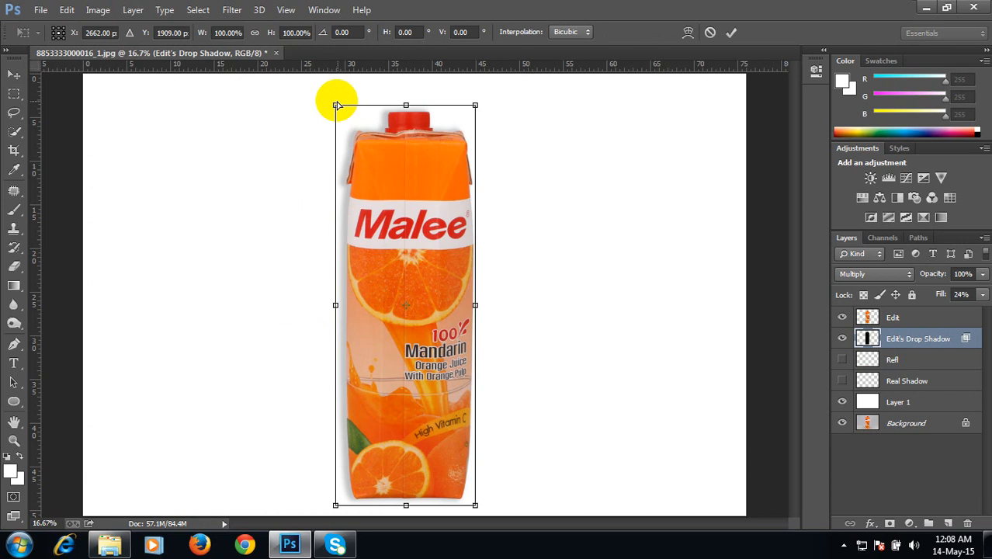
{"action": "left_click_drag", "start_coordinate": [335, 105], "coordinate": [126, 243]}
{"action": "left_click_drag", "start_coordinate": [475, 104], "coordinate": [270, 182]}
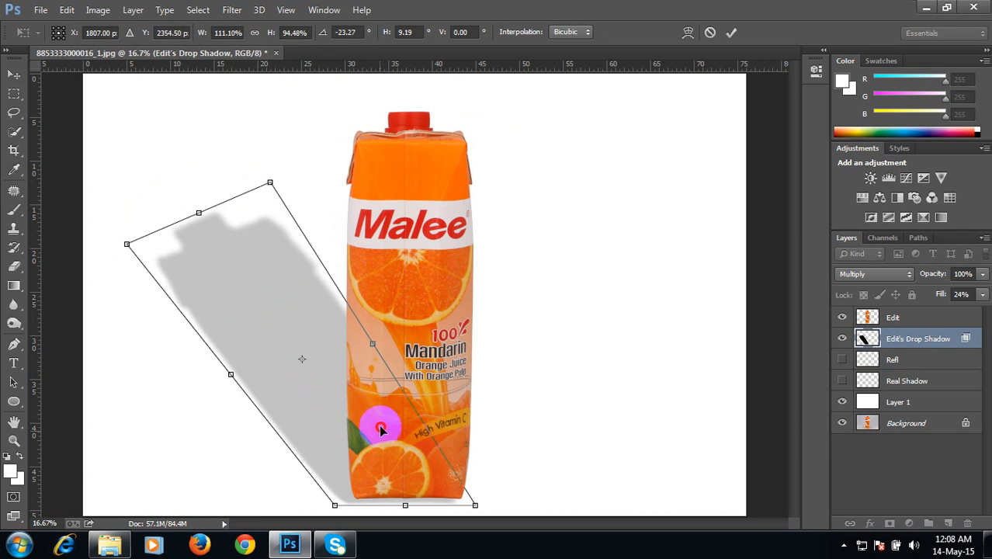
{"action": "mouse_move", "coordinate": [381, 430]}
{"action": "left_mouse_down"}
{"action": "mouse_move", "coordinate": [394, 415]}
{"action": "mouse_move", "coordinate": [381, 406]}
{"action": "left_mouse_up"}
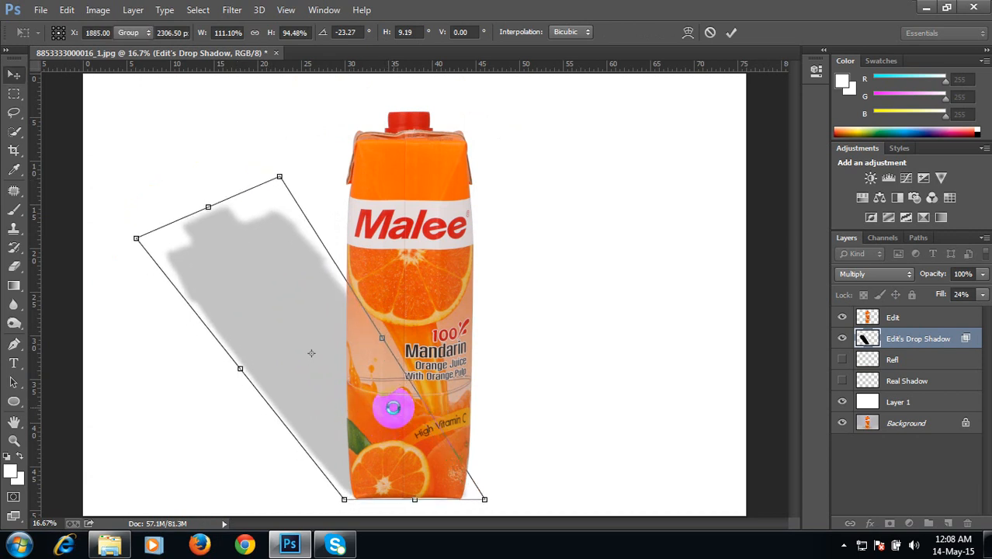
{"action": "double_click", "coordinate": [397, 381]}
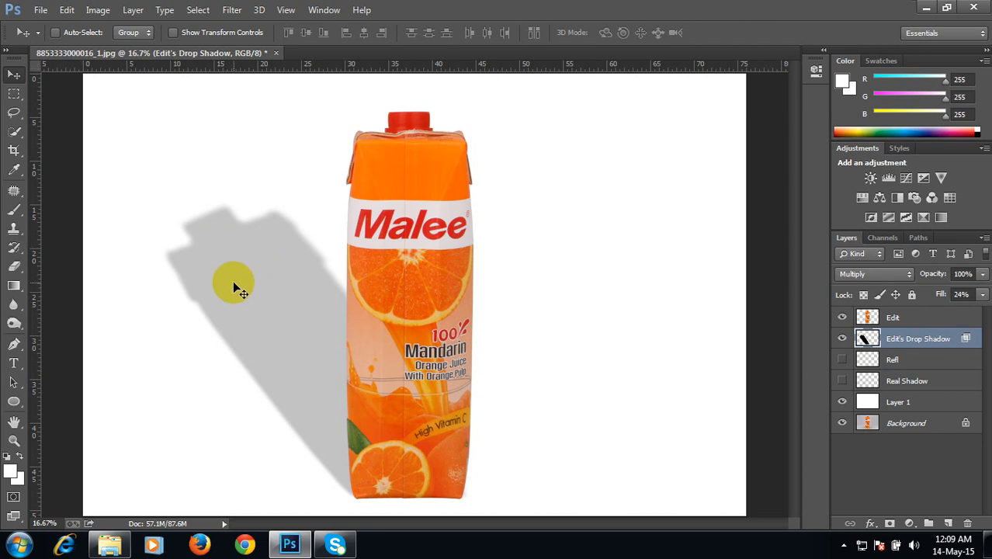
Step: Lower the shadow layer's opacity to 74% and deselect the layer
{"action": "left_click", "coordinate": [983, 273]}
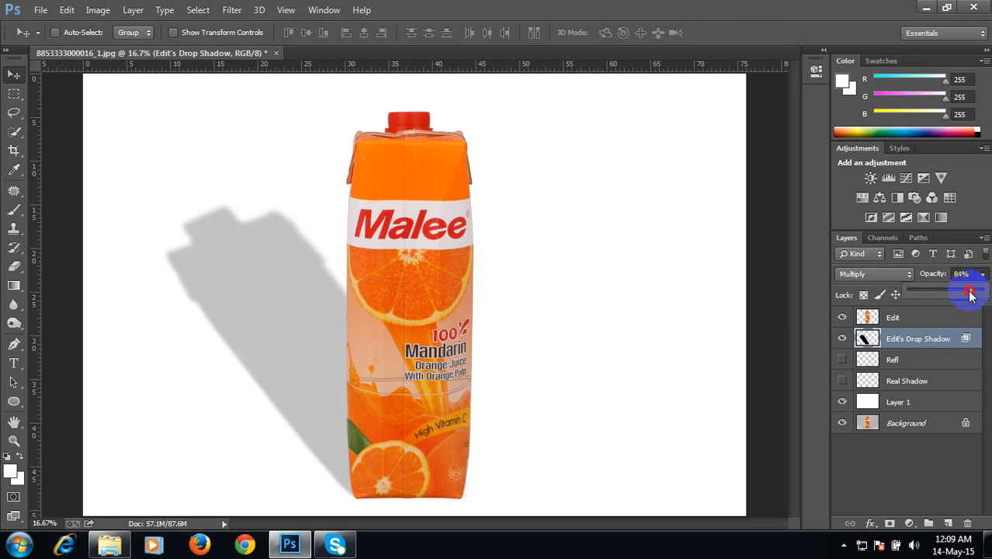
{"action": "left_click_drag", "start_coordinate": [970, 293], "coordinate": [966, 296]}
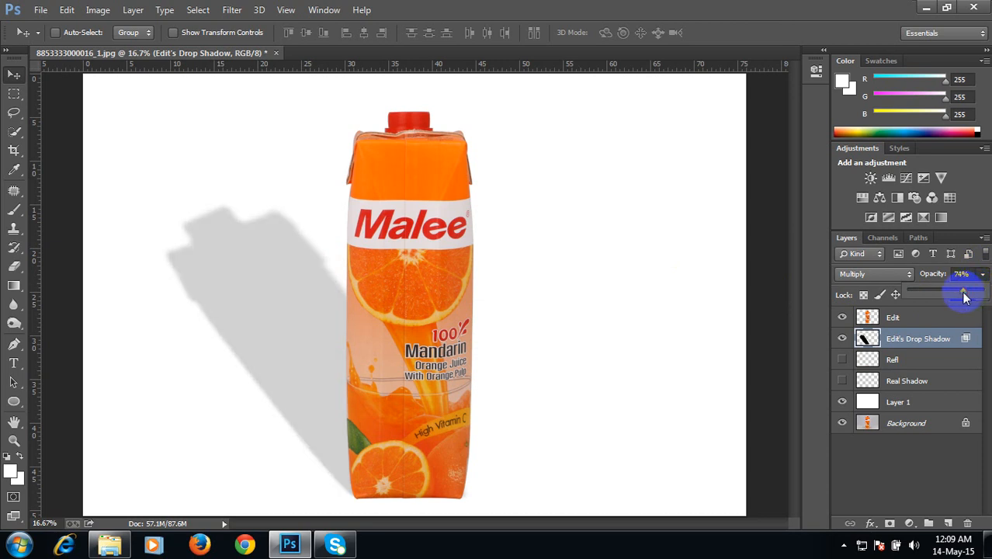
{"action": "left_click", "coordinate": [905, 459]}
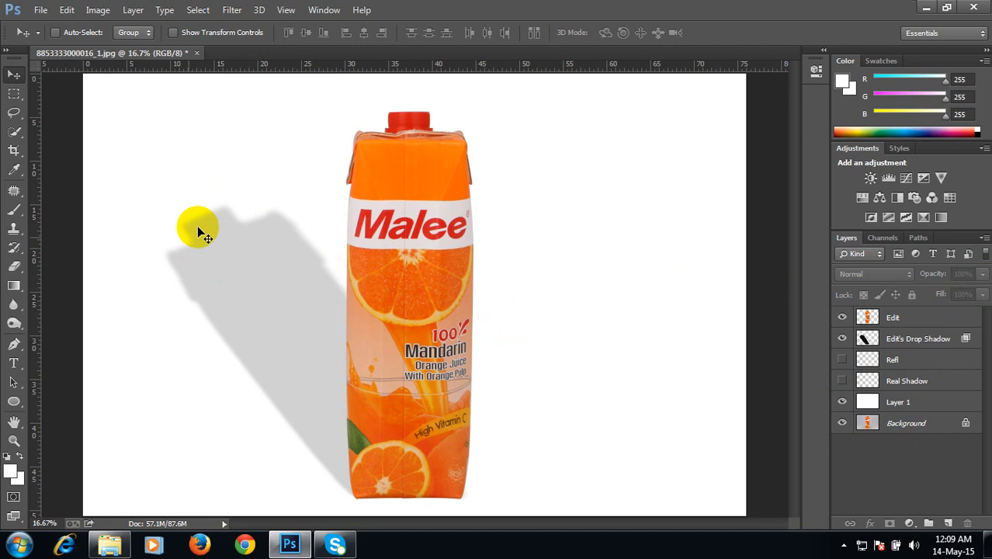
Step: Try erasing the far end of the shadow with a 1500 px Eraser at 48% opacity, then step backward twice to undo it
{"action": "left_click", "coordinate": [11, 268]}
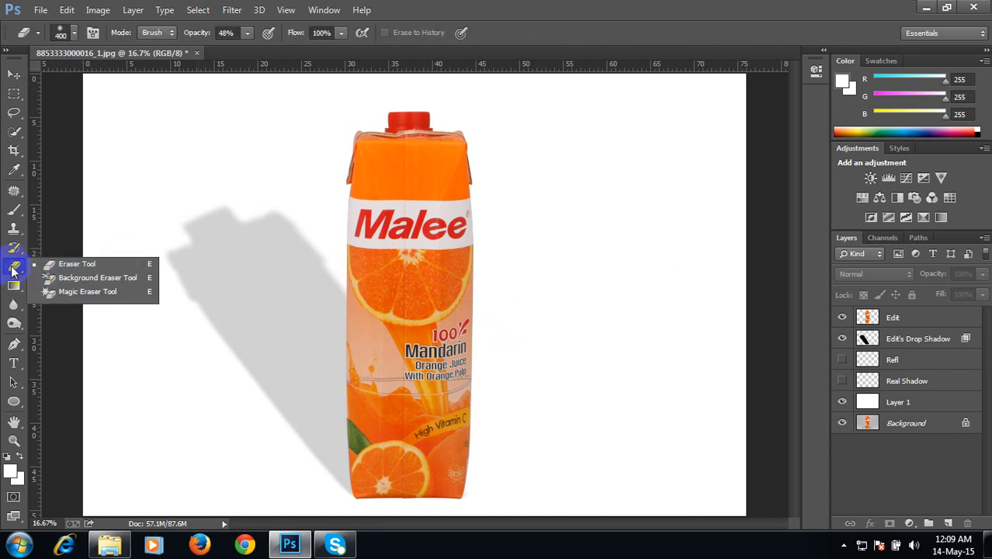
{"action": "left_click", "coordinate": [70, 263]}
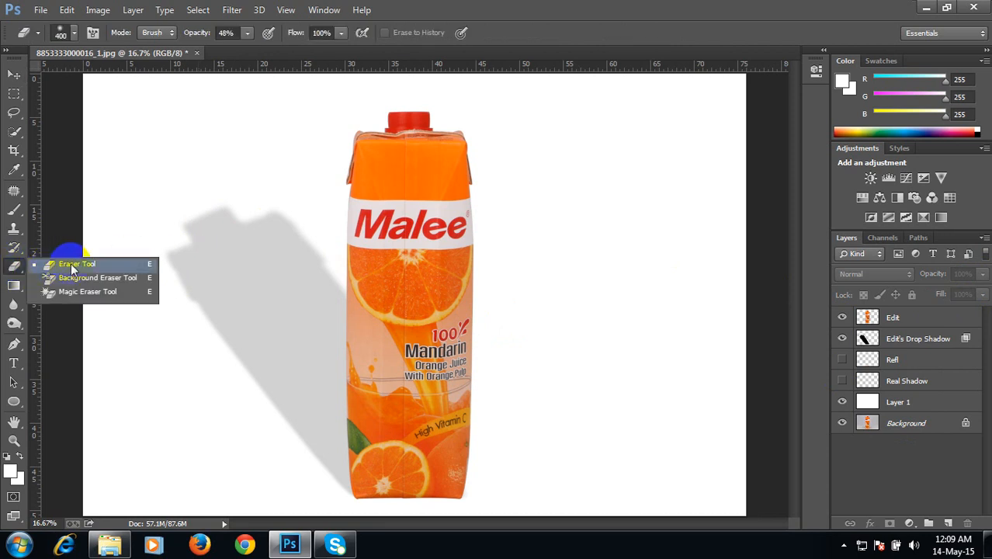
{"action": "left_click", "coordinate": [869, 338]}
{"action": "key", "text": "]"}
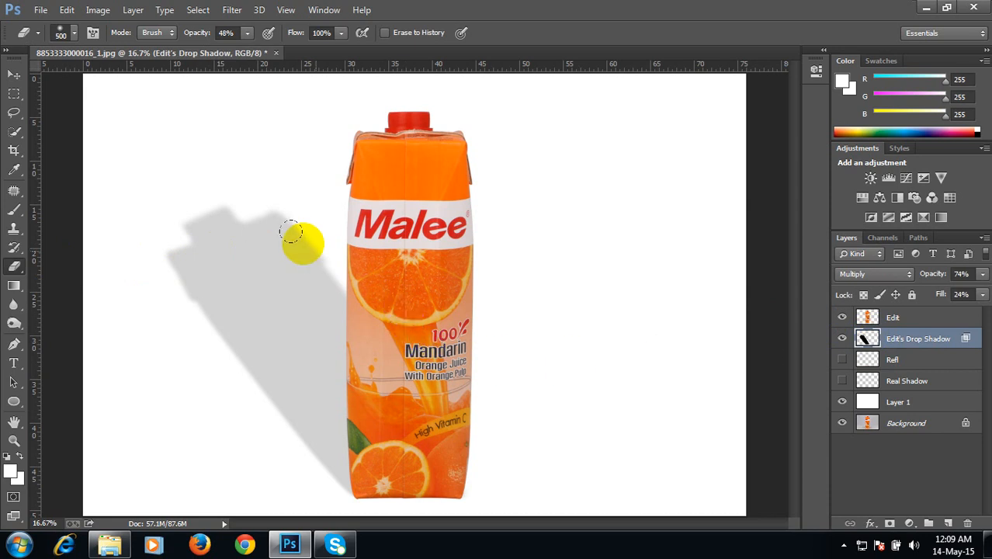
{"action": "key", "text": "]"}
{"action": "key", "text": "]"}
{"action": "key", "text": "]"}
{"action": "key", "text": "]"}
{"action": "key", "text": "]"}
{"action": "key", "text": "]"}
{"action": "key", "text": "]"}
{"action": "key", "text": "]"}
{"action": "key", "text": "]"}
{"action": "key", "text": "]"}
{"action": "left_click", "coordinate": [199, 241]}
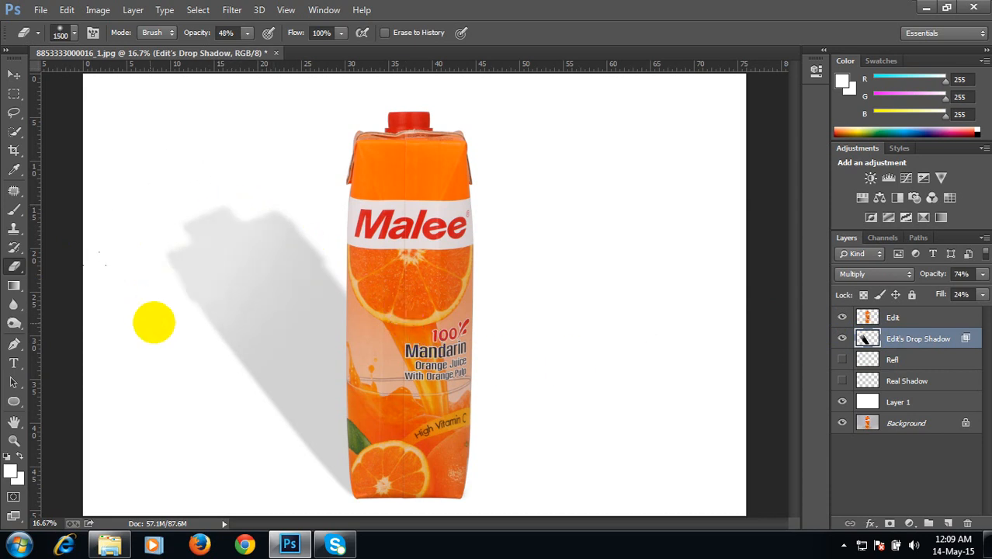
{"action": "left_click", "coordinate": [191, 263]}
{"action": "left_click", "coordinate": [284, 187]}
{"action": "left_click", "coordinate": [138, 270]}
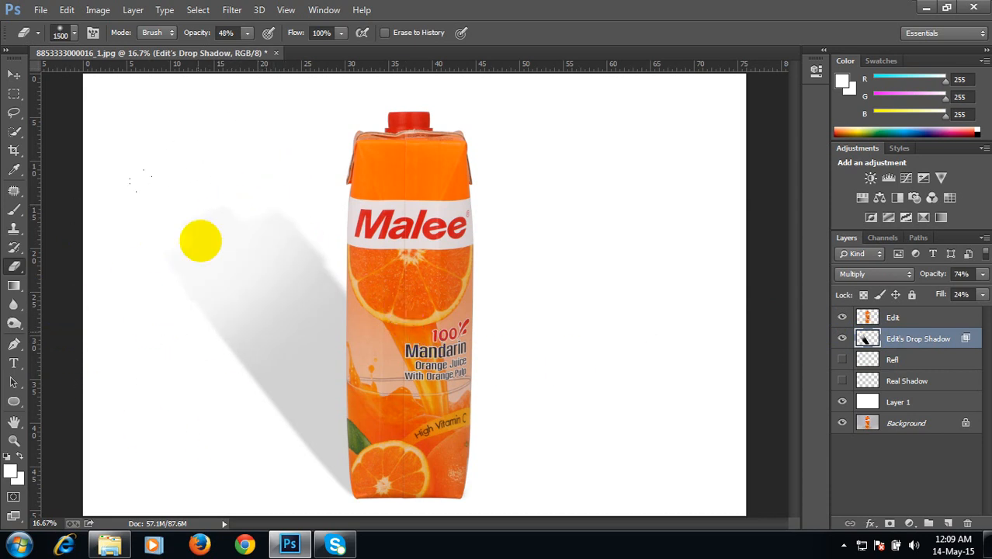
{"action": "key", "text": "ctrl+alt+z"}
{"action": "key", "text": "ctrl+alt+z"}
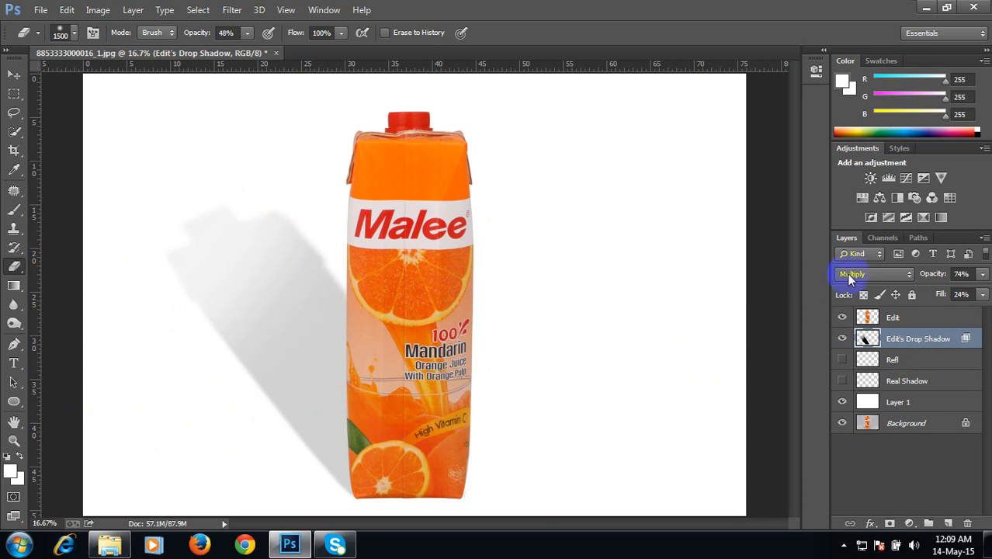
Step: Hide the shadow layer, select the Background layer and switch to the Move tool
{"action": "left_click", "coordinate": [844, 340]}
{"action": "left_click", "coordinate": [865, 317]}
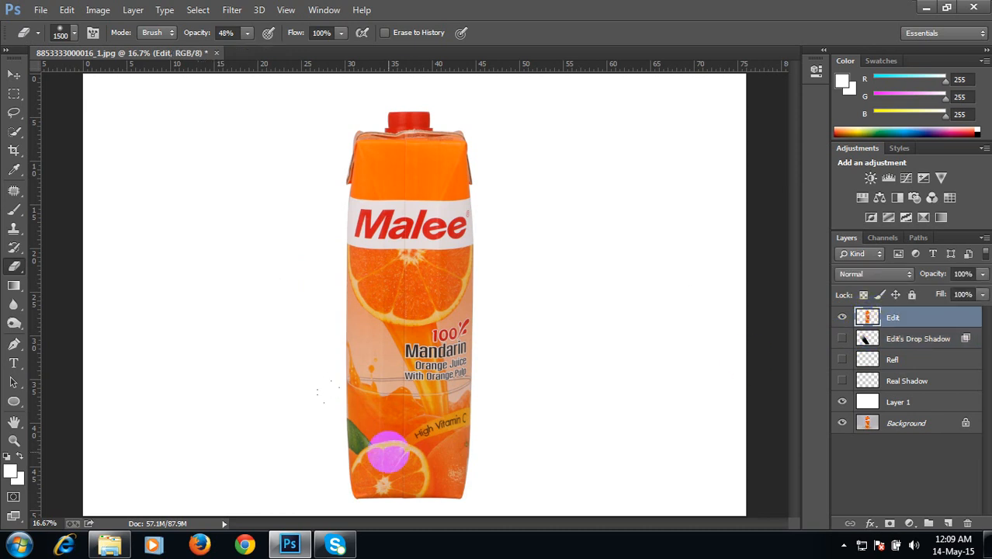
{"action": "left_click", "coordinate": [872, 426]}
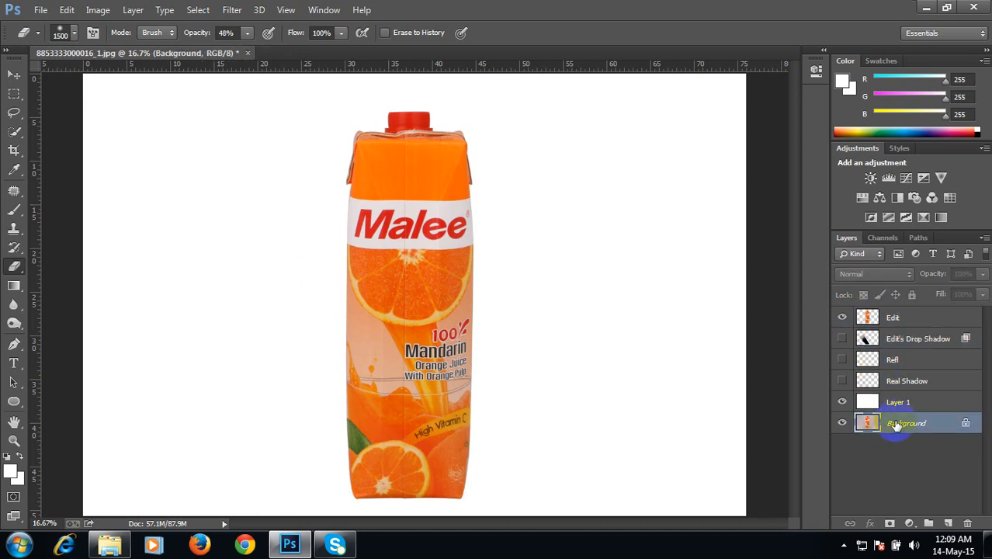
{"action": "left_click", "coordinate": [13, 74]}
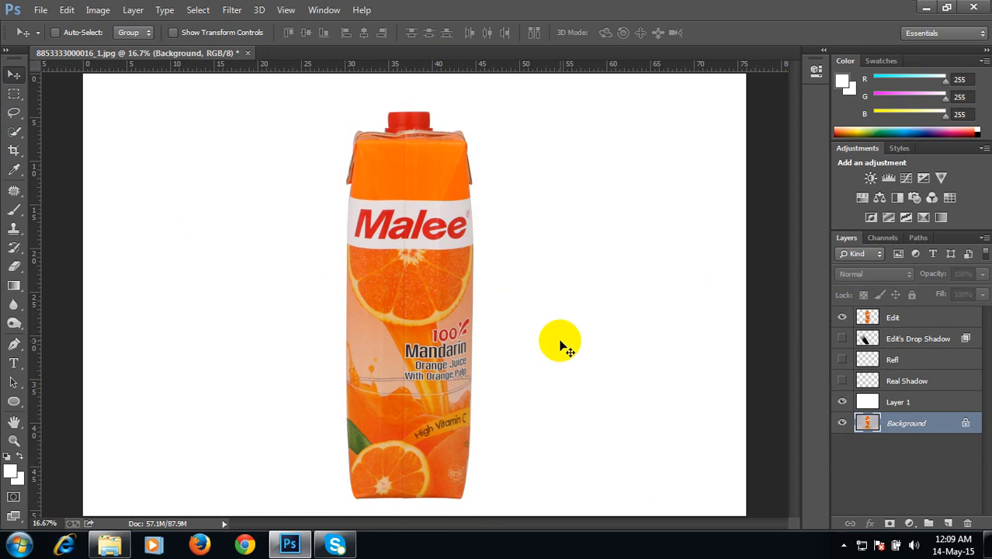
Step: Add a new empty layer directly above the Edit's Drop Shadow layer
{"action": "key", "text": "ctrl+minus"}
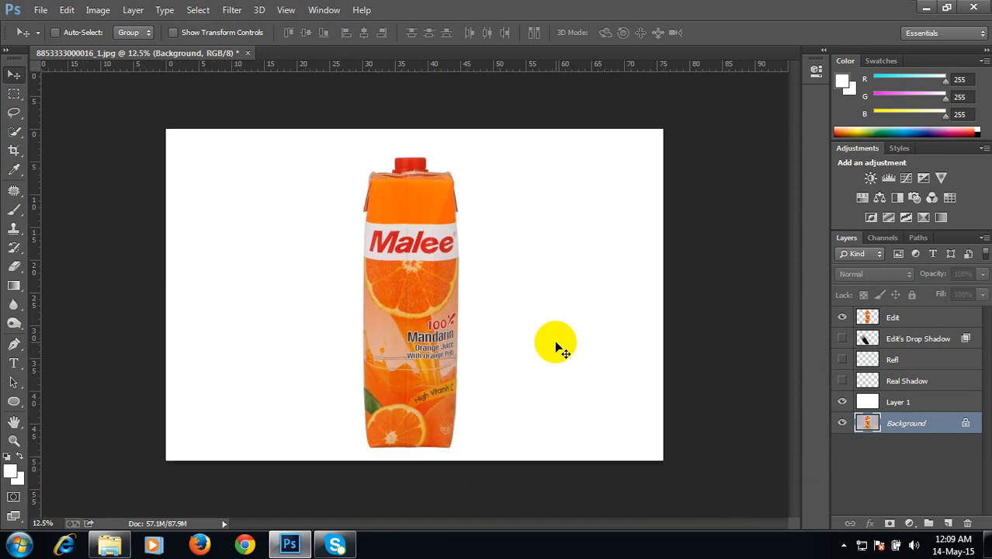
{"action": "key", "text": "ctrl+plus"}
{"action": "key", "text": "ctrl+plus"}
{"action": "key", "text": "ctrl+plus"}
{"action": "key", "text": "ctrl+plus"}
{"action": "key", "text": "ctrl+plus"}
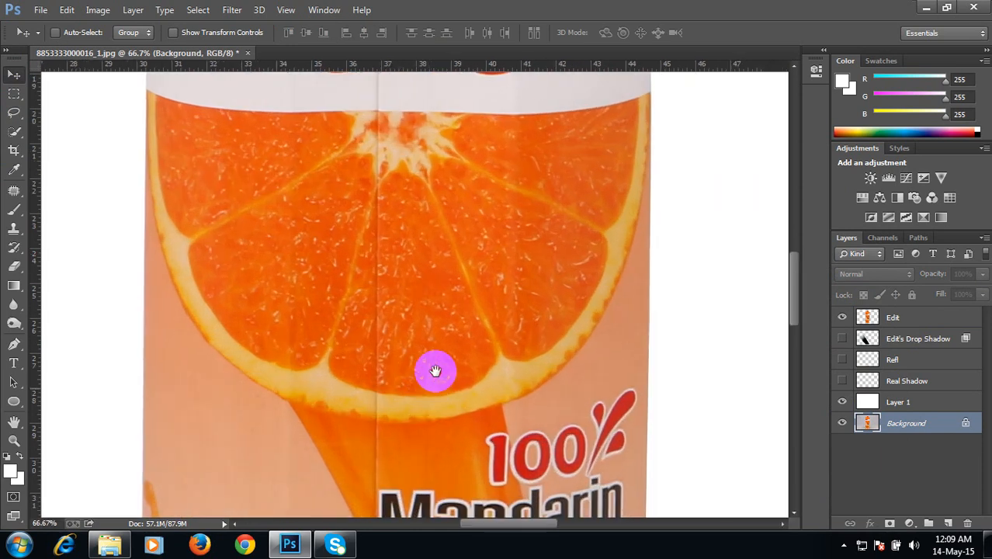
{"action": "scroll", "coordinate": [436, 369], "scroll_direction": "down", "scroll_amount": 15}
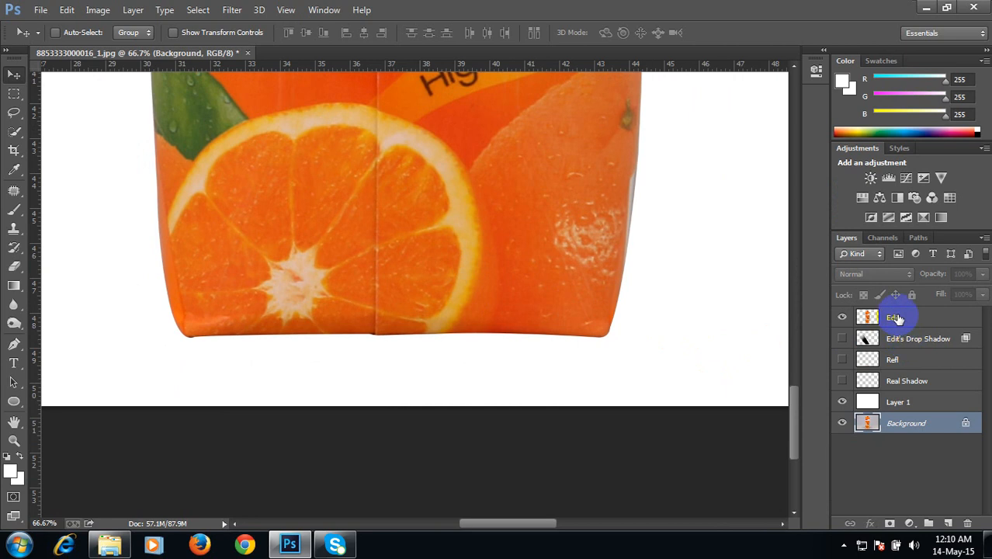
{"action": "left_click", "coordinate": [894, 317]}
{"action": "left_click", "coordinate": [903, 338]}
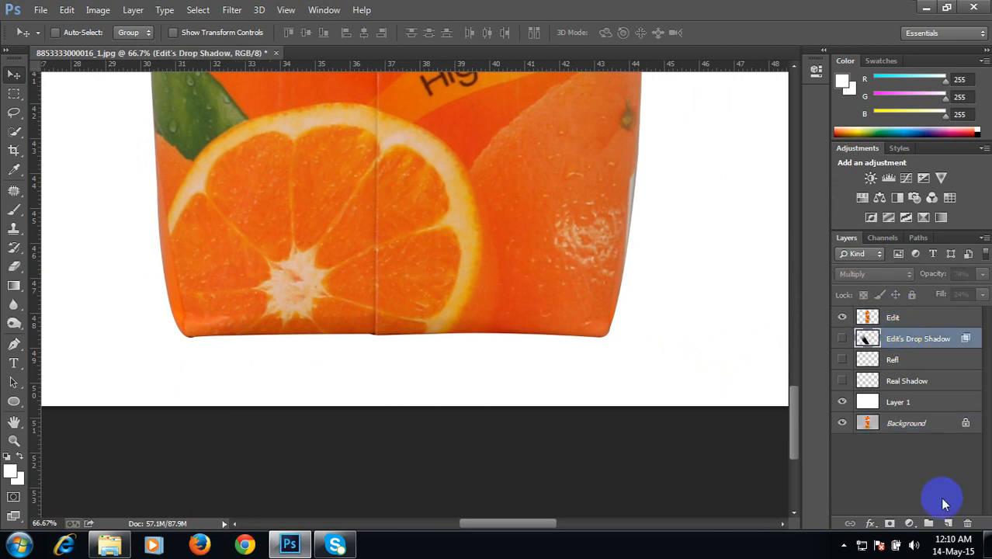
{"action": "left_click", "coordinate": [948, 522]}
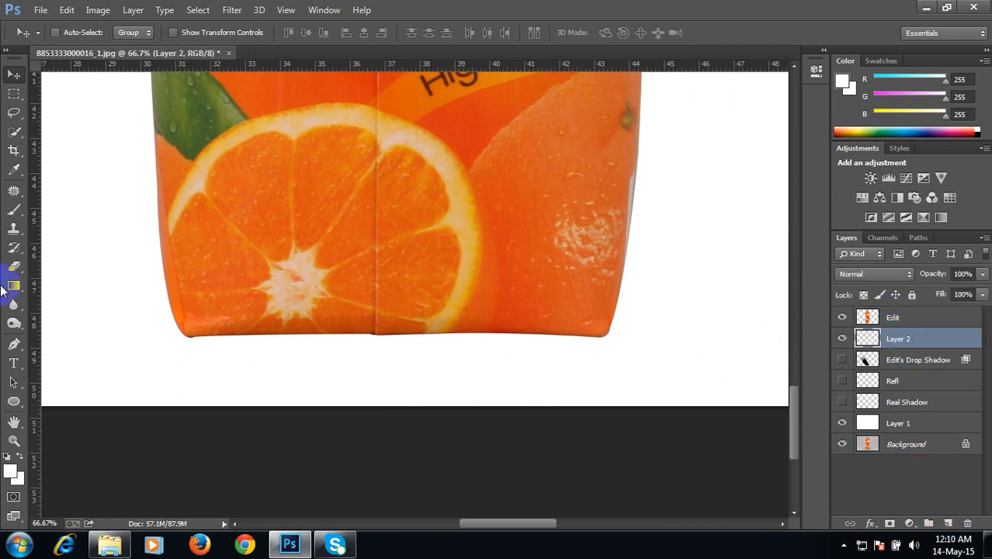
Step: Trace a Pen path along the carton's bottom edge to outline a contact shadow strip
{"action": "left_click", "coordinate": [14, 343]}
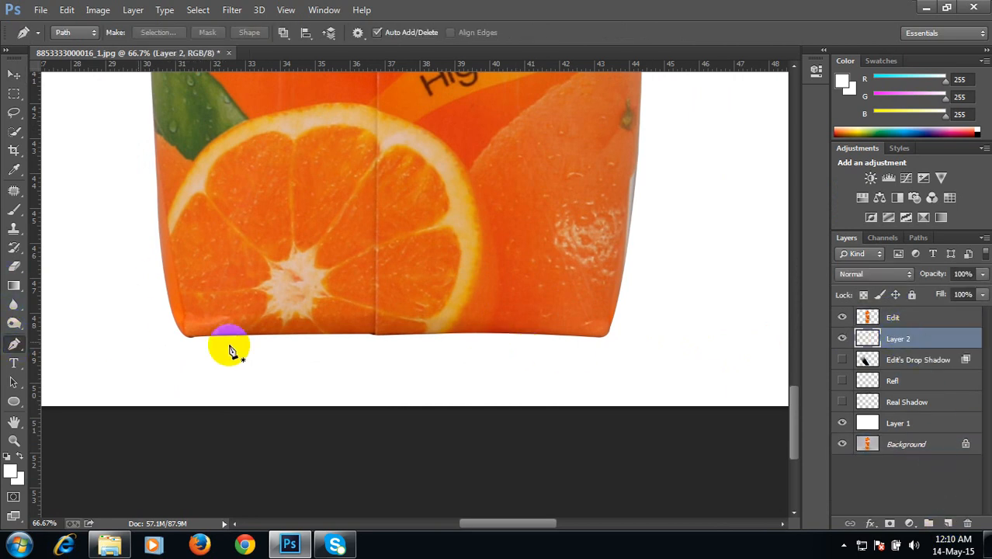
{"action": "left_click", "coordinate": [442, 324]}
{"action": "left_click_drag", "start_coordinate": [500, 322], "coordinate": [589, 342]}
{"action": "left_click", "coordinate": [606, 322]}
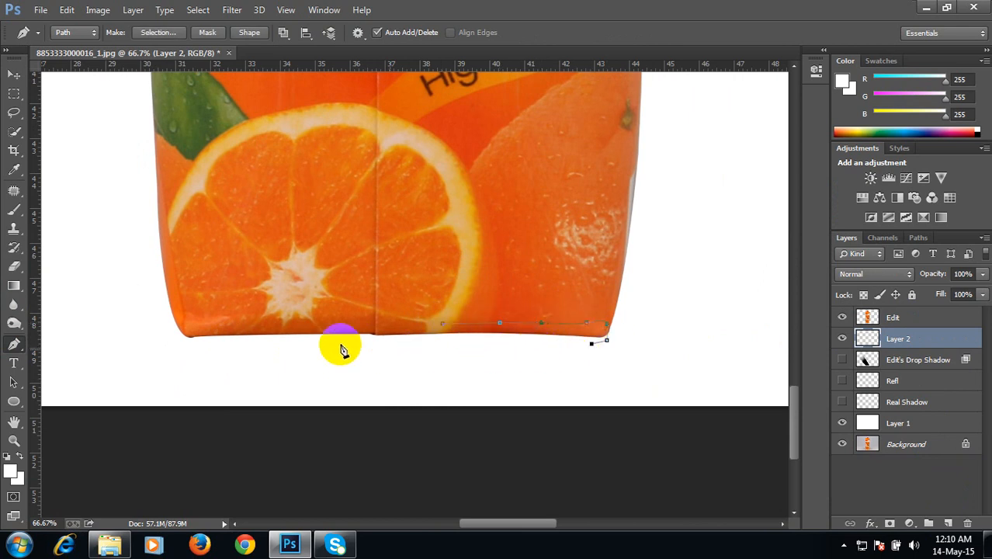
{"action": "left_click", "coordinate": [268, 342]}
{"action": "left_click", "coordinate": [191, 342]}
{"action": "left_click", "coordinate": [173, 334]}
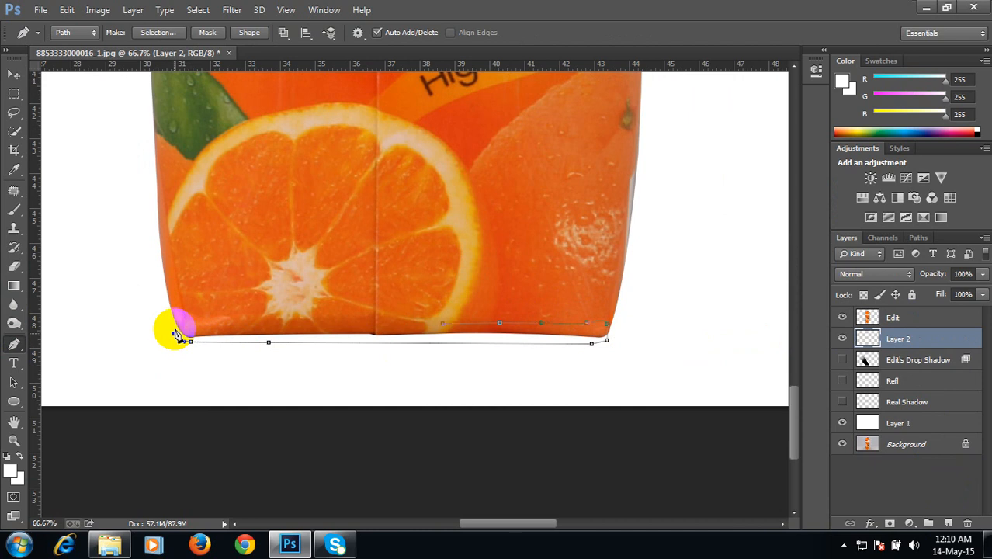
{"action": "left_click_drag", "start_coordinate": [180, 322], "coordinate": [196, 322]}
{"action": "left_click", "coordinate": [294, 320]}
{"action": "left_click", "coordinate": [308, 320]}
{"action": "left_click", "coordinate": [360, 318]}
{"action": "left_click", "coordinate": [365, 317]}
{"action": "left_click", "coordinate": [442, 323]}
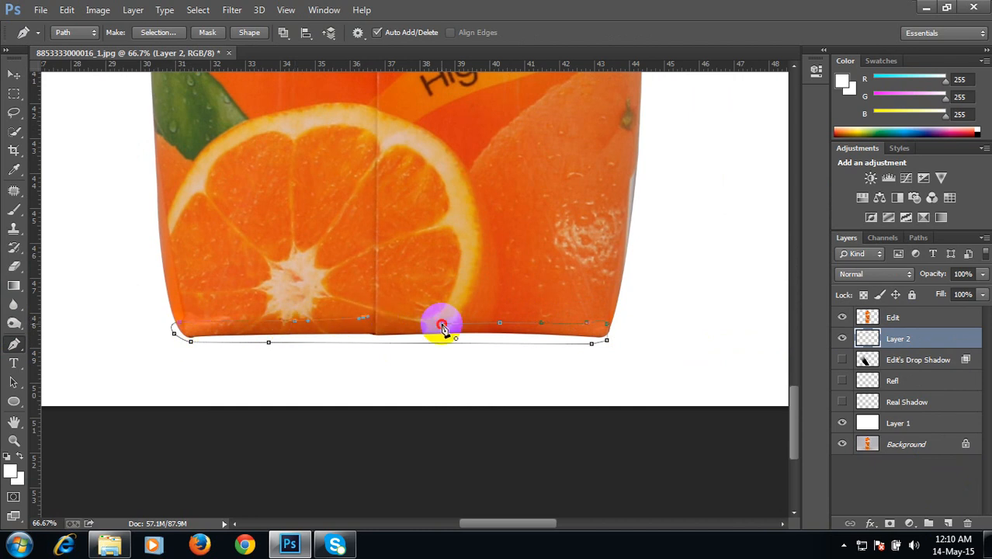
Step: Convert the path into a selection with a feather radius of 0 pixels
{"action": "right_click", "coordinate": [380, 336]}
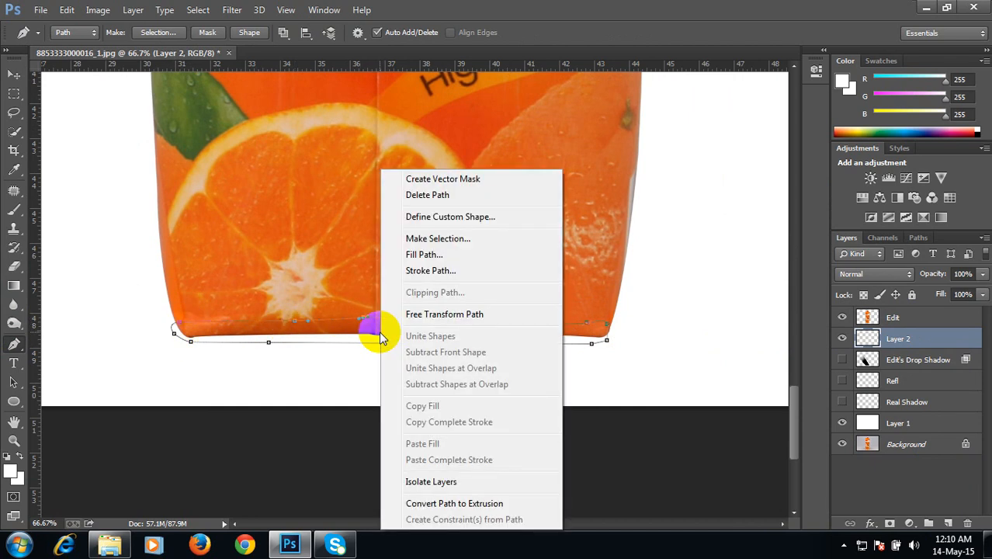
{"action": "left_click", "coordinate": [446, 231]}
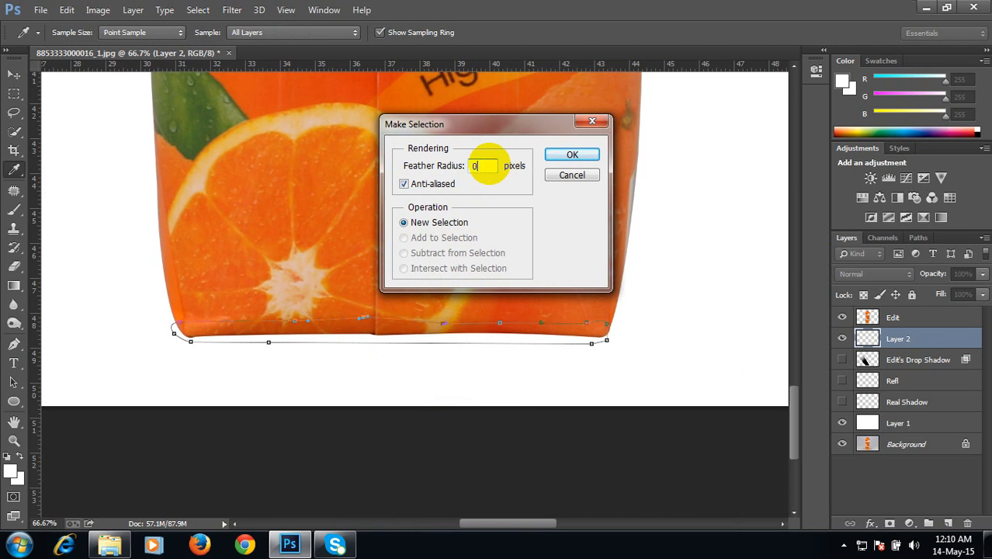
{"action": "left_click", "coordinate": [575, 155]}
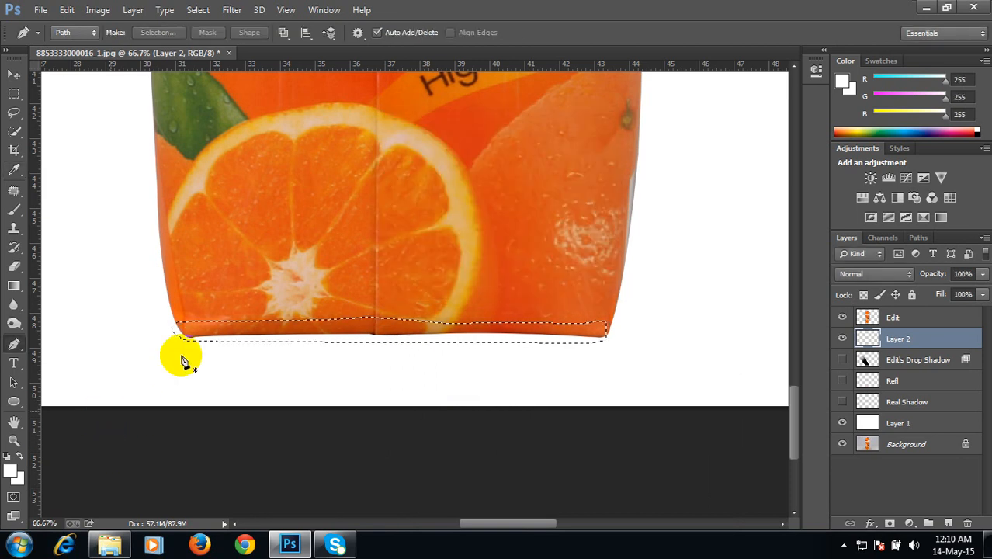
Step: Set the foreground color to near-black, fill the selection on the new layer with the Paint Bucket, and deselect
{"action": "left_click", "coordinate": [11, 470]}
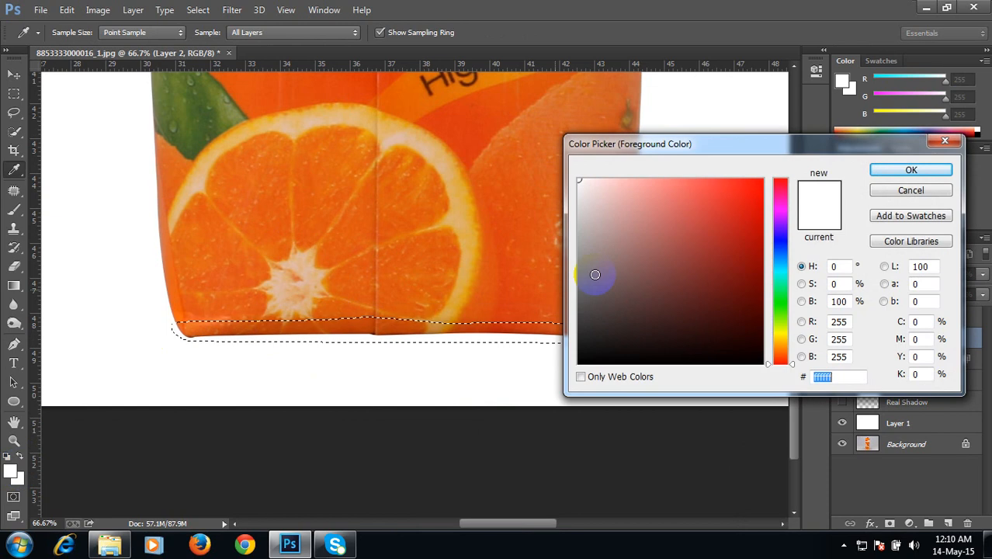
{"action": "left_click", "coordinate": [580, 358]}
{"action": "left_click", "coordinate": [898, 172]}
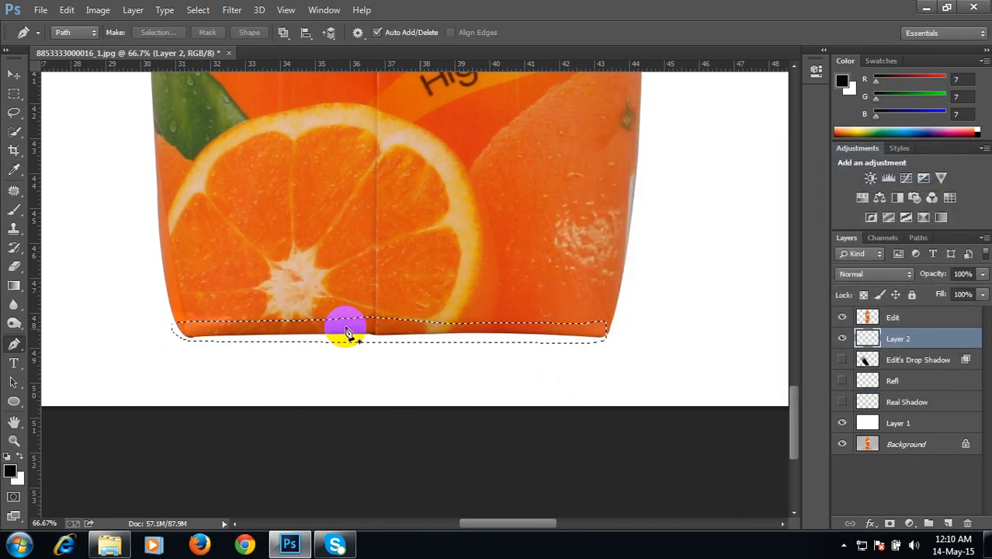
{"action": "left_click", "coordinate": [11, 287]}
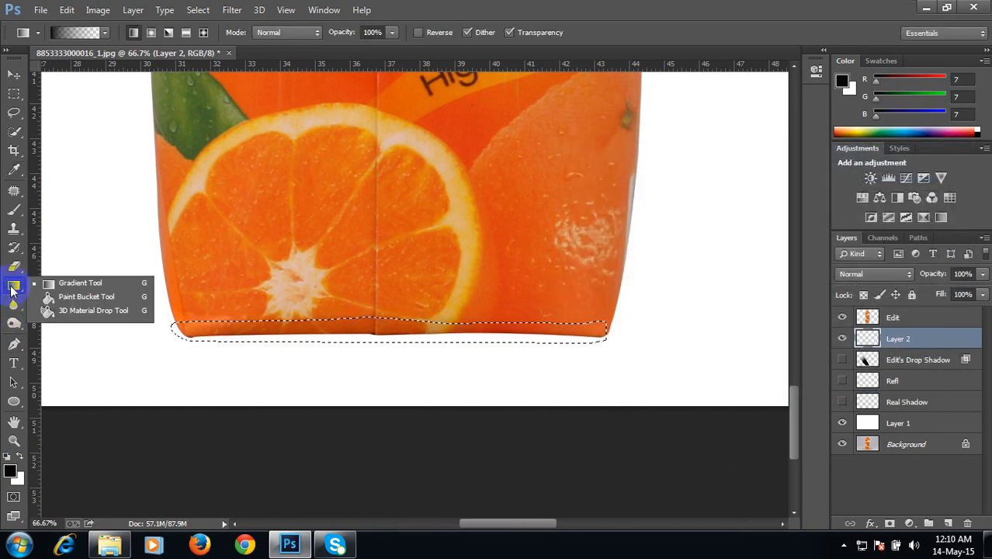
{"action": "left_click", "coordinate": [88, 298]}
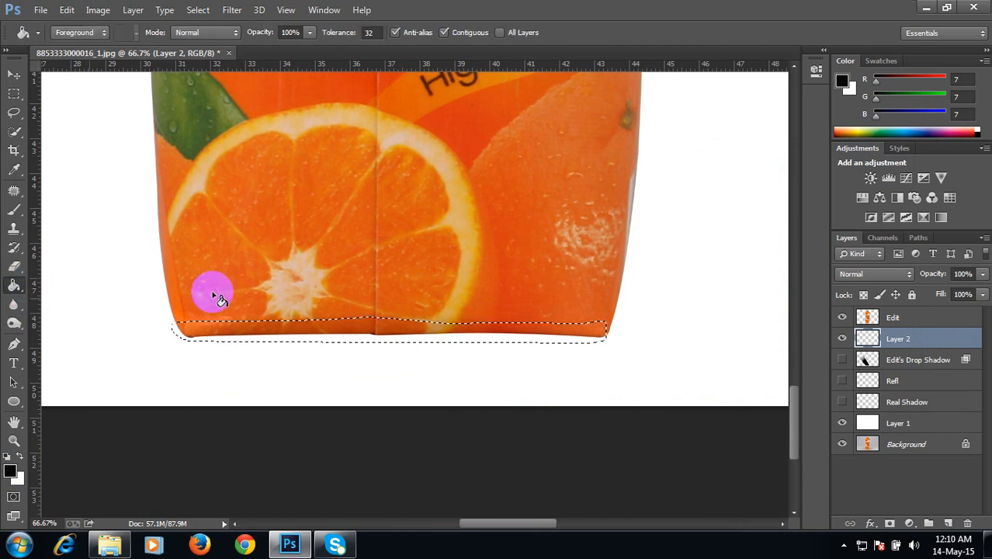
{"action": "left_click", "coordinate": [342, 327]}
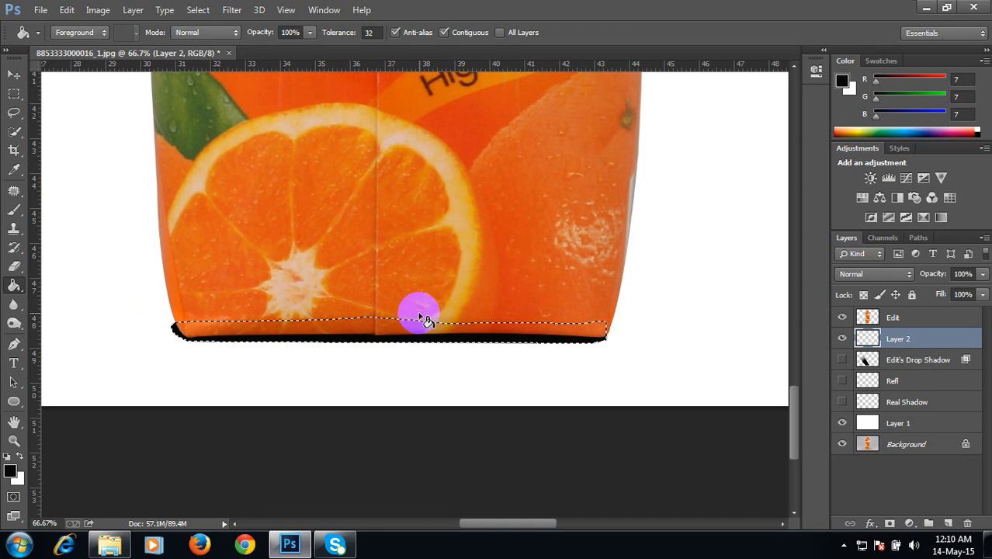
{"action": "key", "text": "ctrl+d"}
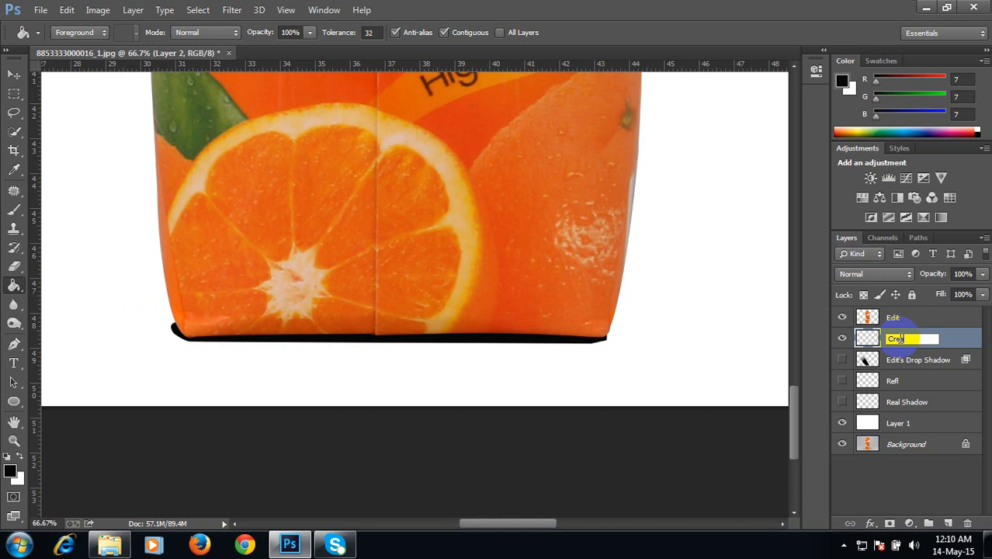
Step: Rename the new layer as Creat
{"action": "key", "text": "Return"}
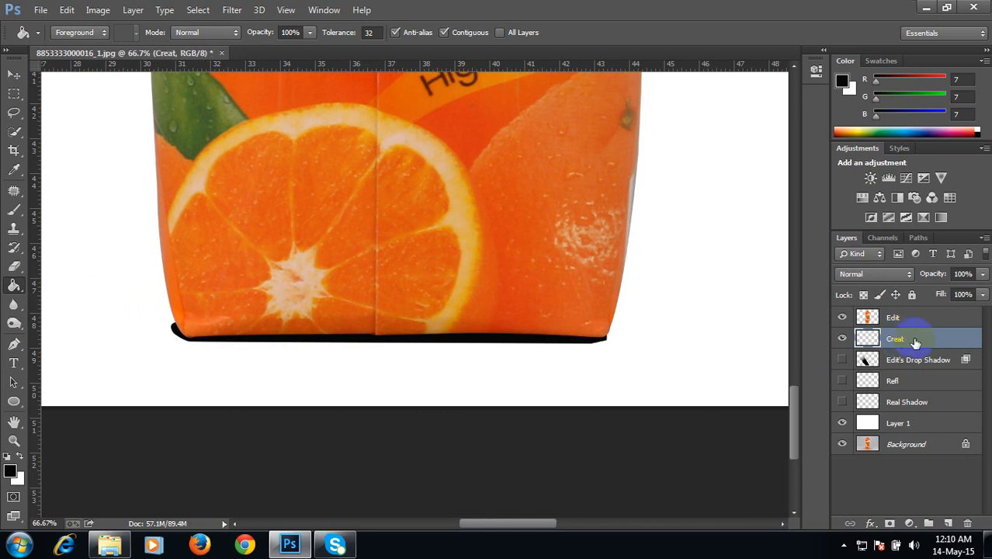
{"action": "double_click", "coordinate": [919, 341]}
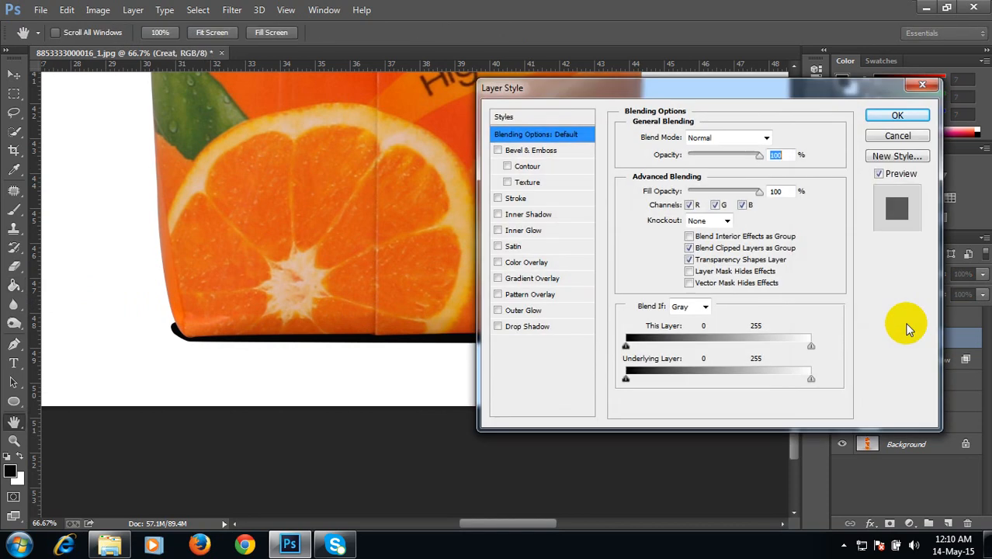
{"action": "left_click", "coordinate": [920, 84]}
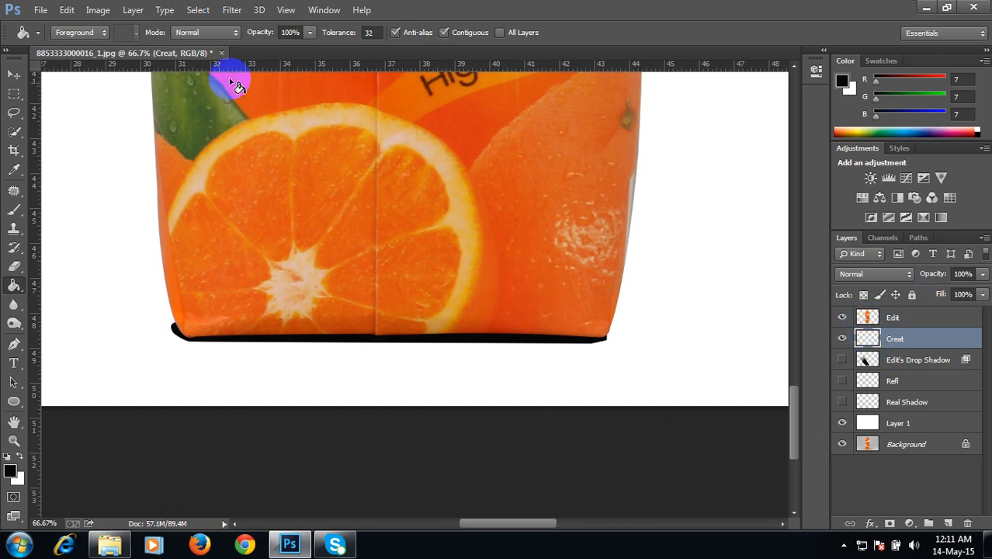
Step: Apply a Gaussian Blur with a radius of 27.8 pixels to the Creat layer
{"action": "left_click", "coordinate": [234, 11]}
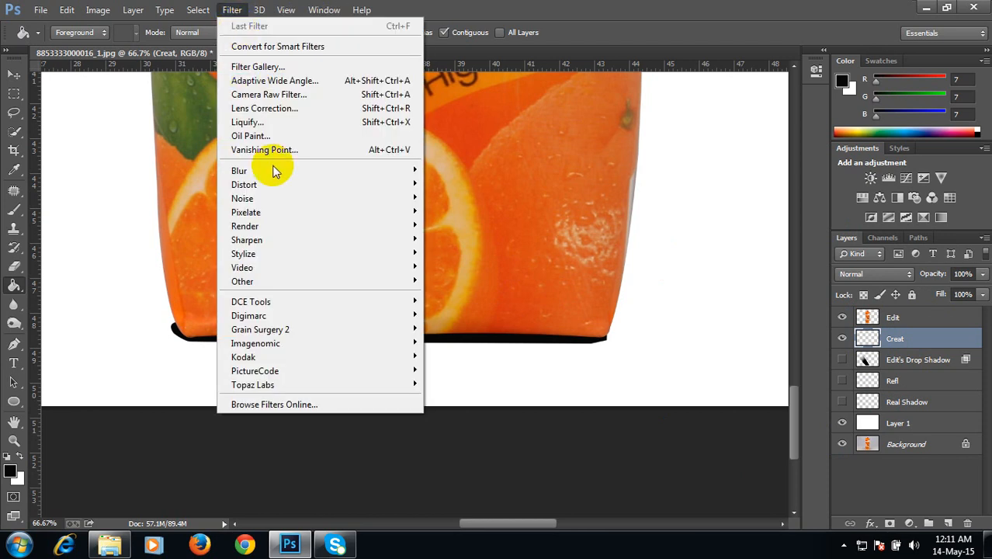
{"action": "mouse_move", "coordinate": [333, 173]}
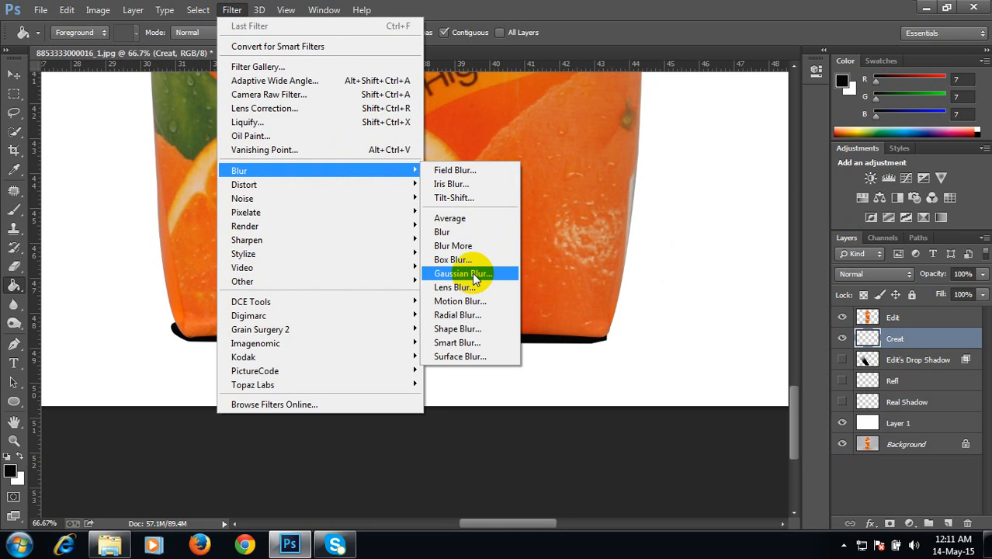
{"action": "left_click", "coordinate": [468, 273]}
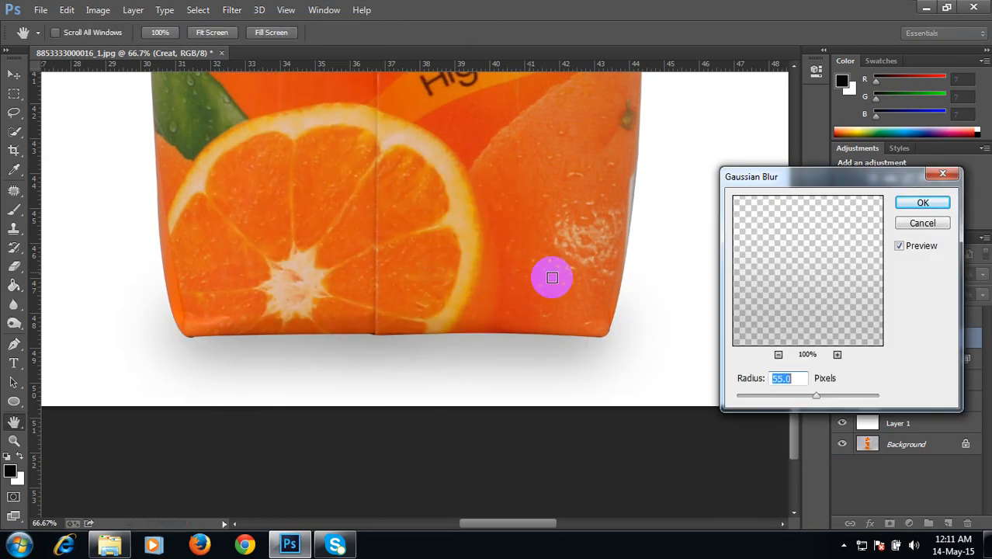
{"action": "mouse_move", "coordinate": [816, 396]}
{"action": "left_mouse_down"}
{"action": "mouse_move", "coordinate": [742, 381]}
{"action": "mouse_move", "coordinate": [806, 397]}
{"action": "left_mouse_up"}
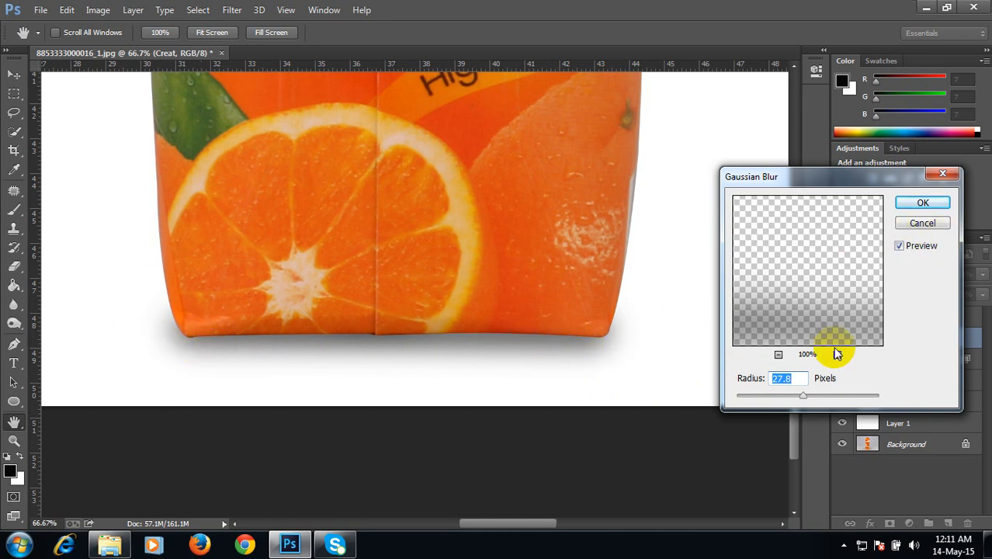
{"action": "left_click", "coordinate": [923, 202]}
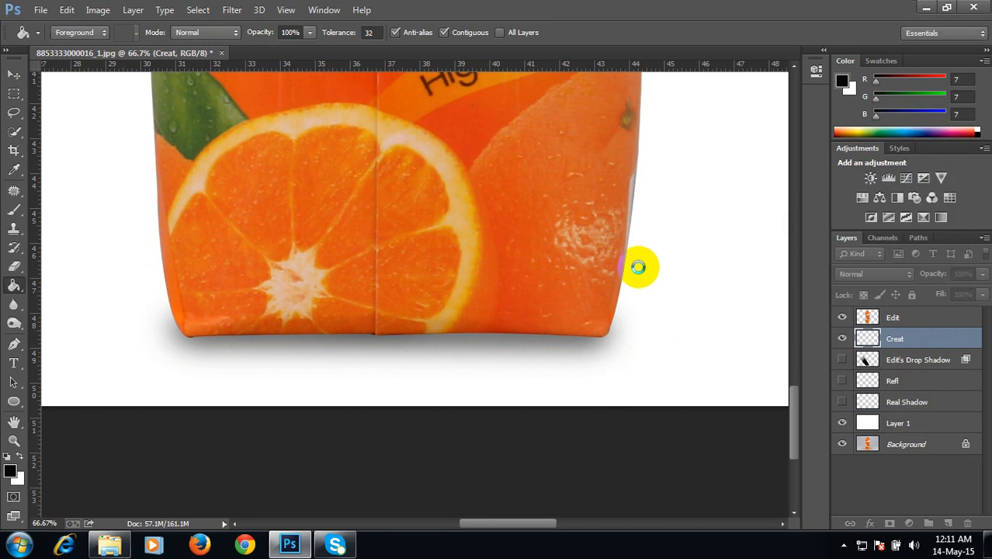
Step: Set the Creat layer's opacity to 84%
{"action": "key", "text": "ctrl+z"}
{"action": "key", "text": "ctrl+minus"}
{"action": "key", "text": "ctrl+minus"}
{"action": "key", "text": "ctrl+minus"}
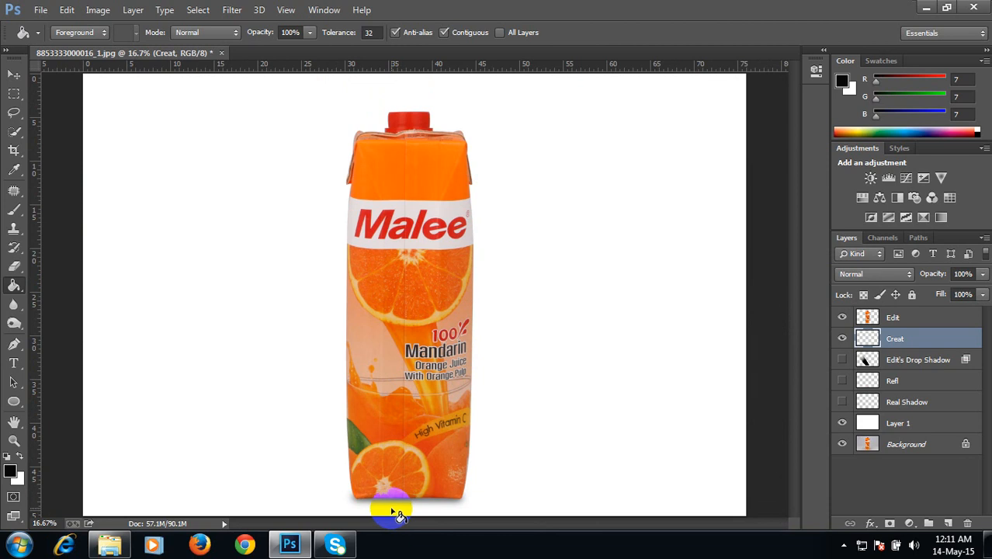
{"action": "left_click", "coordinate": [982, 274]}
{"action": "left_click_drag", "start_coordinate": [981, 293], "coordinate": [970, 292]}
{"action": "left_click", "coordinate": [866, 479]}
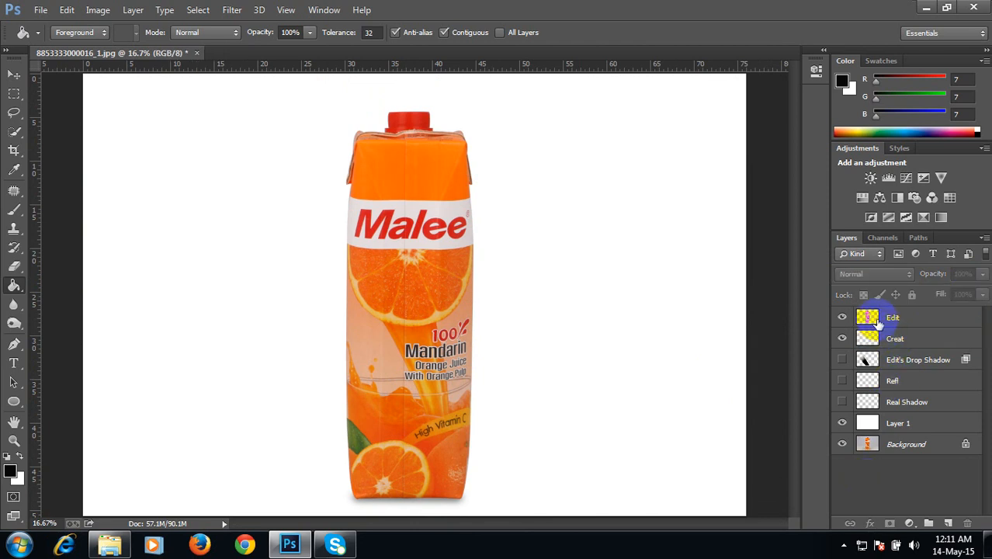
Step: Toggle the visibility of the Creat, Edit's Drop Shadow, Refl and Real Shadow layers to compare the shadow effects
{"action": "left_click", "coordinate": [873, 317]}
{"action": "left_click", "coordinate": [877, 339]}
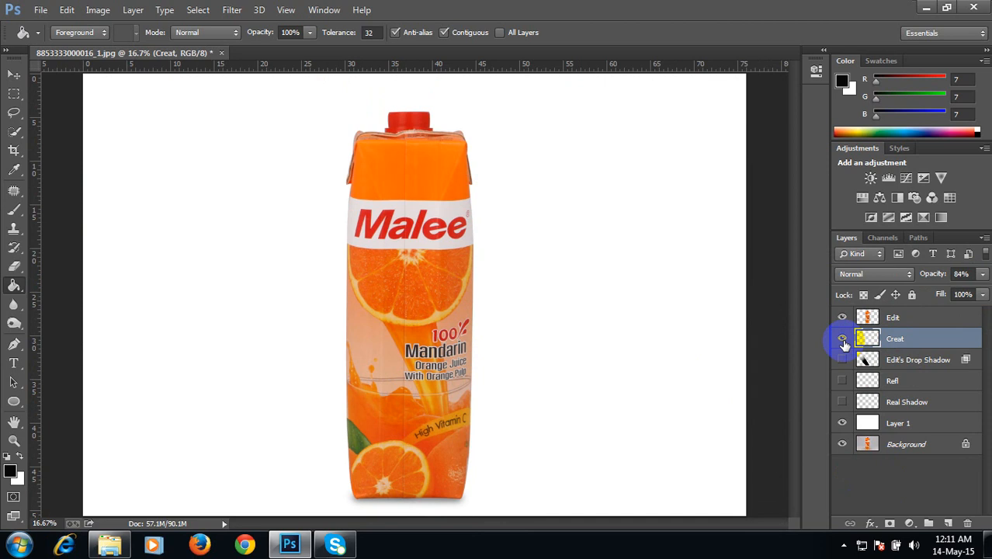
{"action": "left_click", "coordinate": [842, 338]}
{"action": "left_click", "coordinate": [842, 338]}
{"action": "left_click", "coordinate": [842, 339]}
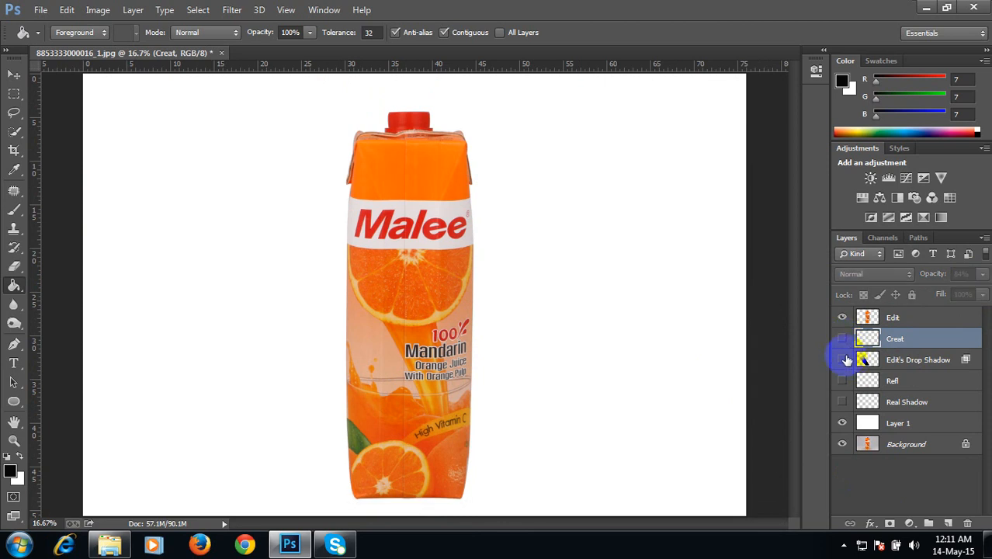
{"action": "left_click", "coordinate": [842, 361]}
{"action": "left_click", "coordinate": [842, 361]}
{"action": "left_click", "coordinate": [842, 381]}
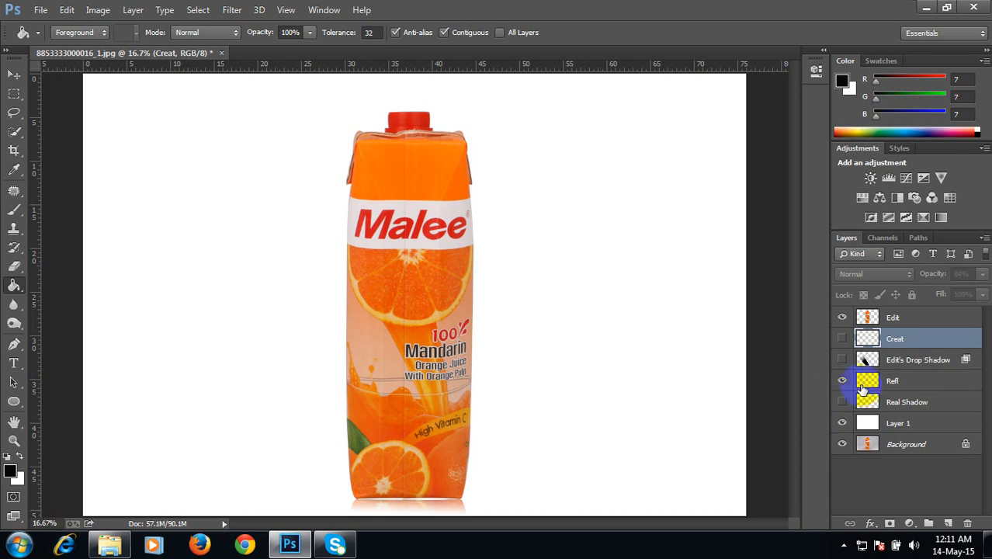
{"action": "left_click", "coordinate": [842, 379]}
{"action": "left_click", "coordinate": [842, 404]}
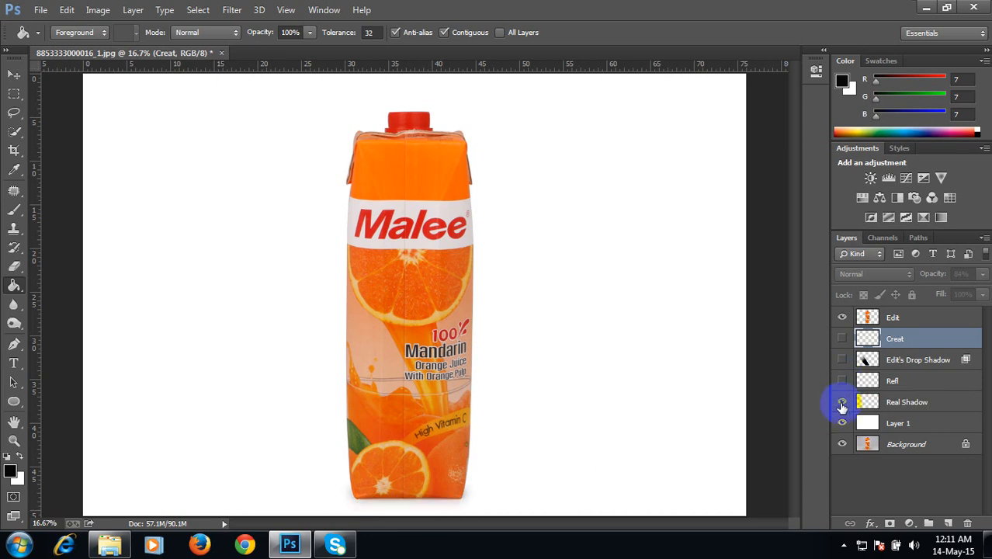
{"action": "left_click", "coordinate": [842, 404]}
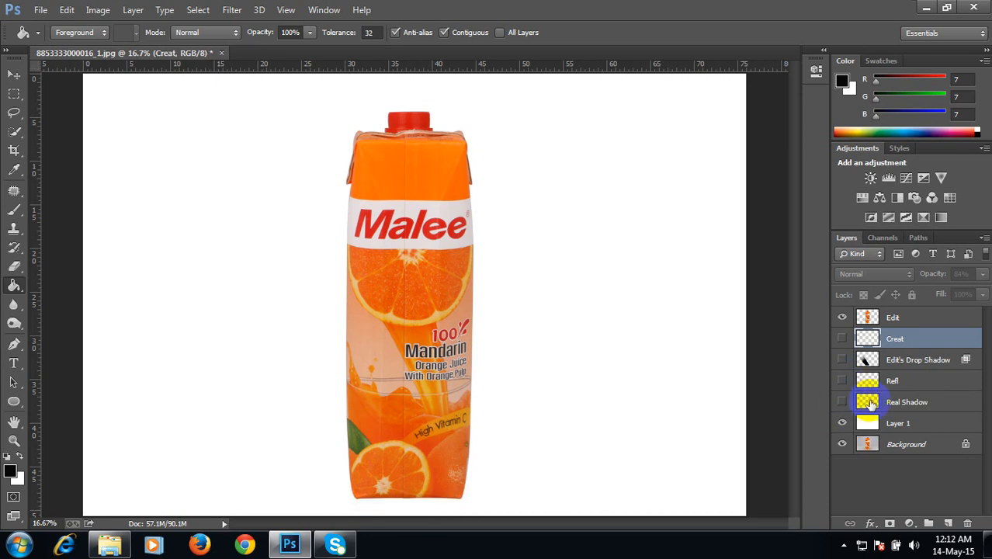
Step: Try to drag the Real Shadow layer up to the top of the layer stack
{"action": "left_click", "coordinate": [867, 401]}
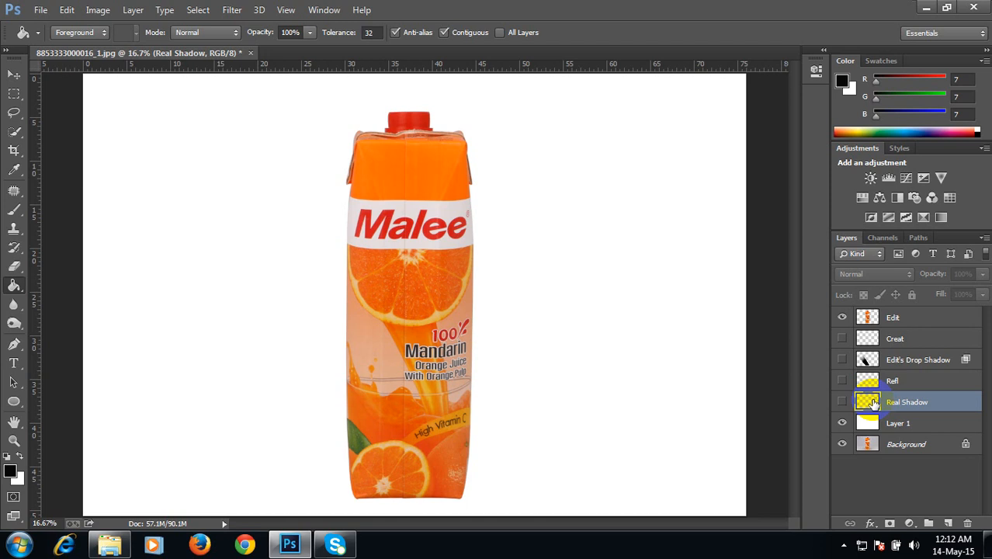
{"action": "left_click_drag", "start_coordinate": [873, 402], "coordinate": [873, 316]}
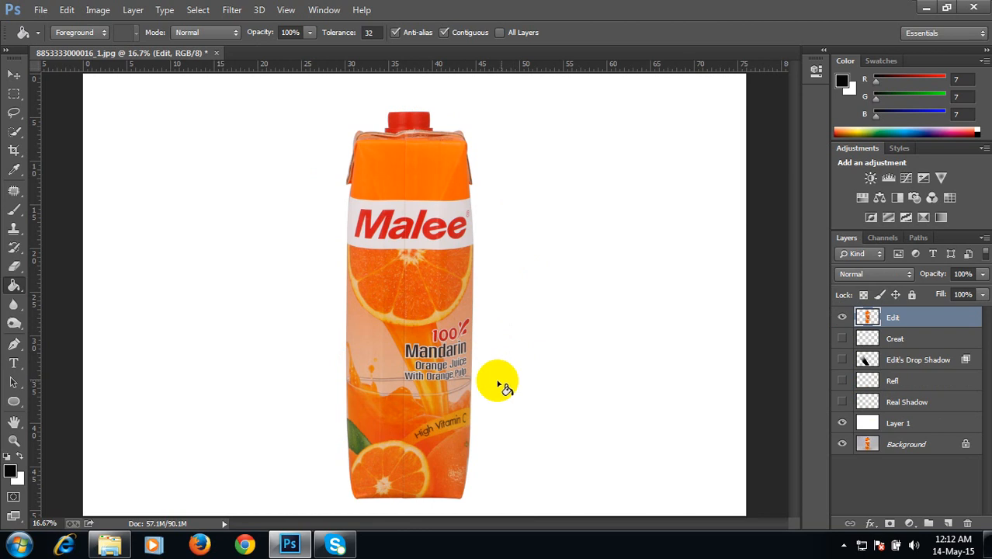
Step: Sharpen the Edit layer with Unsharp Mask at an Amount of 70% and a Radius of 7.6 pixels
{"action": "left_click", "coordinate": [395, 218]}
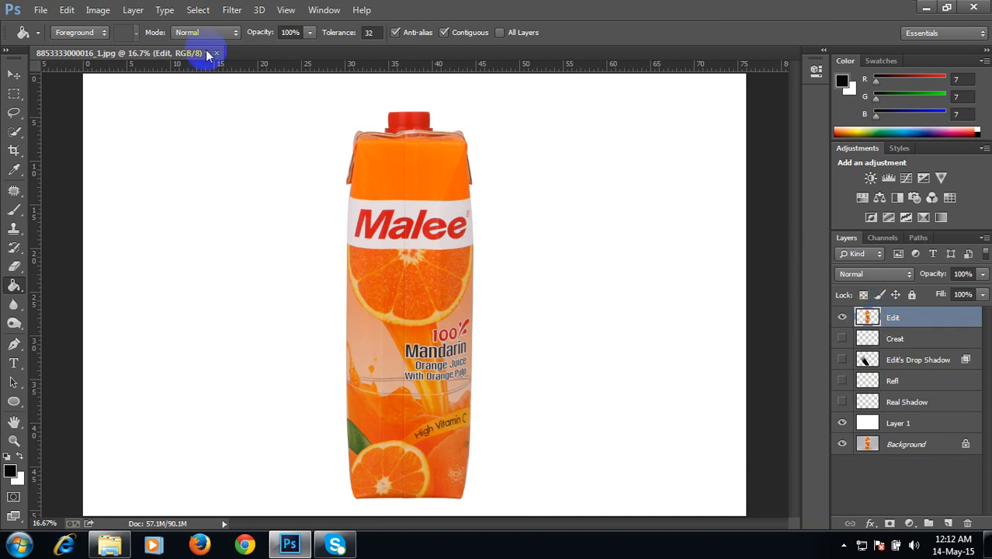
{"action": "left_click", "coordinate": [232, 10]}
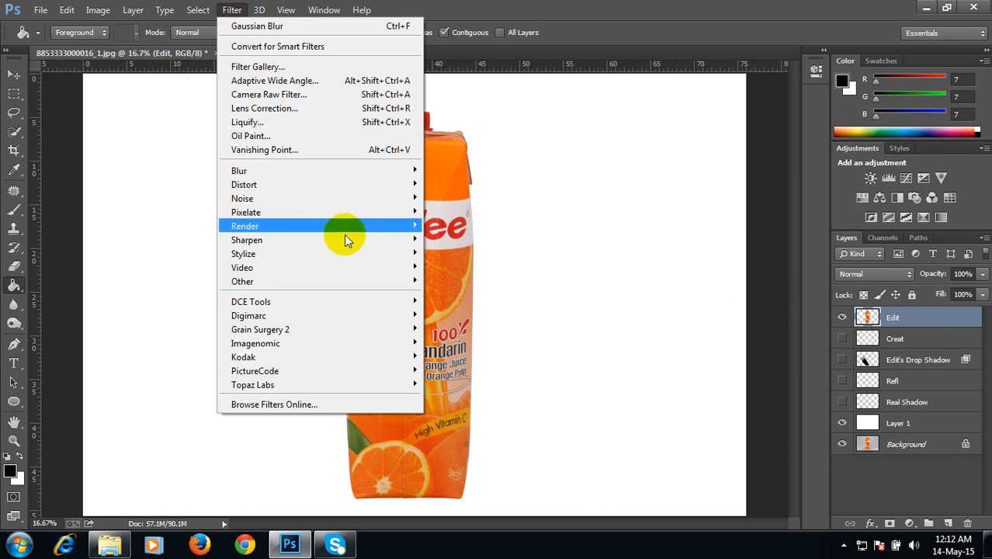
{"action": "mouse_move", "coordinate": [380, 239]}
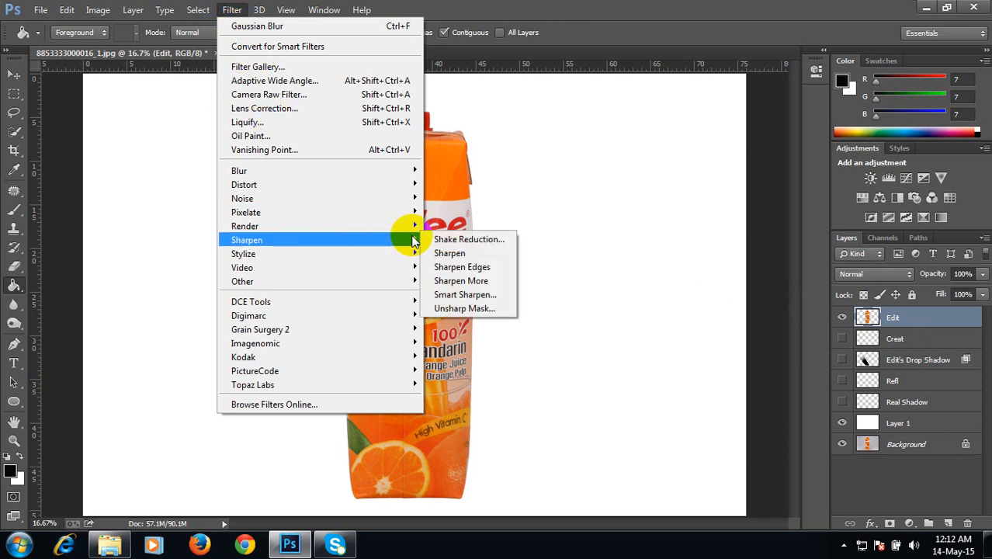
{"action": "left_click", "coordinate": [466, 309]}
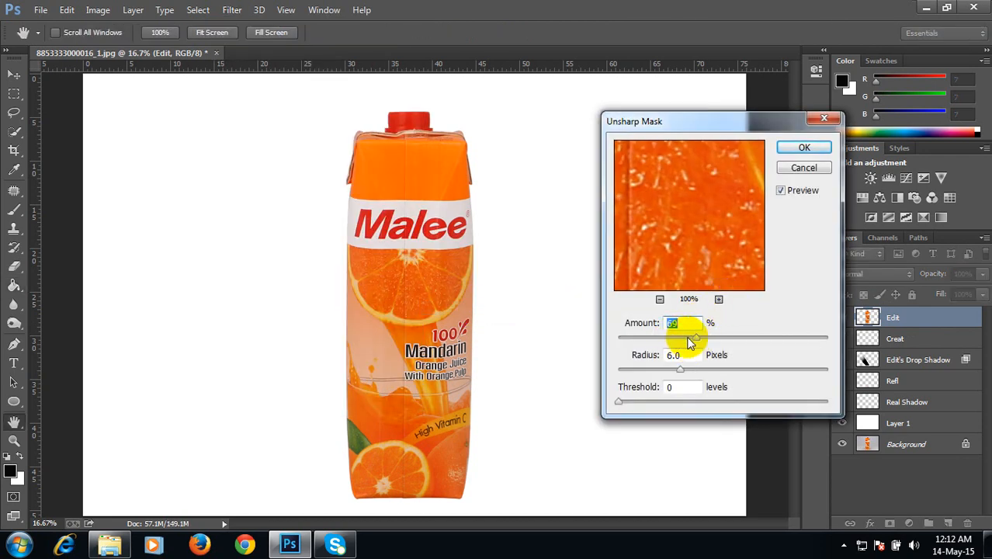
{"action": "left_click_drag", "start_coordinate": [696, 339], "coordinate": [698, 339]}
{"action": "type", "text": "70"}
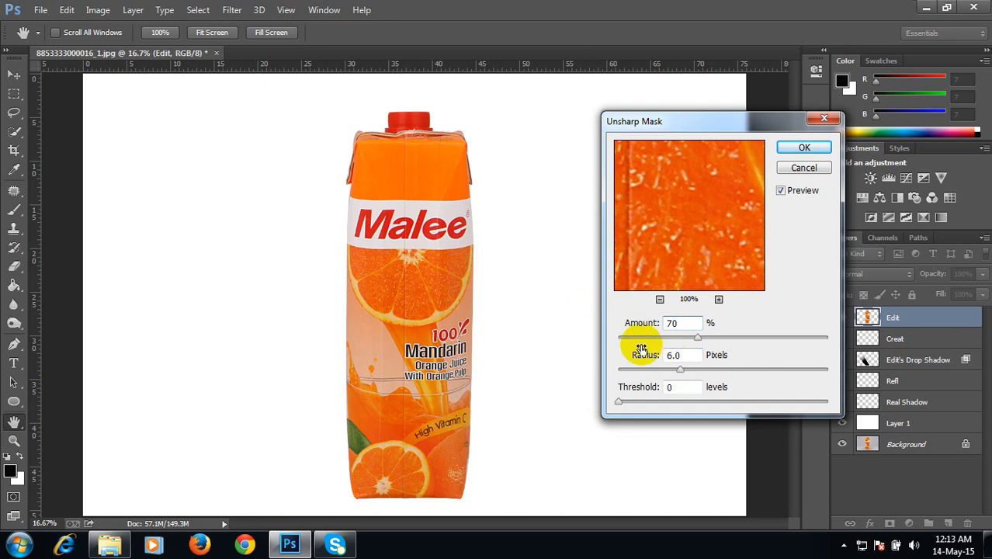
{"action": "left_click_drag", "start_coordinate": [680, 368], "coordinate": [689, 368]}
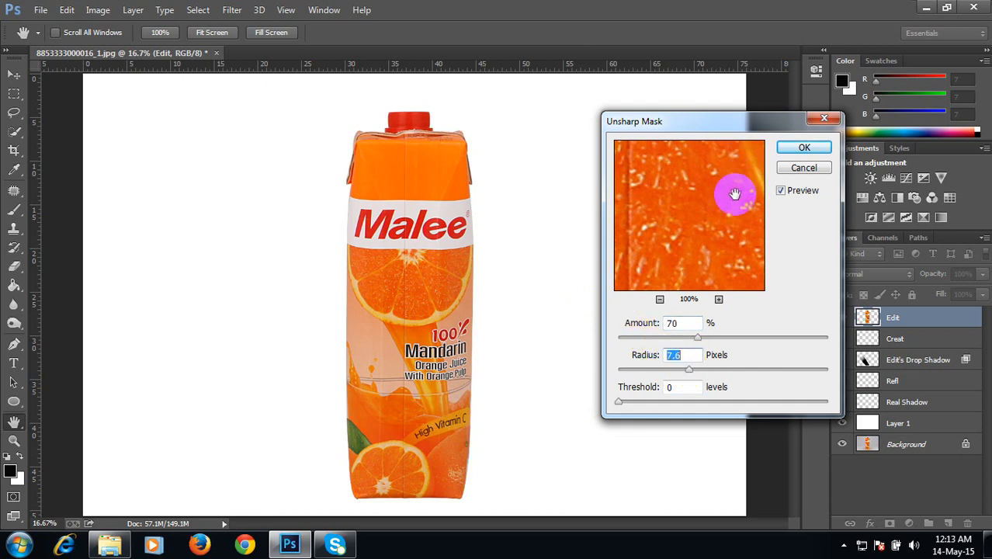
{"action": "left_click_drag", "start_coordinate": [729, 200], "coordinate": [694, 211]}
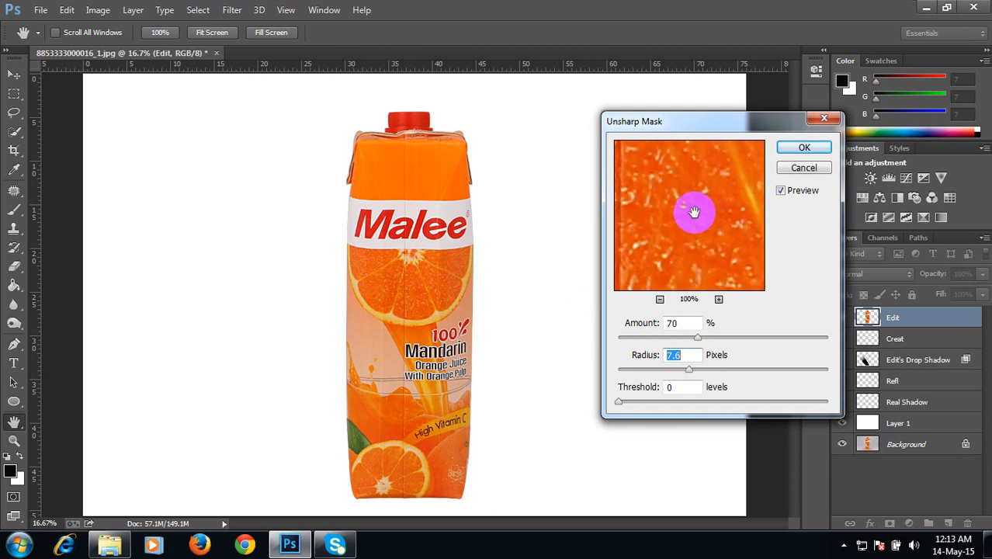
{"action": "left_click_drag", "start_coordinate": [693, 211], "coordinate": [672, 243]}
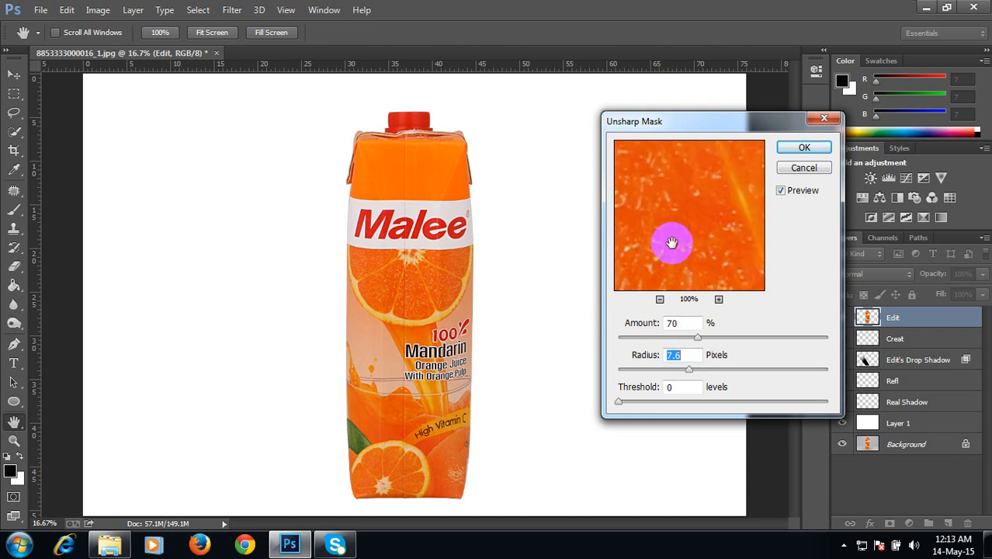
{"action": "mouse_move", "coordinate": [671, 243]}
{"action": "left_mouse_down"}
{"action": "mouse_move", "coordinate": [688, 199]}
{"action": "mouse_move", "coordinate": [699, 206]}
{"action": "mouse_move", "coordinate": [694, 216]}
{"action": "left_mouse_up"}
{"action": "left_click", "coordinate": [804, 147]}
{"action": "left_click", "coordinate": [387, 286]}
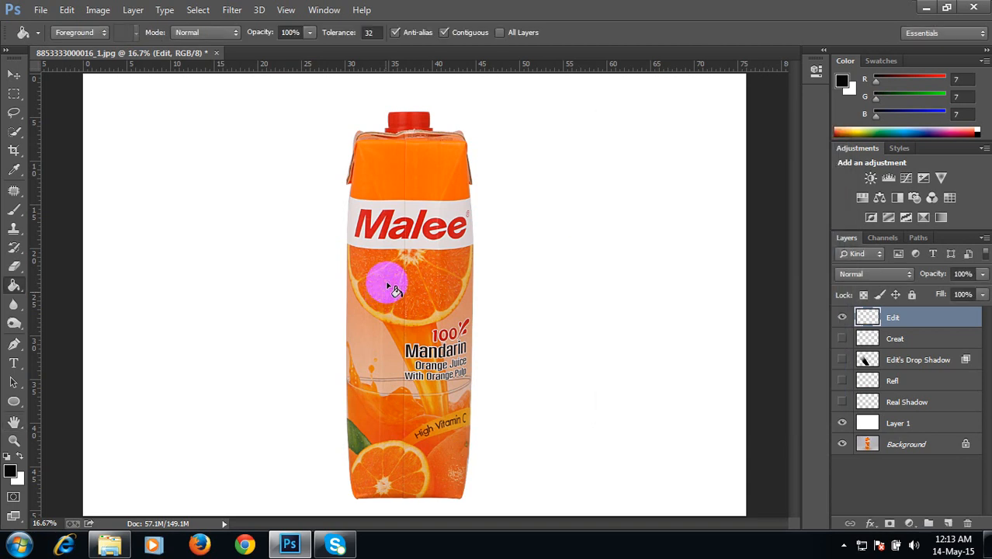
{"action": "left_click", "coordinate": [426, 259]}
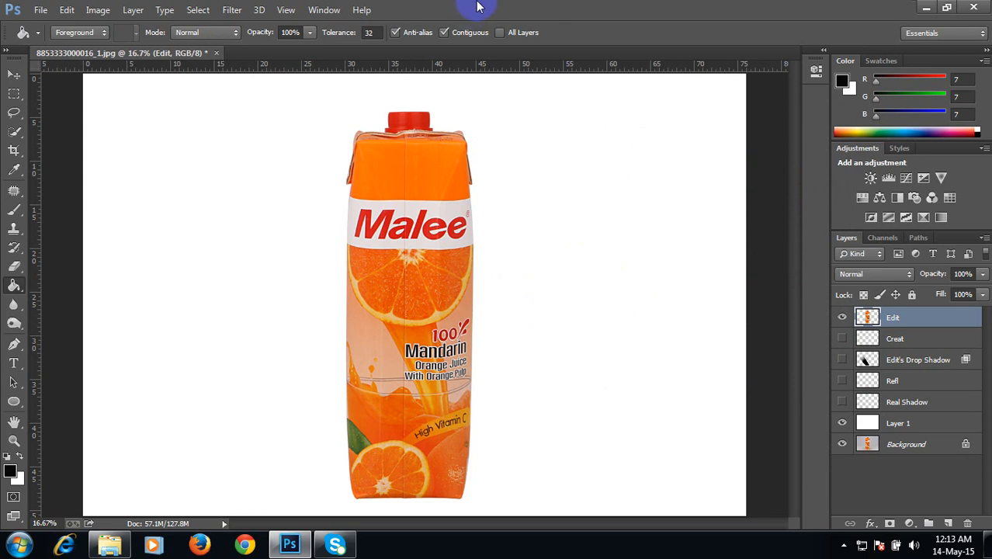
{"action": "key", "text": "v"}
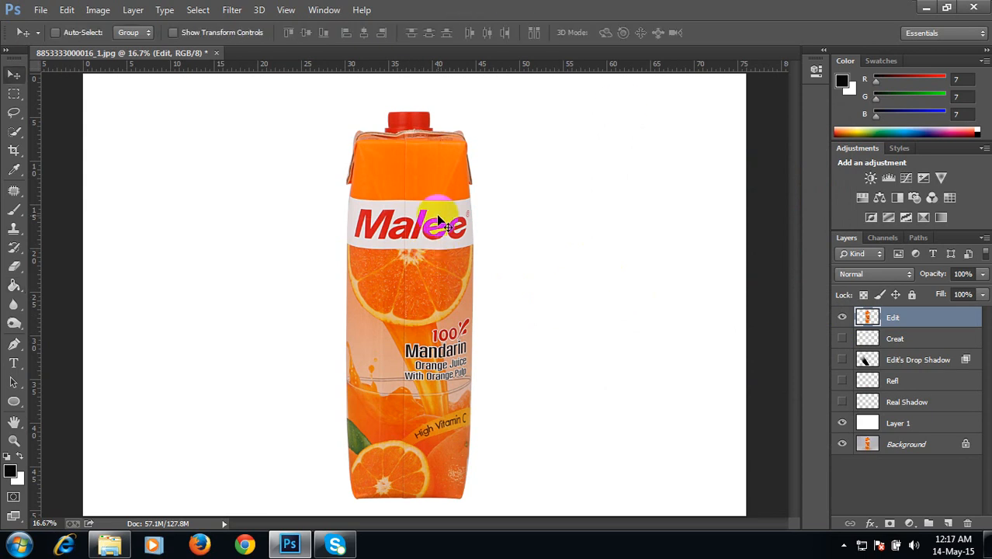
{"action": "left_click", "coordinate": [13, 150]}
{"action": "left_click", "coordinate": [153, 32]}
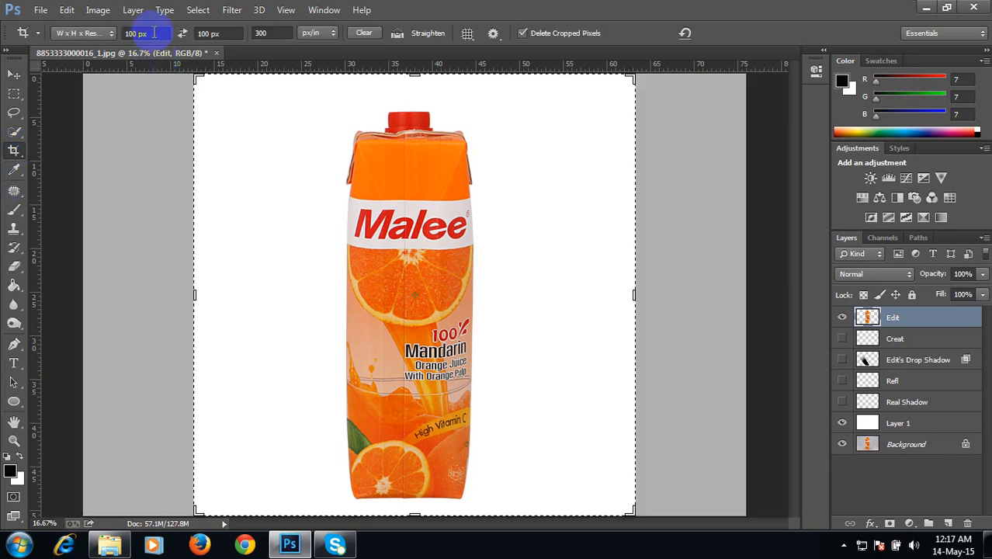
{"action": "left_click_drag", "start_coordinate": [154, 33], "coordinate": [33, 29]}
{"action": "key", "text": "BackSpace"}
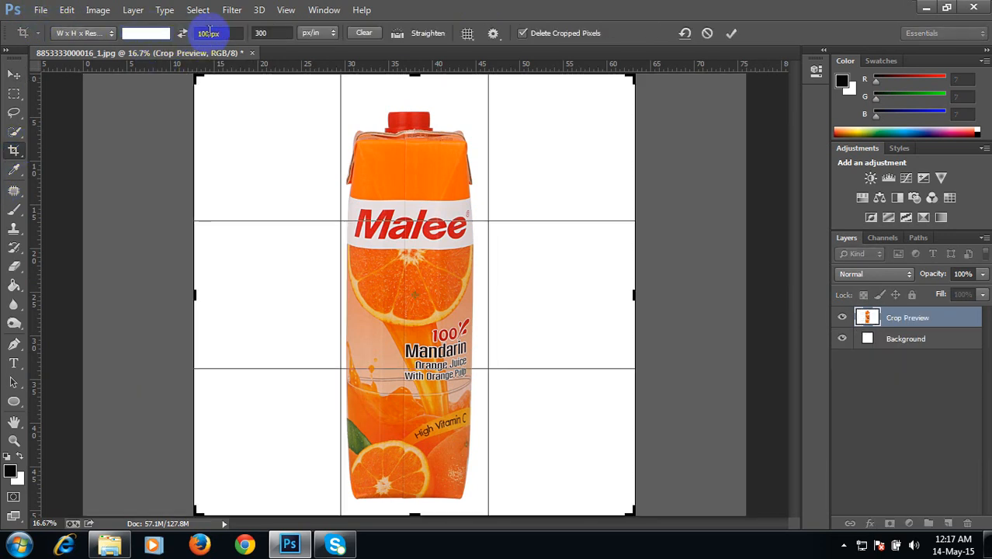
{"action": "key", "text": "BackSpace"}
{"action": "left_click", "coordinate": [15, 72]}
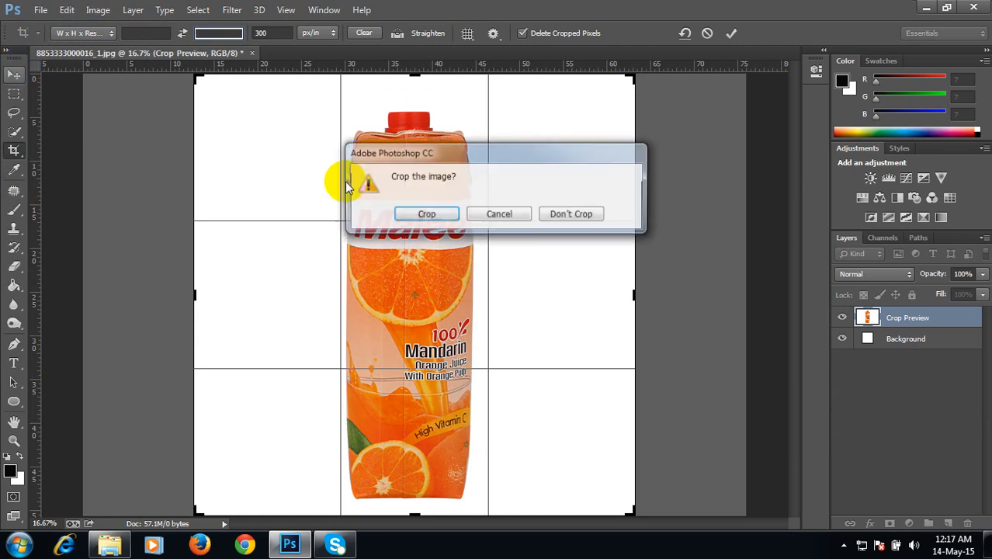
{"action": "left_click", "coordinate": [566, 213]}
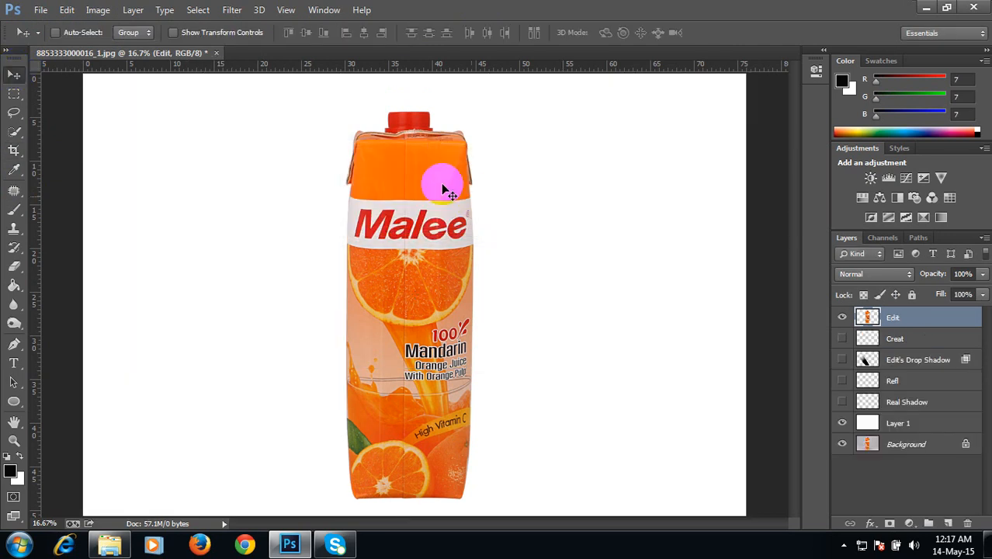
{"action": "left_click", "coordinate": [388, 111]}
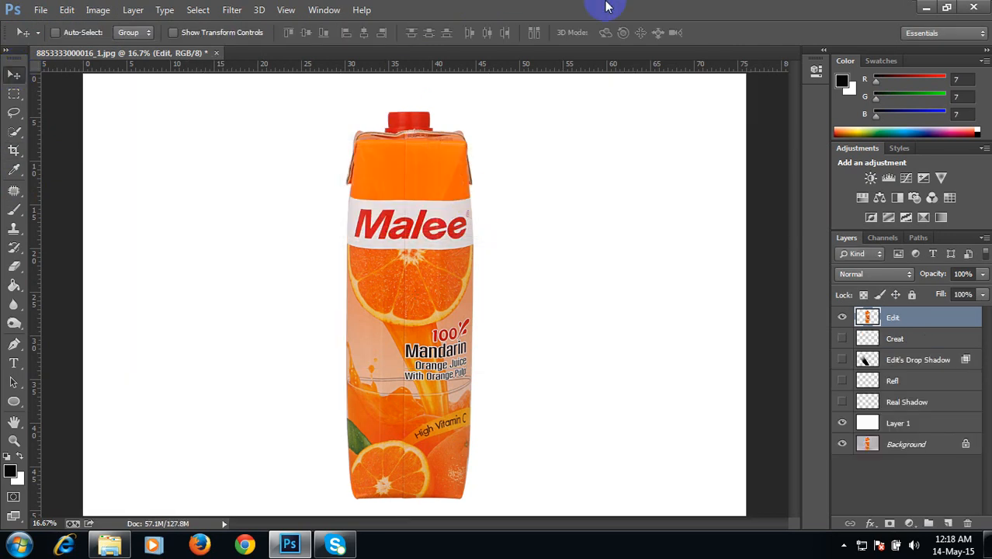
Step: Try to save the image as a JPEG file
{"action": "left_click", "coordinate": [40, 11]}
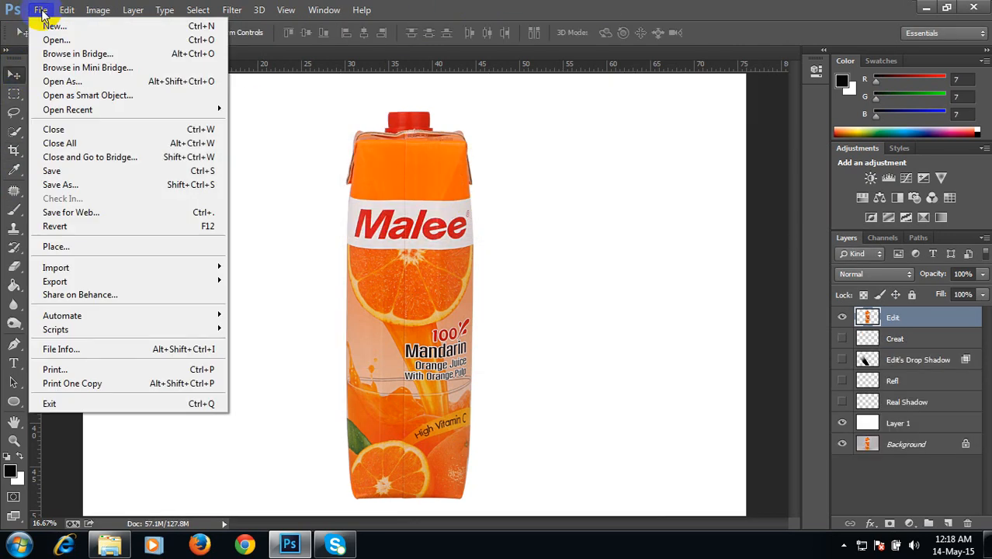
{"action": "left_click", "coordinate": [81, 185]}
{"action": "left_click", "coordinate": [197, 391]}
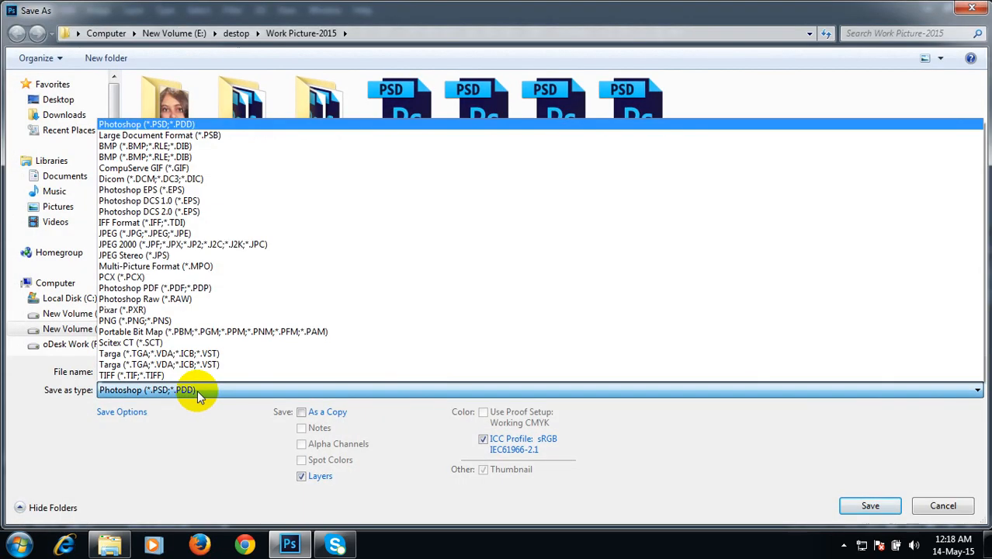
{"action": "left_click", "coordinate": [184, 234]}
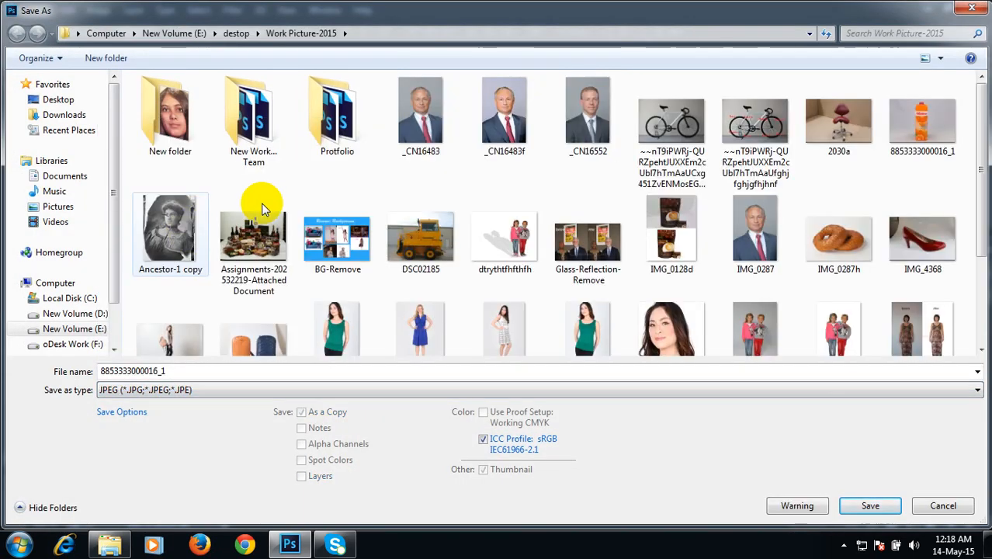
{"action": "left_click", "coordinate": [942, 506]}
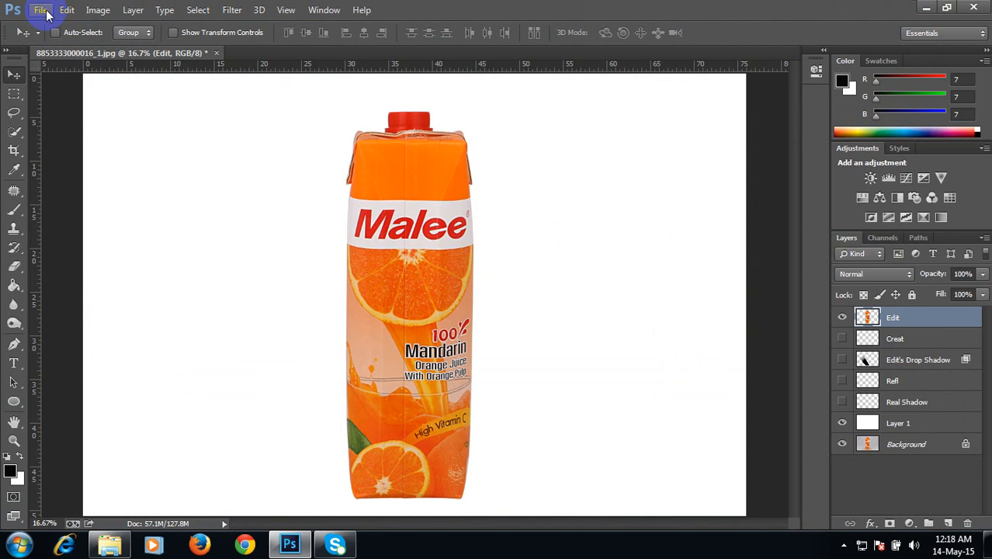
Step: Try to save the image for web as a JPEG at Very High quality
{"action": "left_click", "coordinate": [40, 10]}
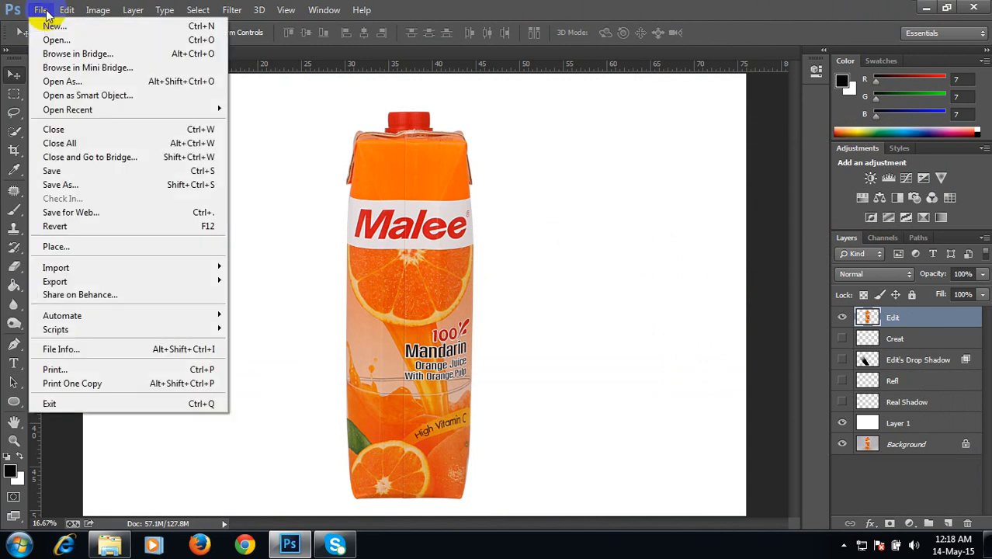
{"action": "left_click", "coordinate": [90, 212]}
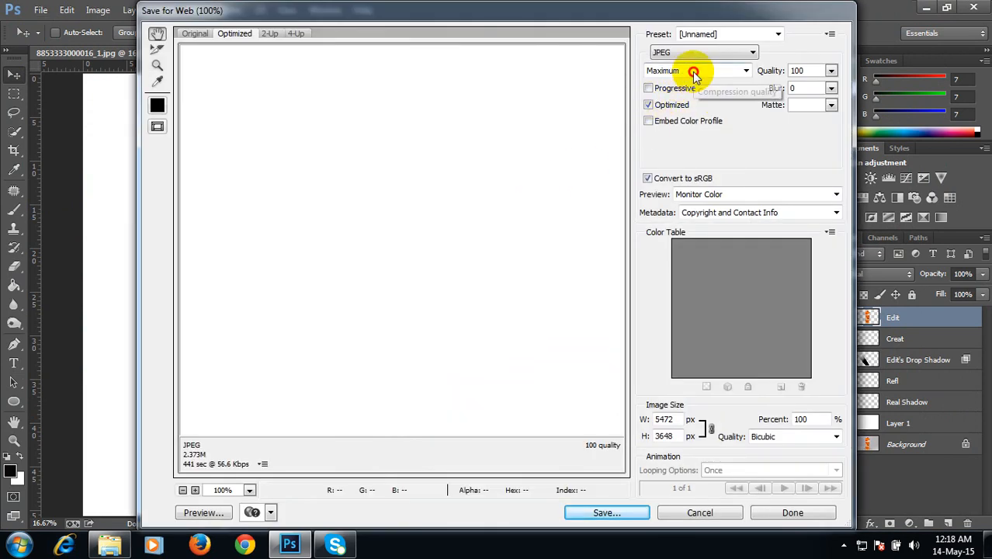
{"action": "left_click", "coordinate": [694, 74]}
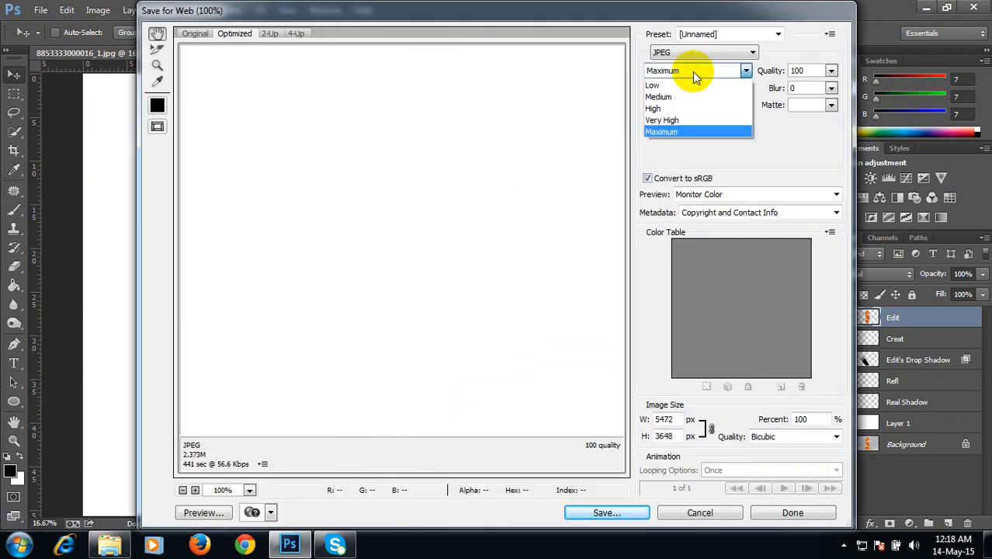
{"action": "left_click", "coordinate": [681, 121]}
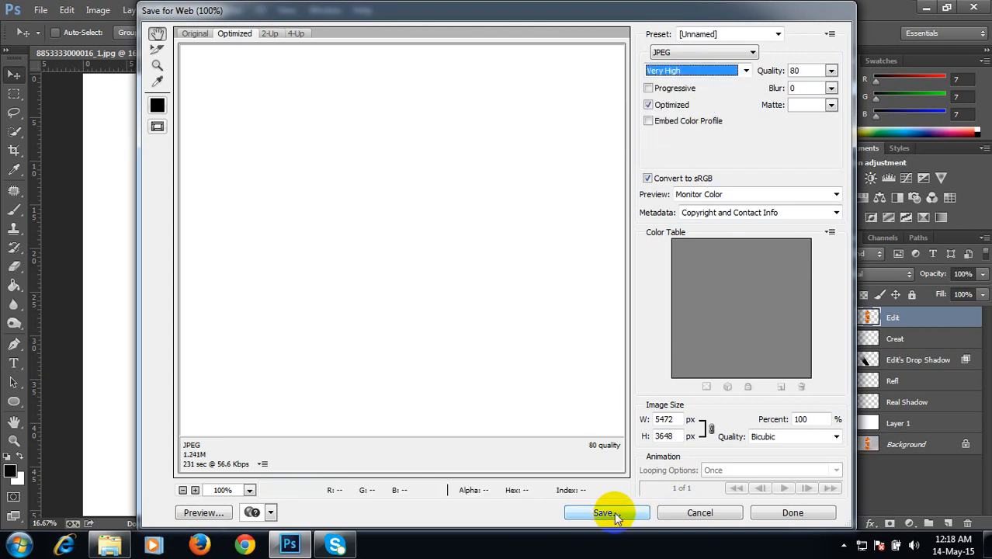
{"action": "left_click", "coordinate": [704, 52]}
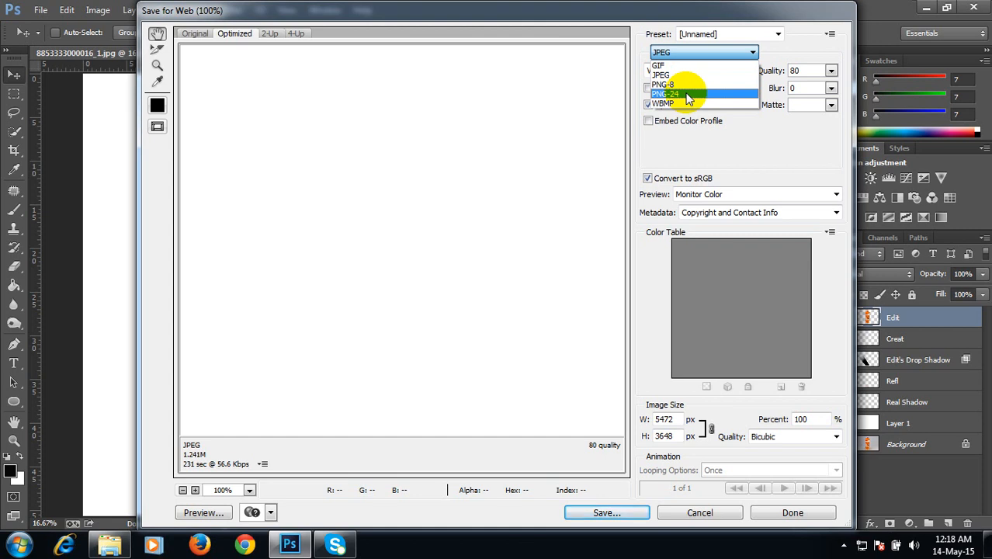
{"action": "left_click", "coordinate": [767, 146]}
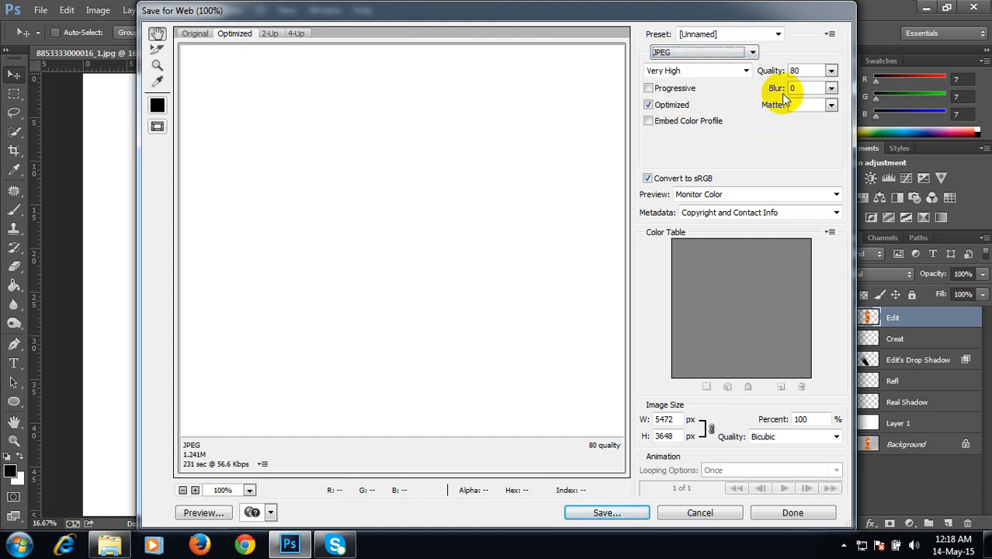
{"action": "left_click", "coordinate": [699, 513]}
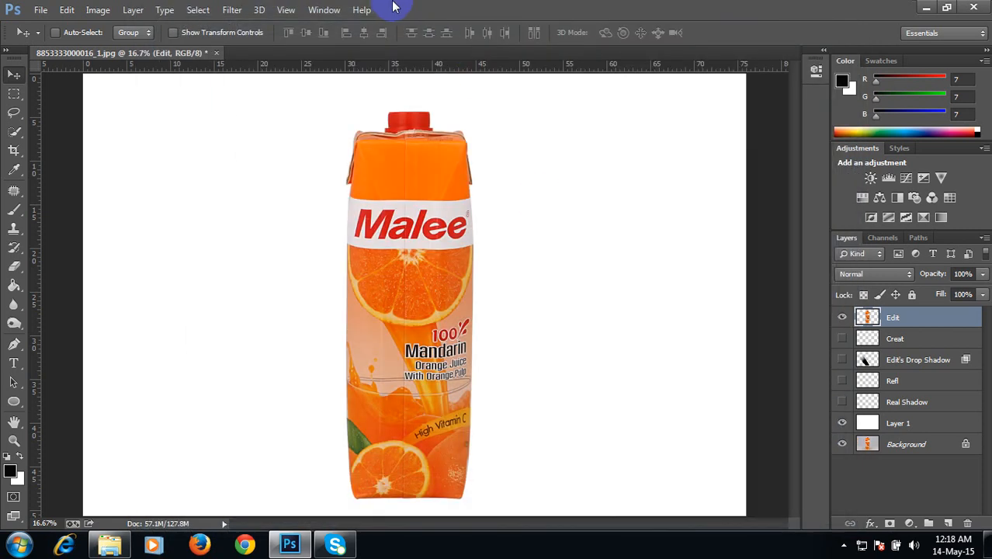